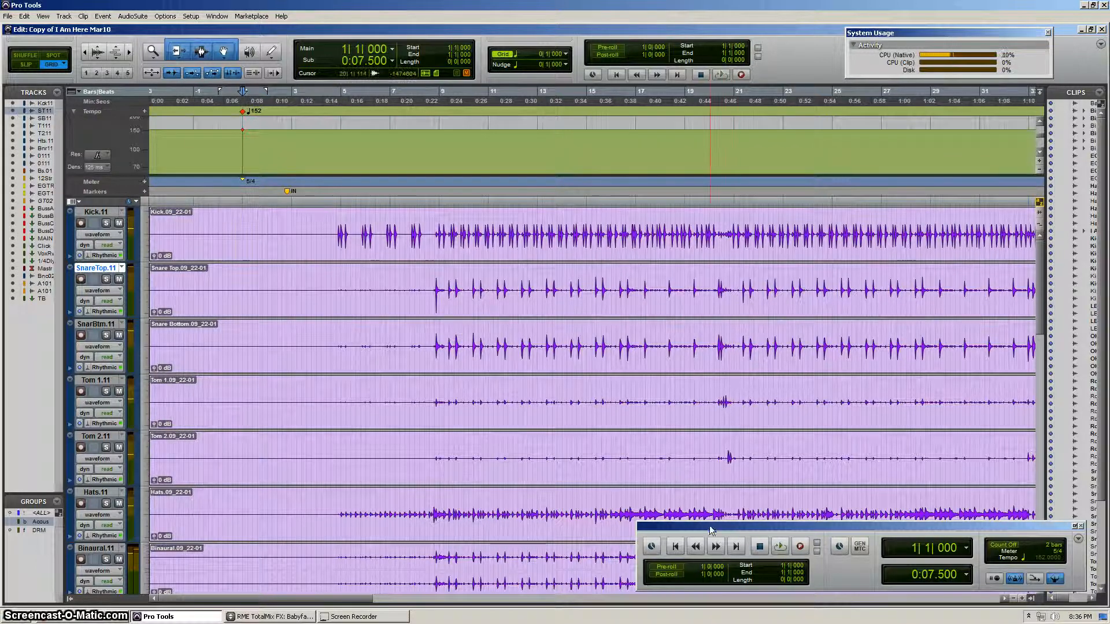
# Step: Move the floating Transport window off the lower tracks and close it
pyautogui.click(242, 131)
pyautogui.moveTo(229, 122); pyautogui.dragTo(223, 207)
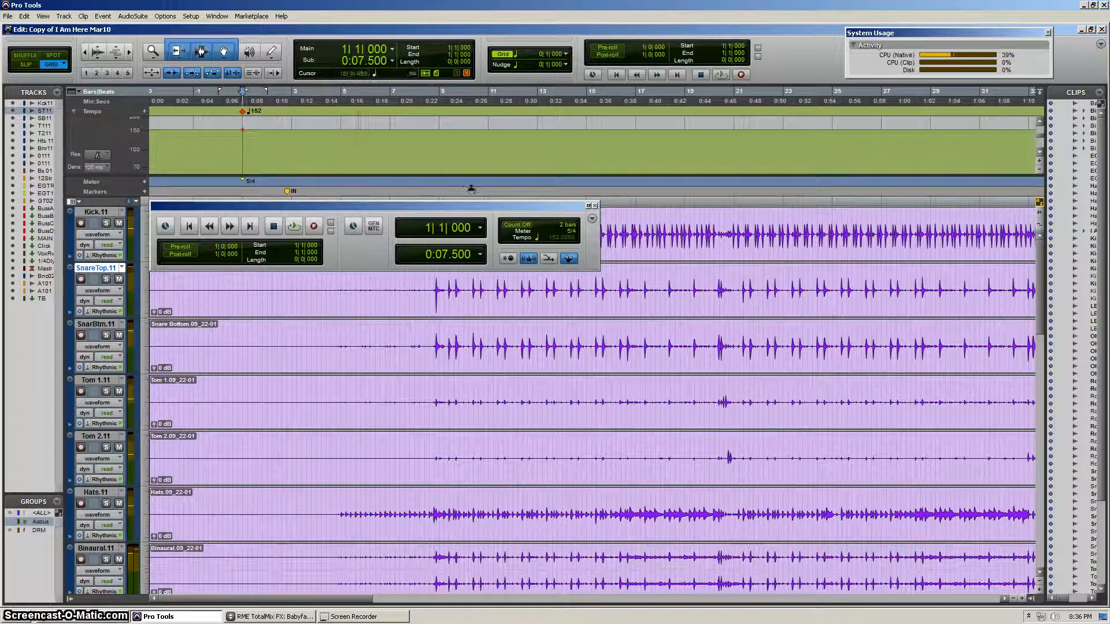
pyautogui.click(595, 206)
# Step: Place the edit cursor at 1|1|000 in the tempo lane and look over the beat identification commands
pyautogui.click(250, 139)
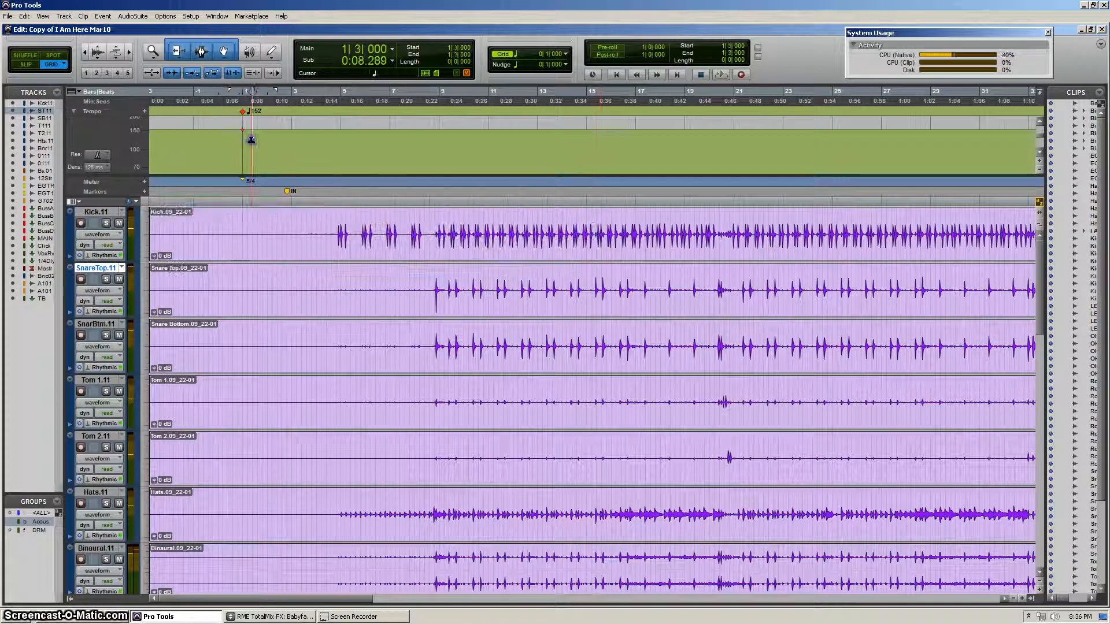
pyautogui.hotkey('ctrl', ']')
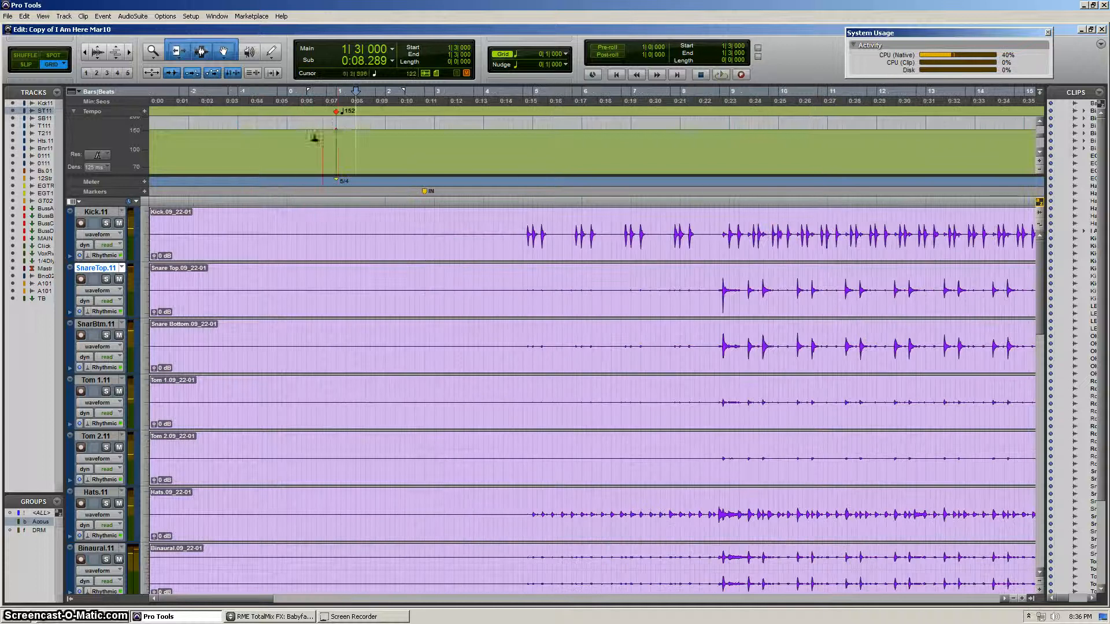
pyautogui.click(340, 141)
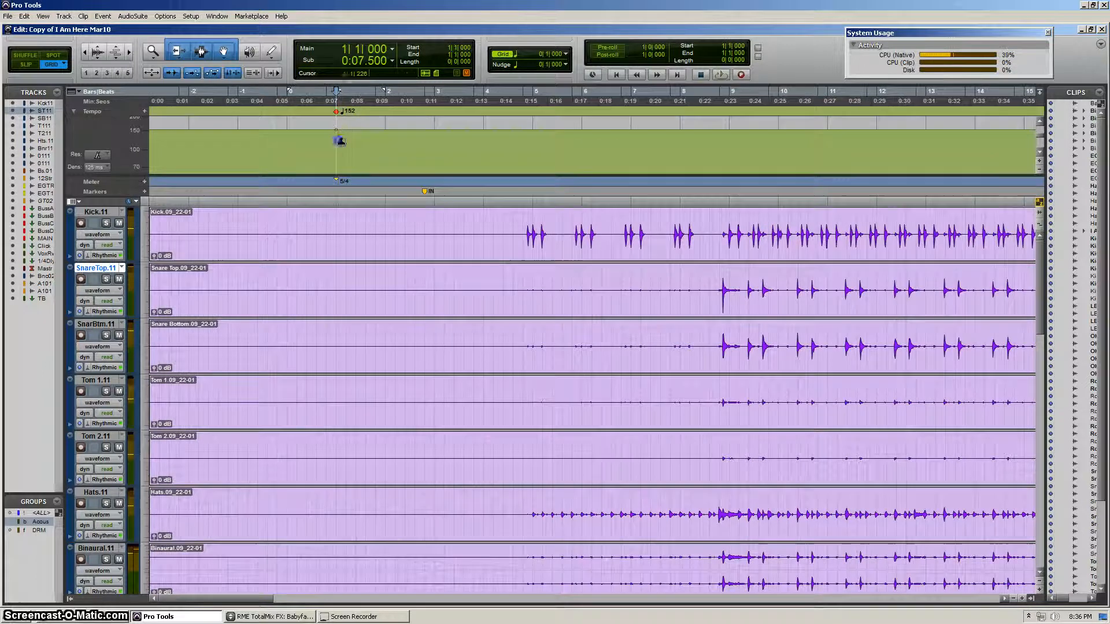
pyautogui.click(102, 16)
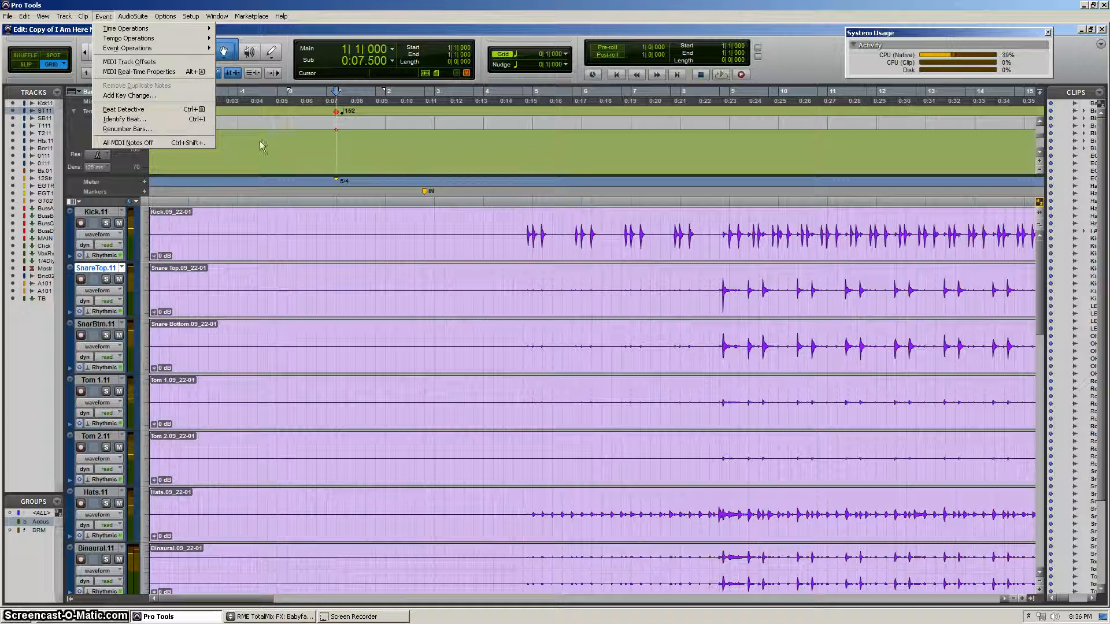
pyautogui.click(260, 145)
# Step: Examine where the drum, bass and guitar clips begin relative to bars 1 and 5, placing the cursor at 1|1|000
pyautogui.click(420, 160)
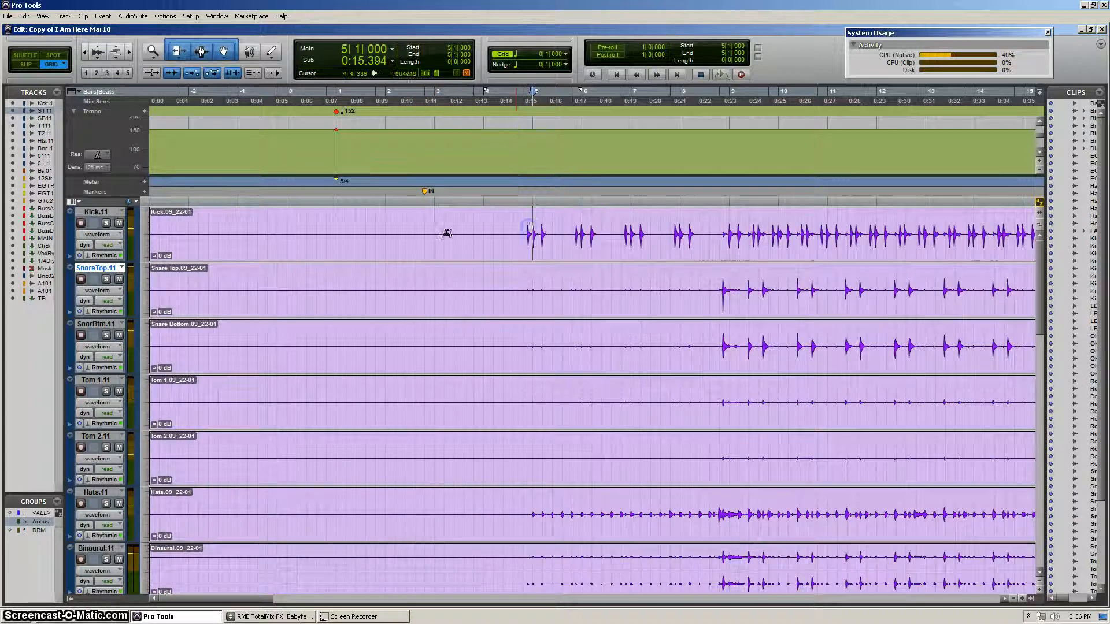
pyautogui.click(246, 219)
pyautogui.scroll(-9, 342, 287)
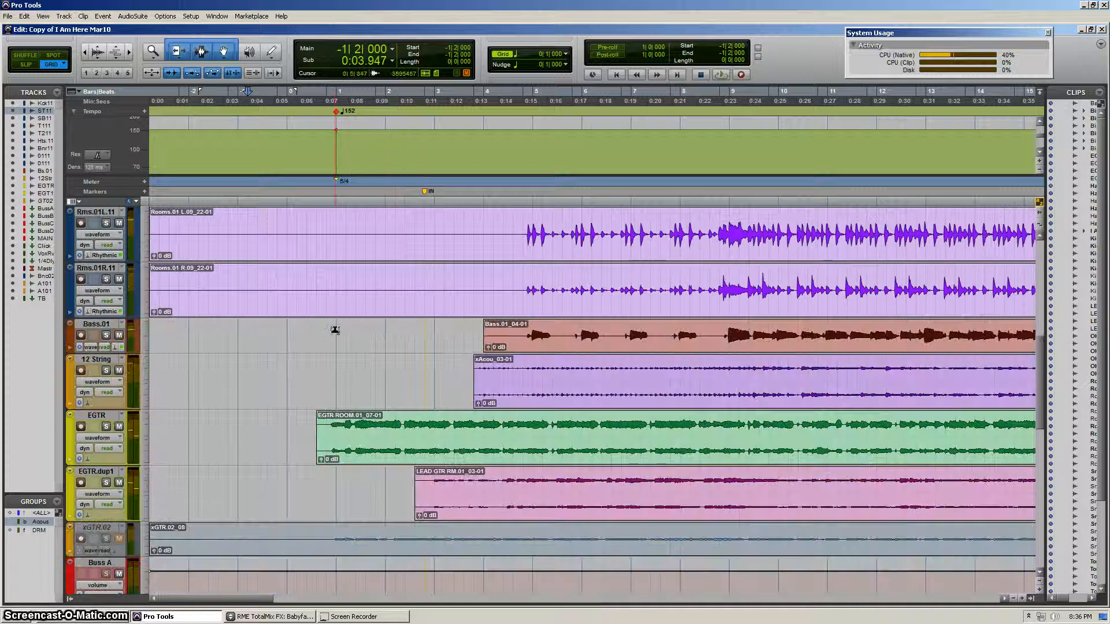
pyautogui.click(334, 330)
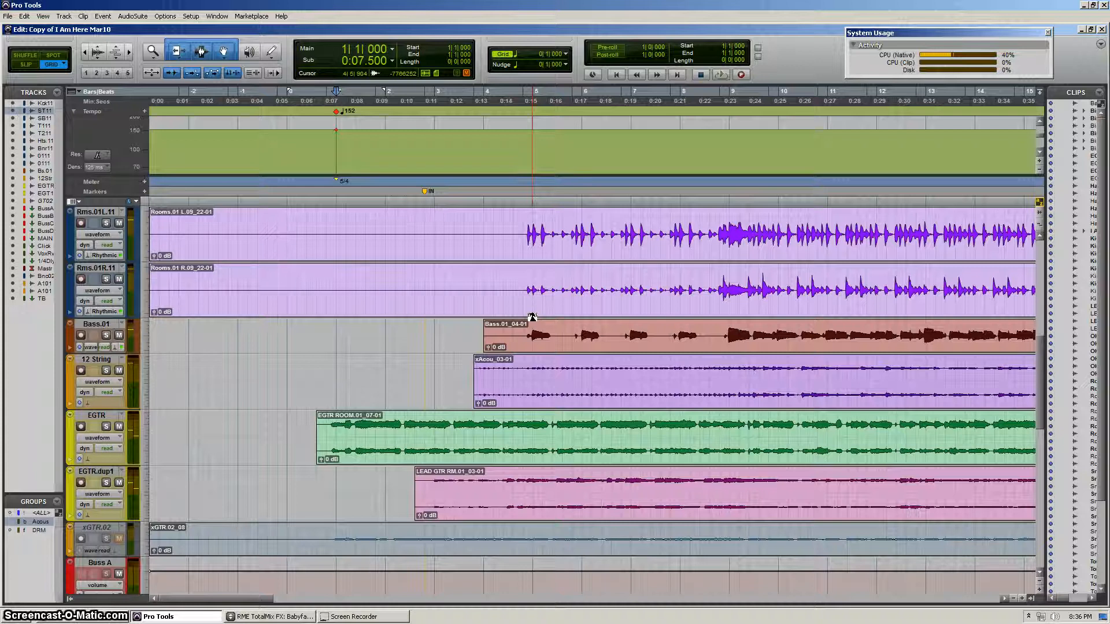
pyautogui.scroll(2, 523, 271)
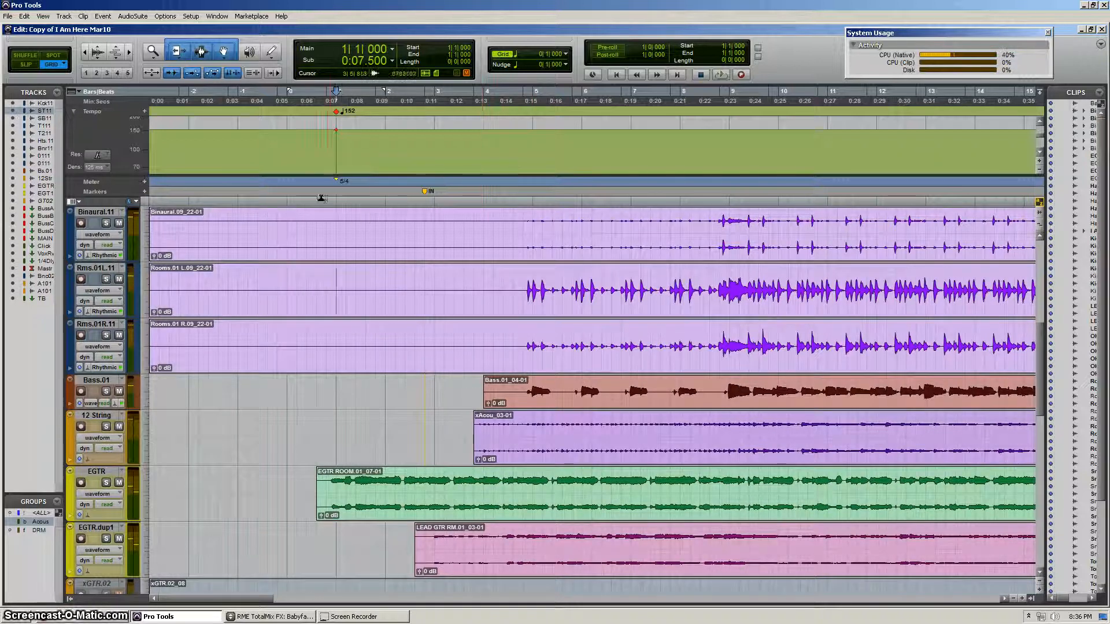
# Step: Play the song from just before bar 1 and move the IN marker to bar 1
pyautogui.click(322, 216)
pyautogui.press('space')
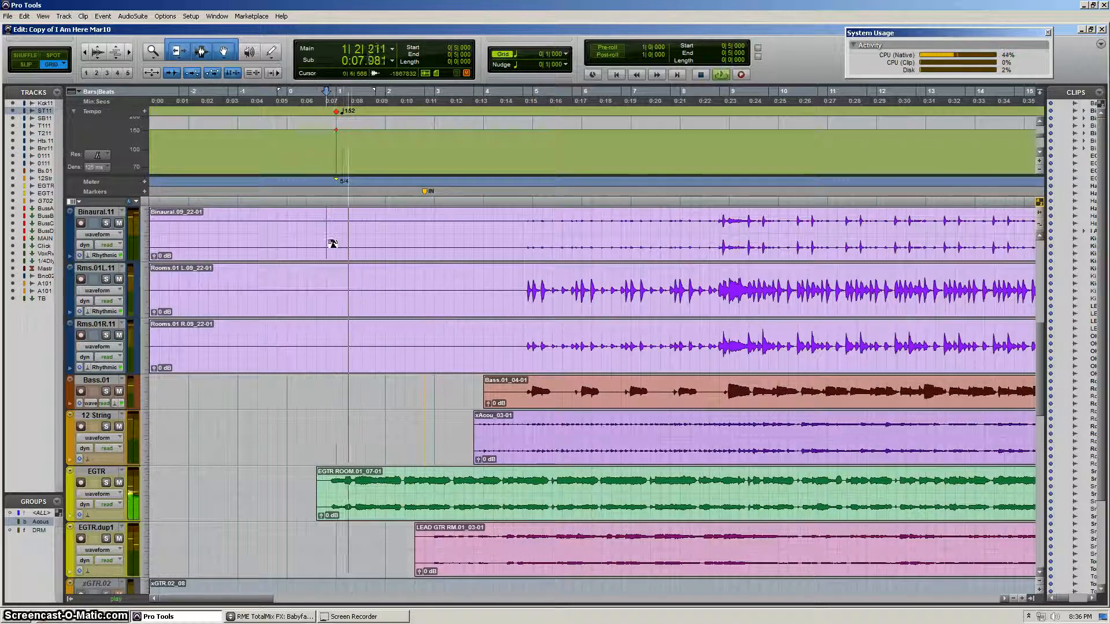
pyautogui.hscroll(2, 410, 246)
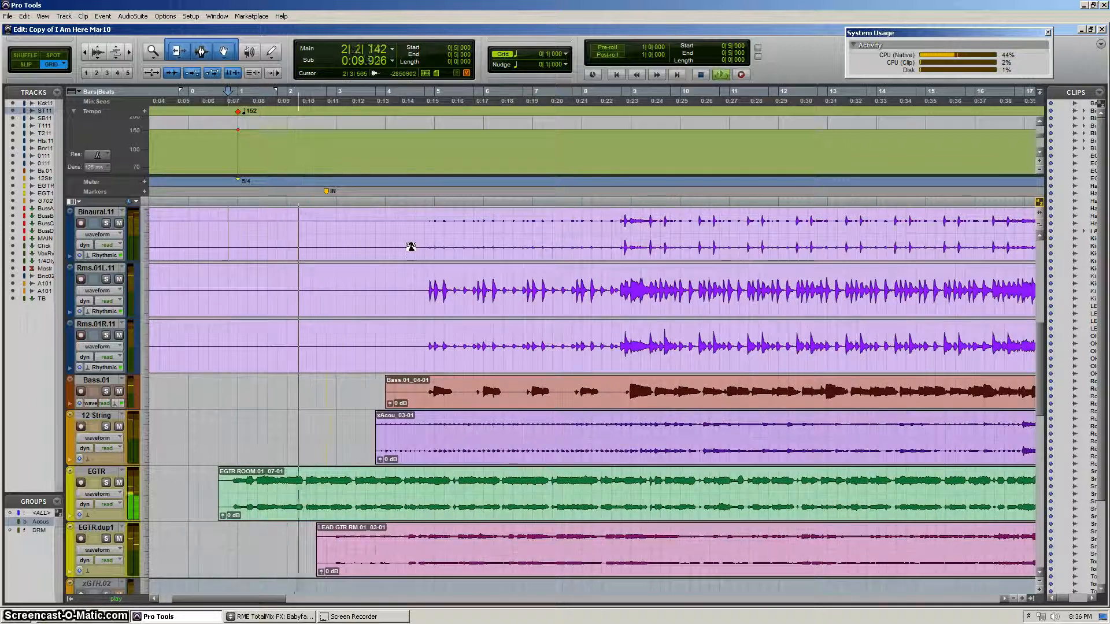
pyautogui.moveTo(328, 192); pyautogui.dragTo(237, 192)
# Step: Audition the drum entrance at bar 5 and place the edit cursor at 5|1|000
pyautogui.scroll(1, 435, 262)
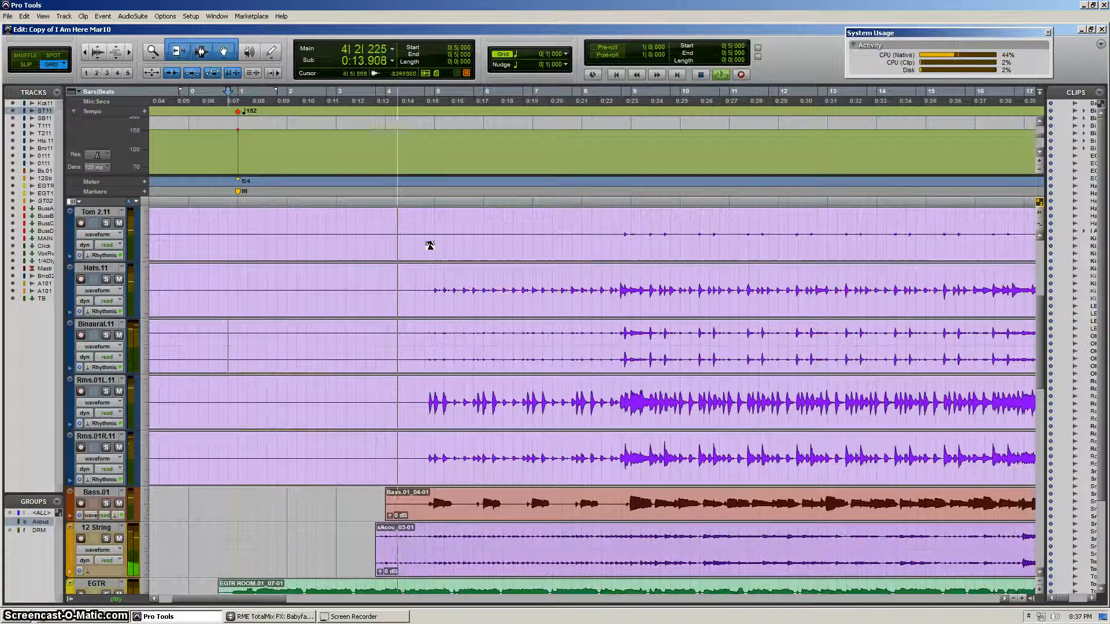
pyautogui.click(430, 244)
pyautogui.click(431, 224)
pyautogui.press('t')
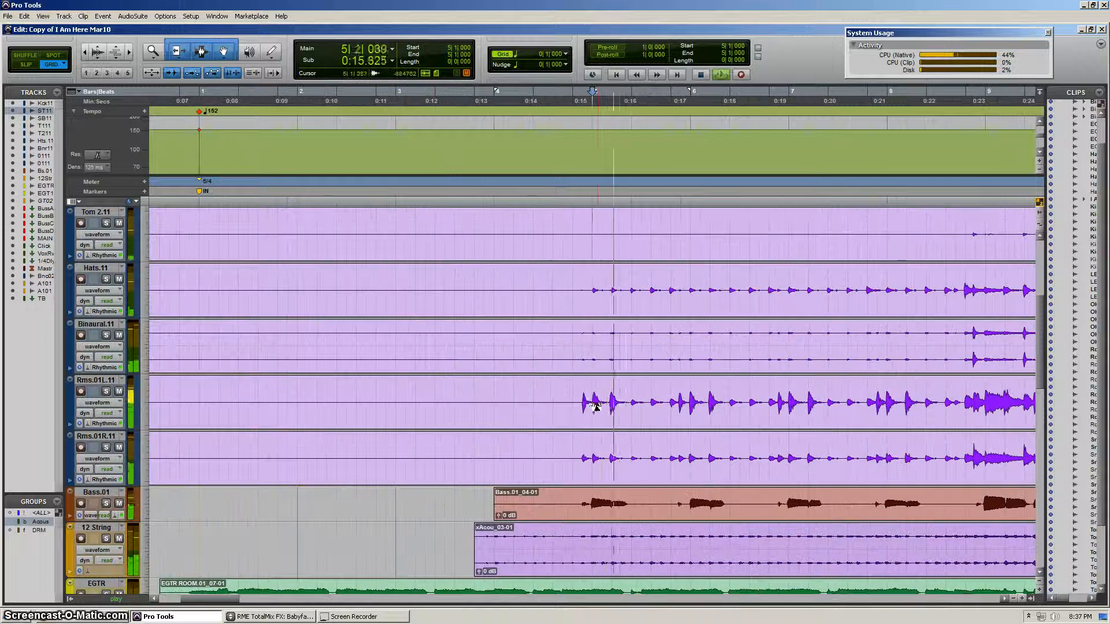
pyautogui.hscroll(5, 448, 329)
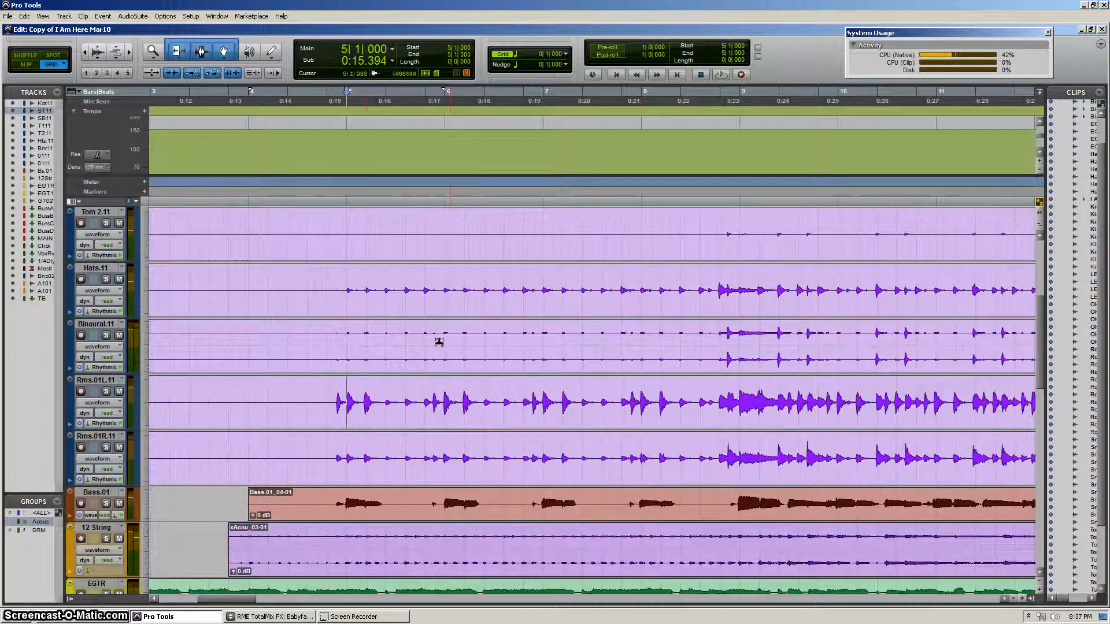
# Step: Play the full drum groove from 9|1|000, stop playback and return to the kick entrance at bar 5
pyautogui.scroll(4, 349, 383)
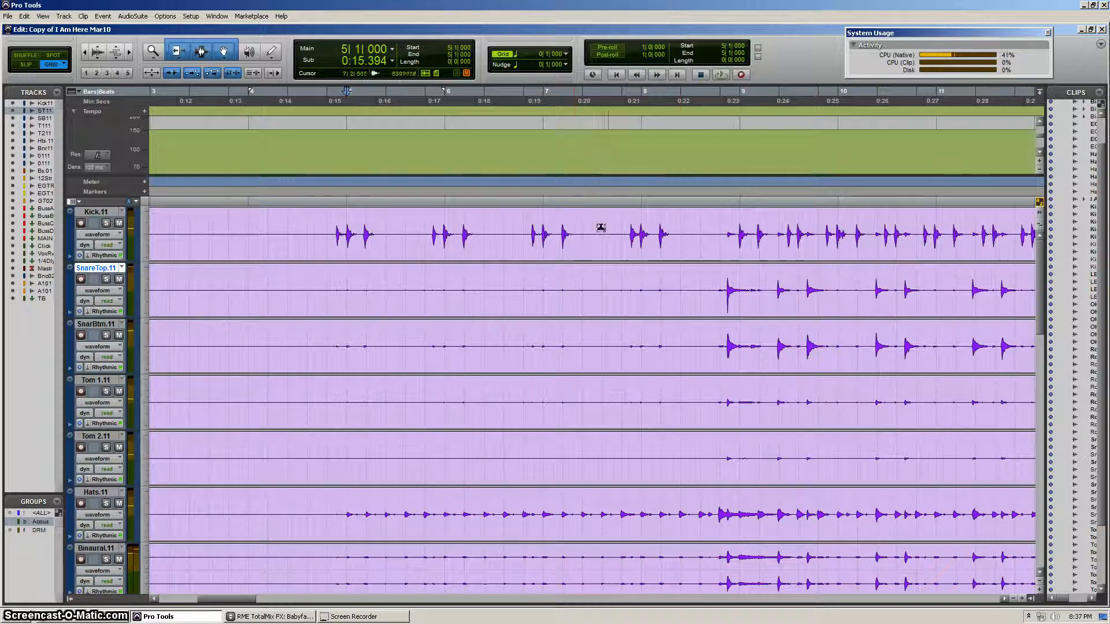
pyautogui.click(736, 210)
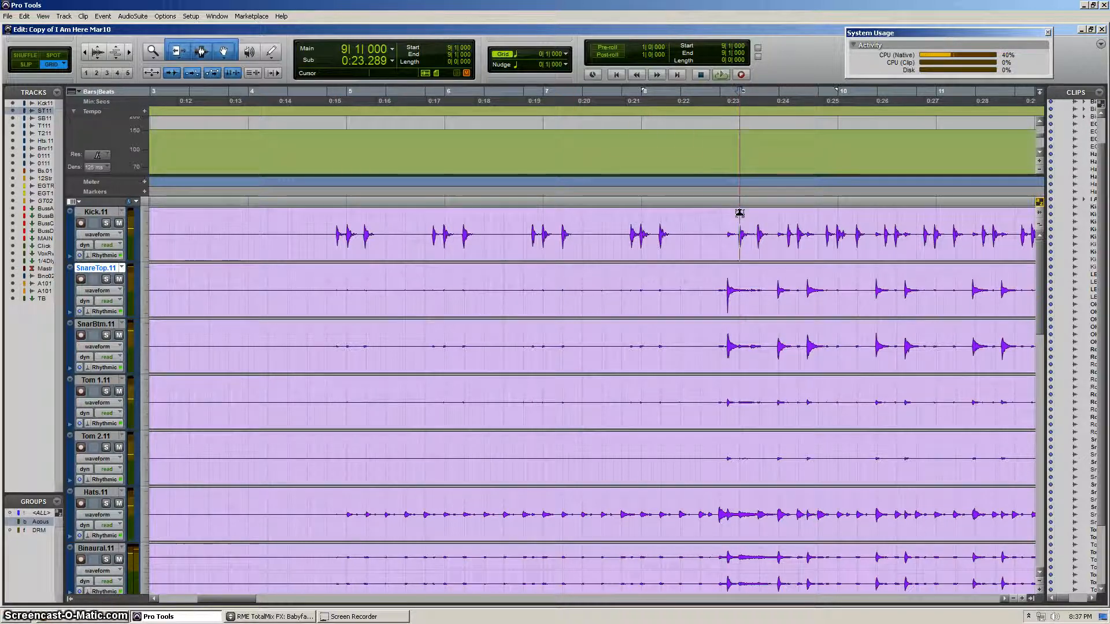
pyautogui.press('space')
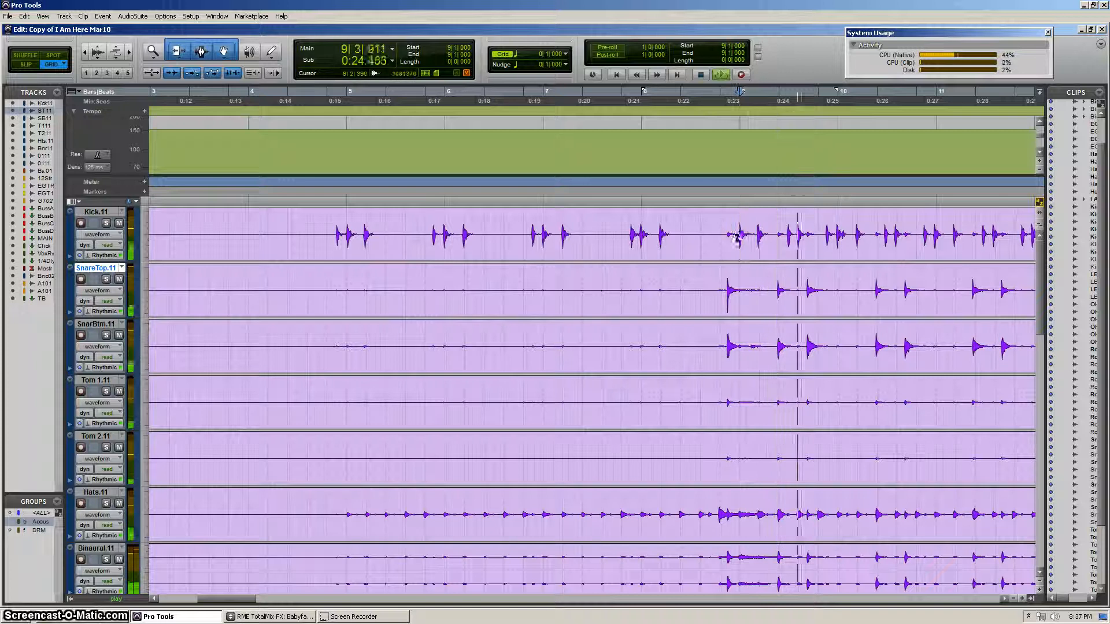
pyautogui.hscroll(3, 657, 246)
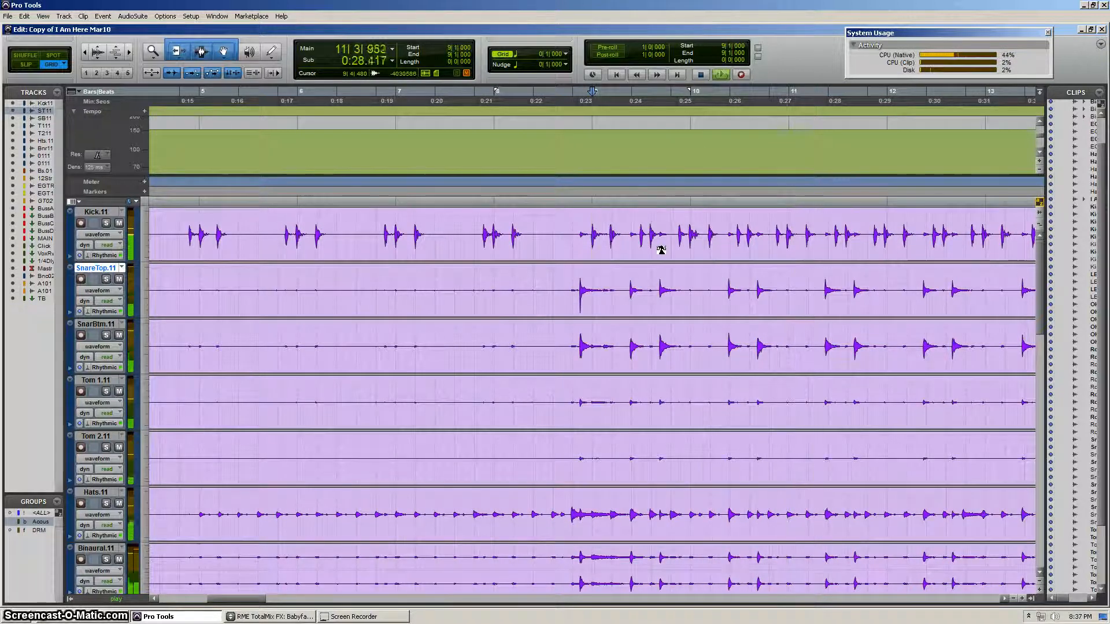
pyautogui.press('space')
pyautogui.hscroll(-2, 342, 245)
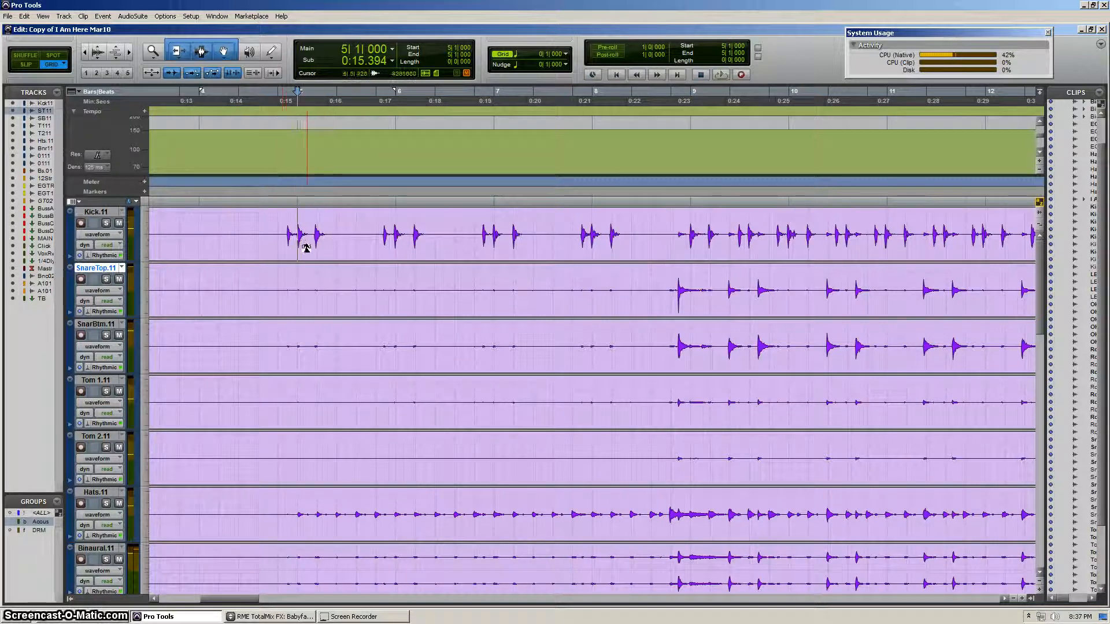
# Step: Step through the first Kick.11 transients to the bar 5 downbeat, and return the cursor to 1|1|000
pyautogui.click(282, 226)
pyautogui.press('Tab')
pyautogui.press('Tab')
pyautogui.press('Tab')
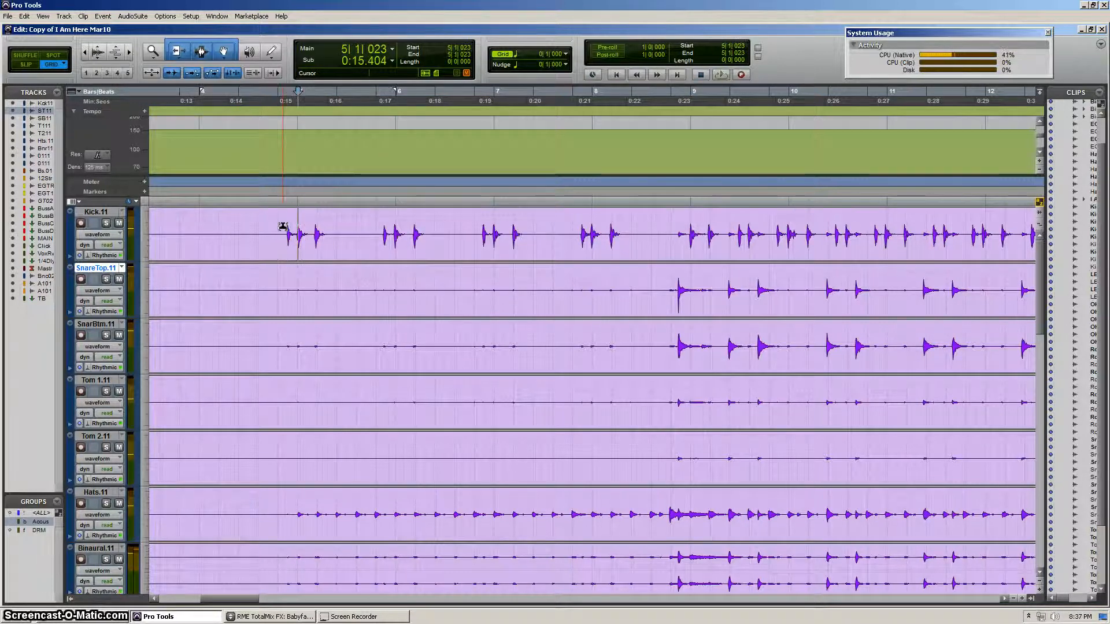
pyautogui.hscroll(-5, 297, 268)
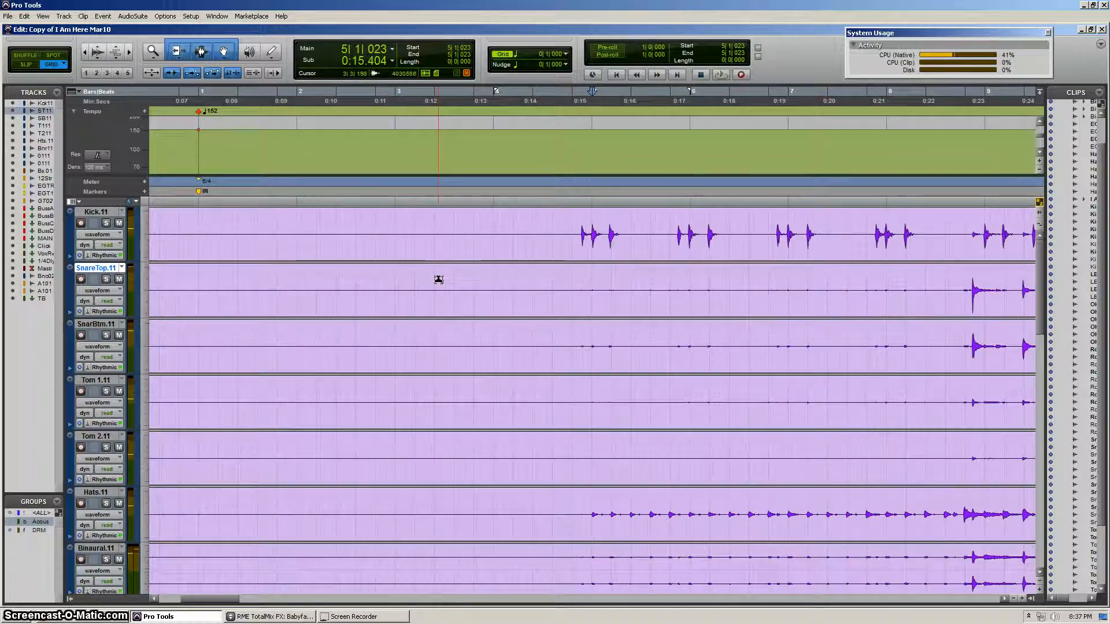
pyautogui.click(199, 222)
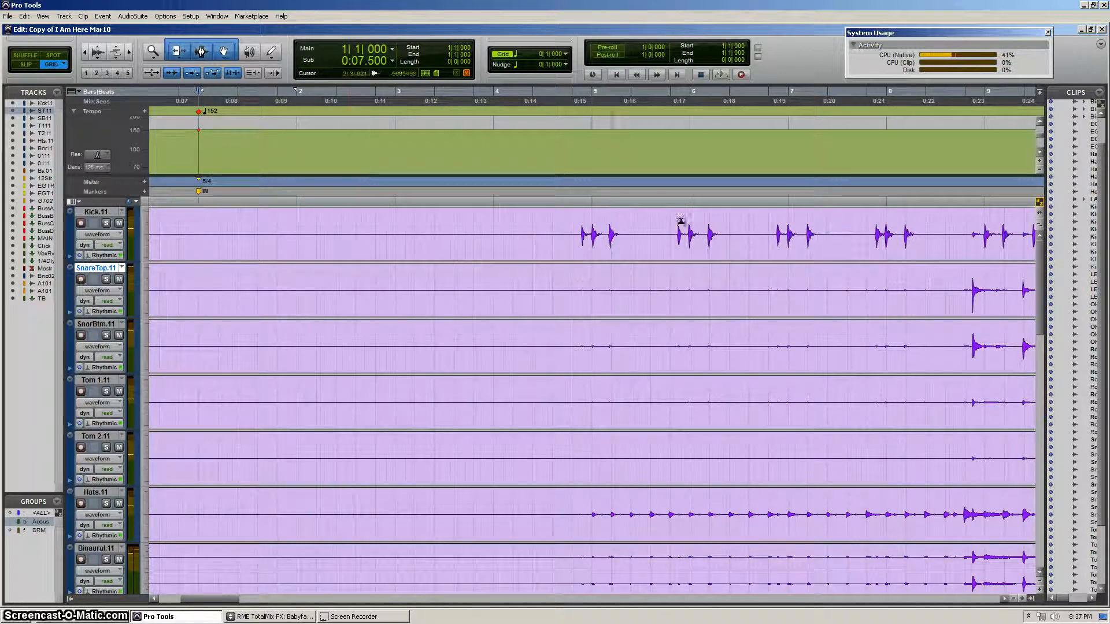
# Step: Place the edit cursor exactly on the second Kick.11 transient, at 5|1|023, by stepping through the transients
pyautogui.click(591, 218)
pyautogui.hotkey('ctrl', ']')
pyautogui.hotkey('ctrl', ']')
pyautogui.click(439, 218)
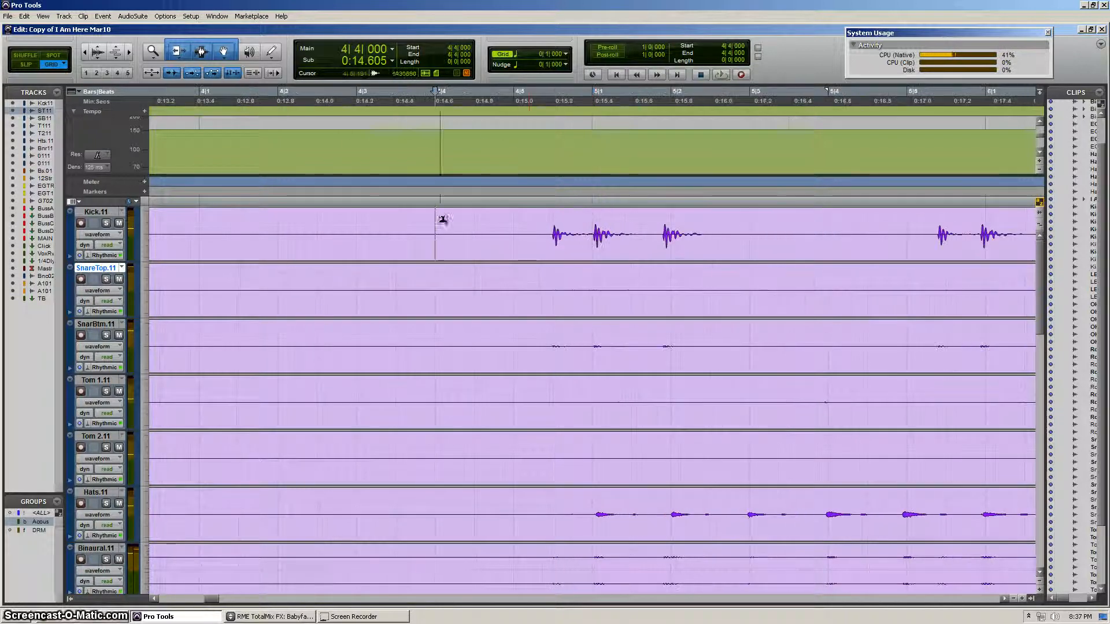
pyautogui.click(501, 221)
pyautogui.press('Tab')
pyautogui.press('Tab')
pyautogui.press('Tab')
pyautogui.press('Tab')
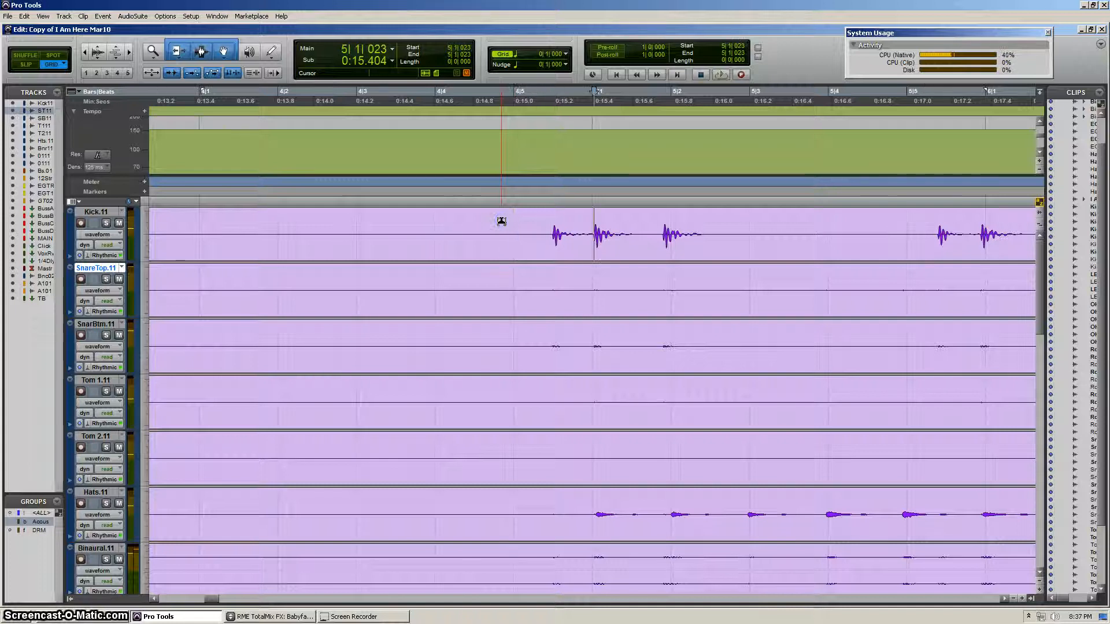
pyautogui.press('Tab')
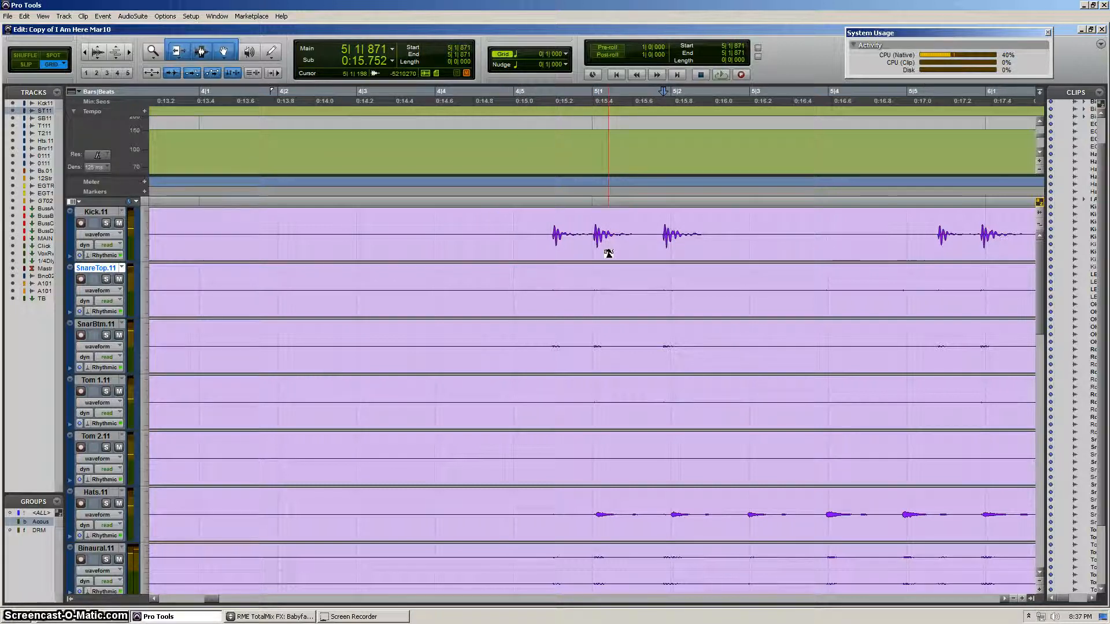
pyautogui.hotkey('ctrl', 'Tab')
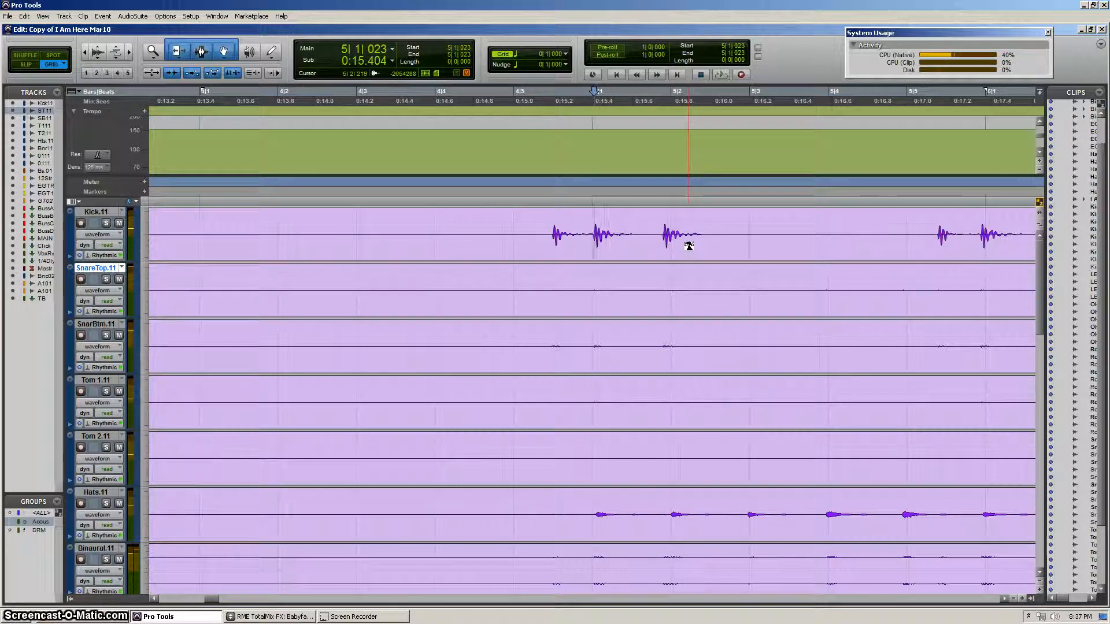
# Step: Identify the beat at the selected kick transient as 5|1|000 in 5/4 time
pyautogui.hotkey('ctrl', 'i')
pyautogui.moveTo(590, 178); pyautogui.dragTo(442, 267)
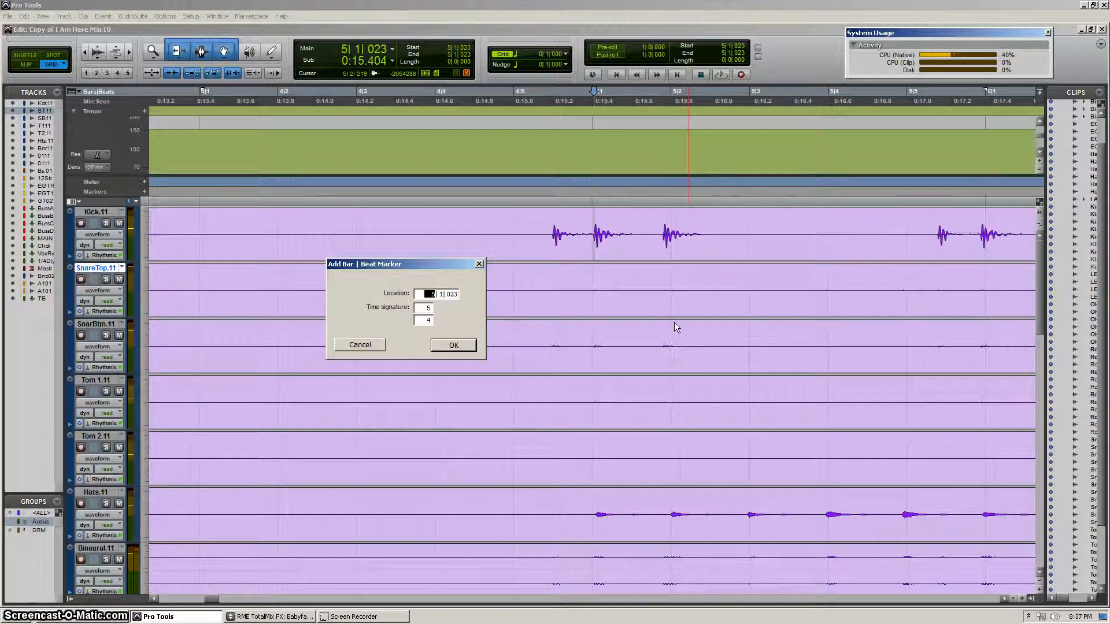
pyautogui.write('5.')
pyautogui.press('Return')
# Step: Check how the kick hits align with the bar lines at bars 5 and 9, placing the cursor at 9|1|000
pyautogui.press('r')
pyautogui.press('r')
pyautogui.press('r')
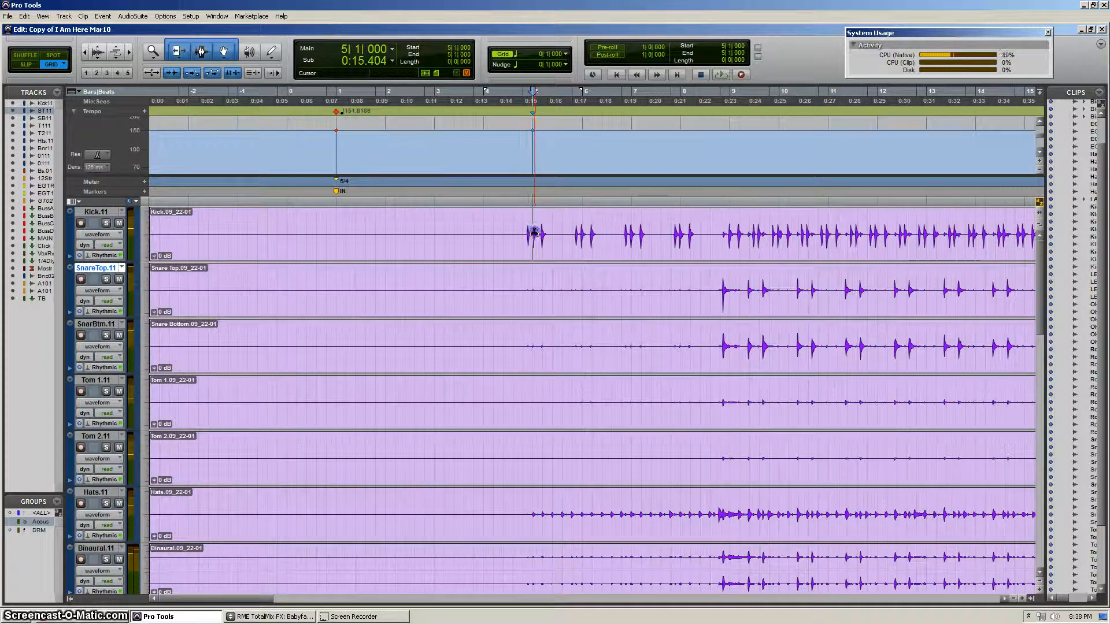
pyautogui.press('t')
pyautogui.press('t')
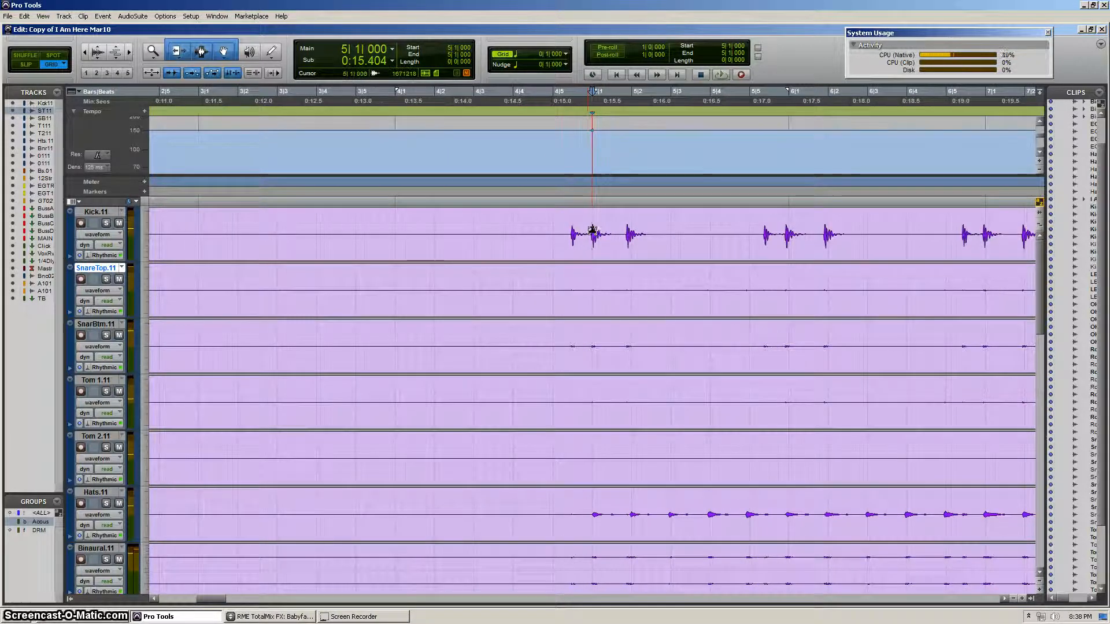
pyautogui.press('r')
pyautogui.press('r')
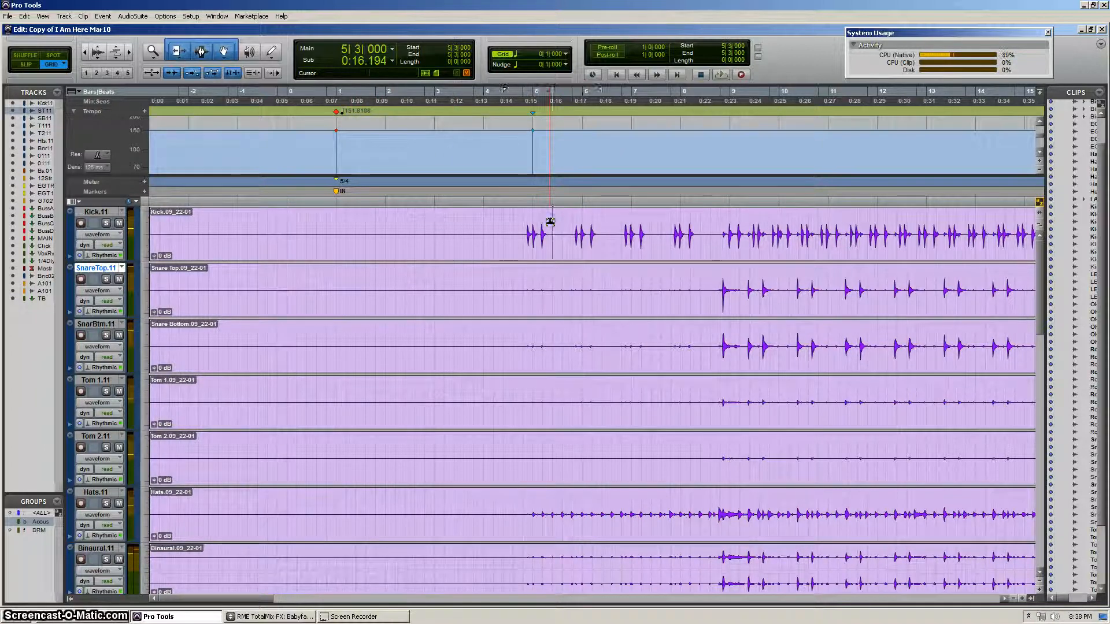
pyautogui.hscroll(1, 550, 222)
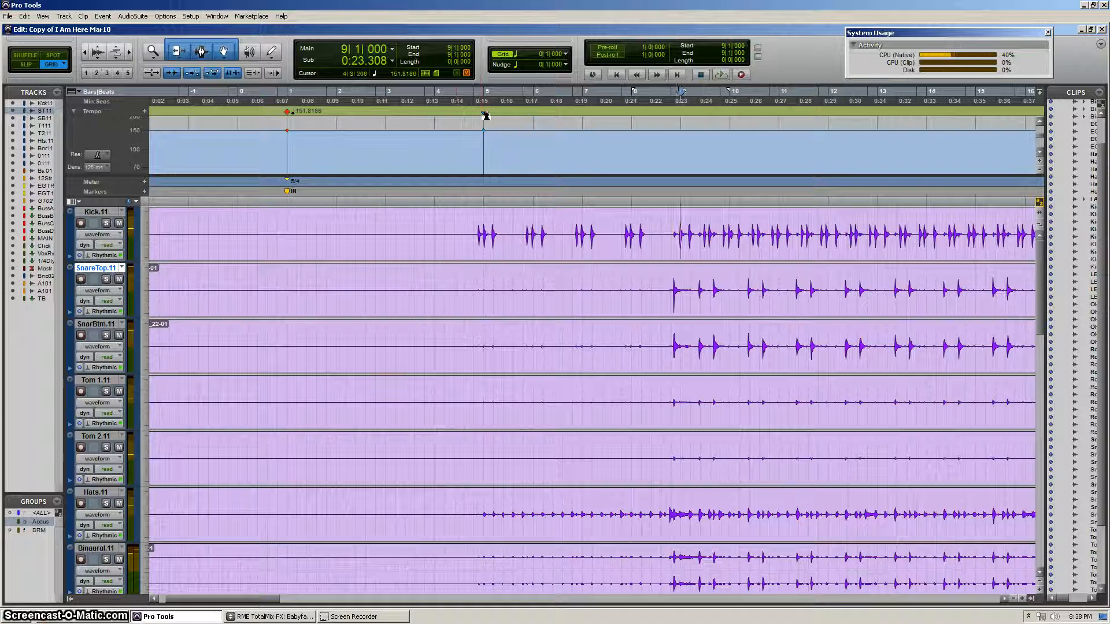
pyautogui.press('r')
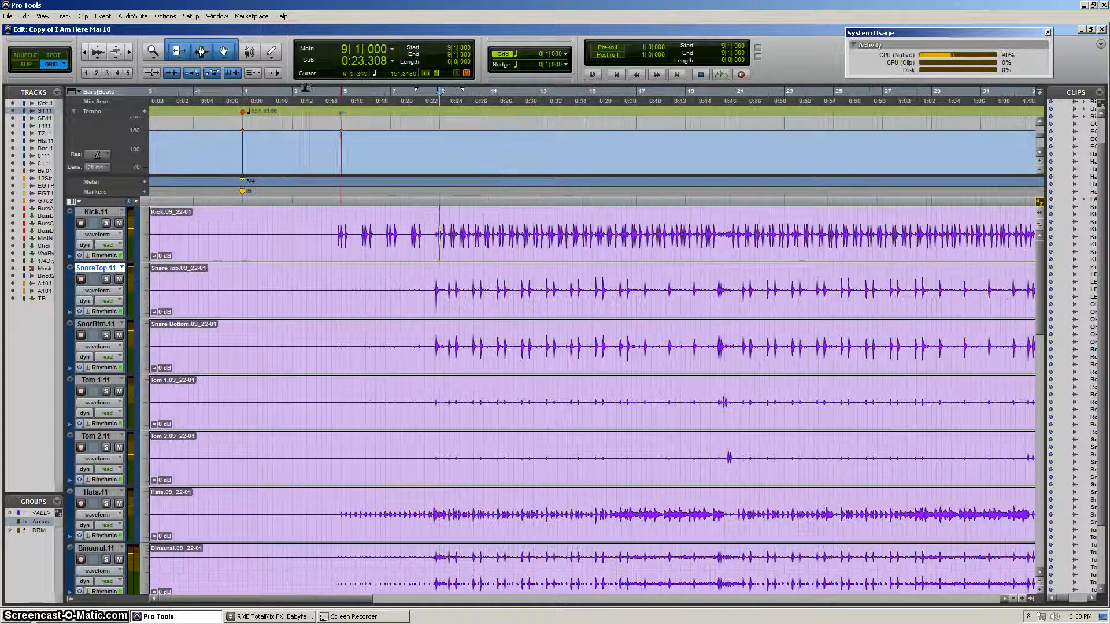
# Step: Delete the tempo marker at bar 5, and undo both that deletion and the identified beat
pyautogui.click(343, 116)
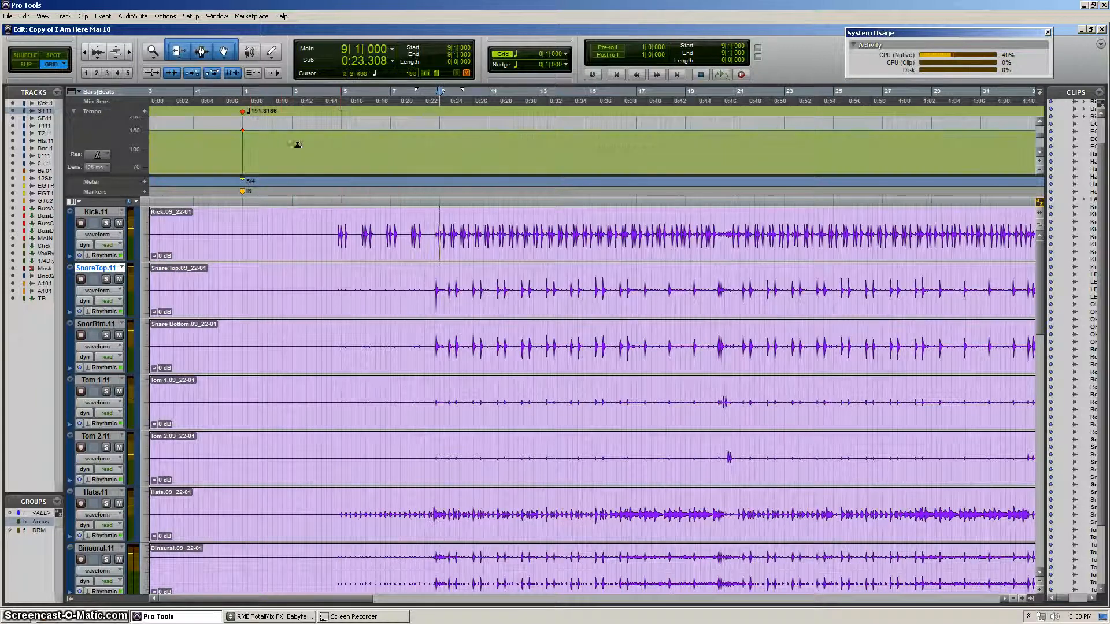
pyautogui.hotkey('ctrl', 'z')
pyautogui.hotkey('ctrl', 'z')
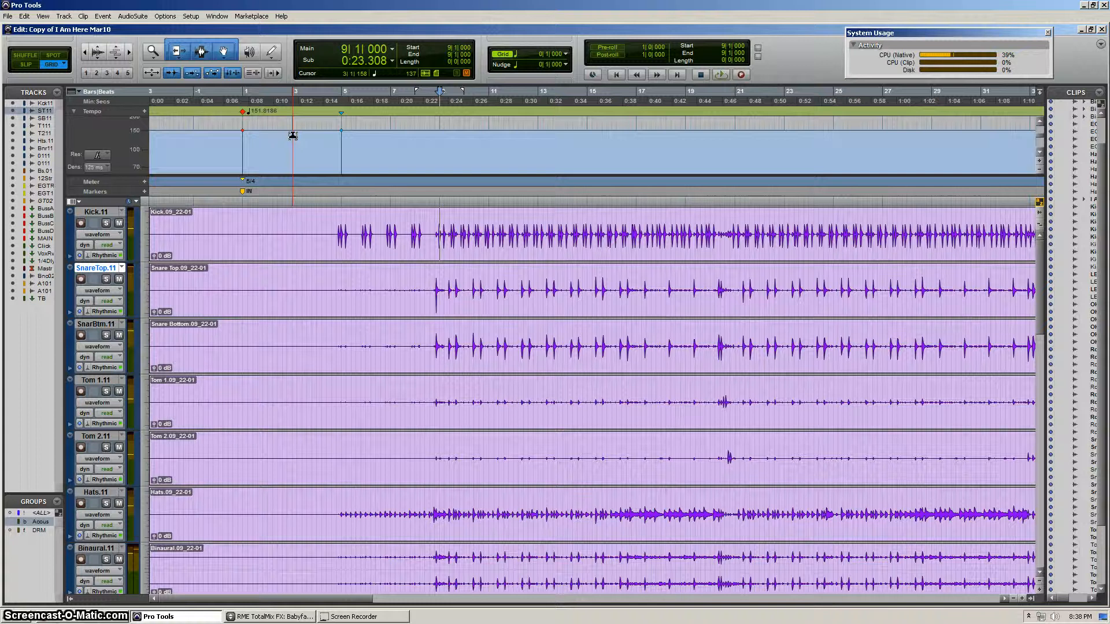
# Step: Play the drum performance from 81|5|000, shortly after the start of the Kick.10_23-02 clip
pyautogui.hscroll(12, 430, 248)
pyautogui.hscroll(12, 461, 226)
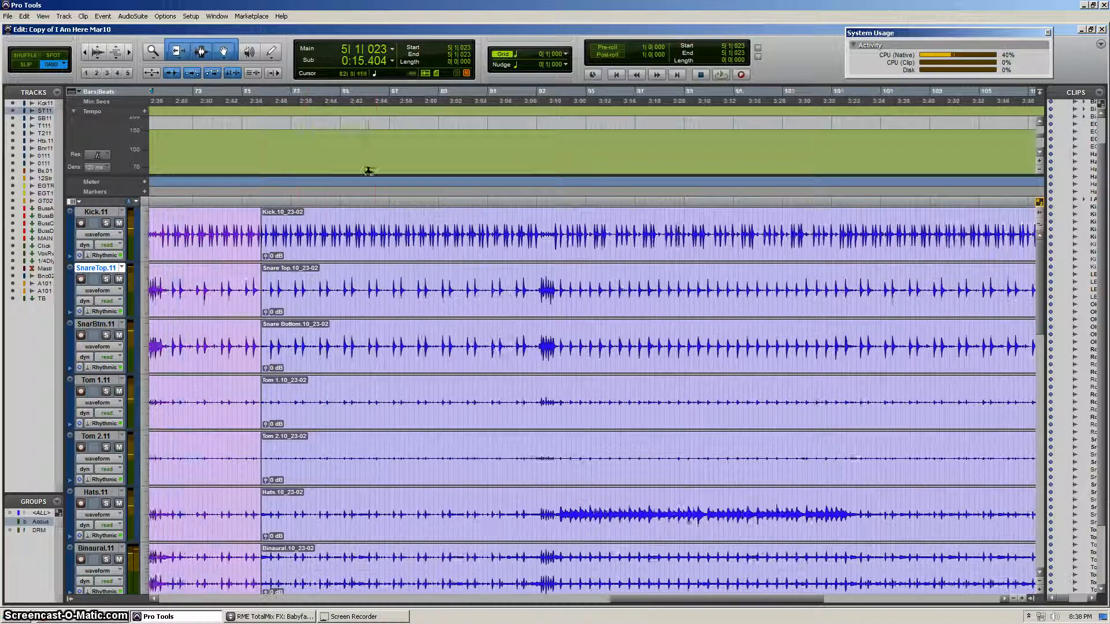
pyautogui.hscroll(-1, 366, 168)
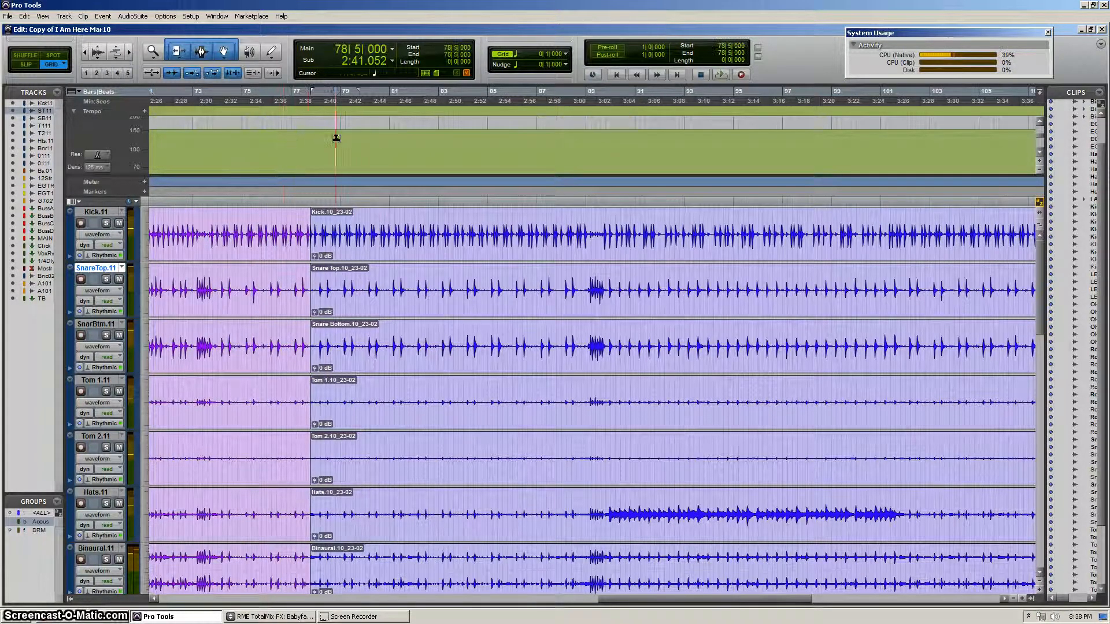
pyautogui.click(409, 143)
pyautogui.press('space')
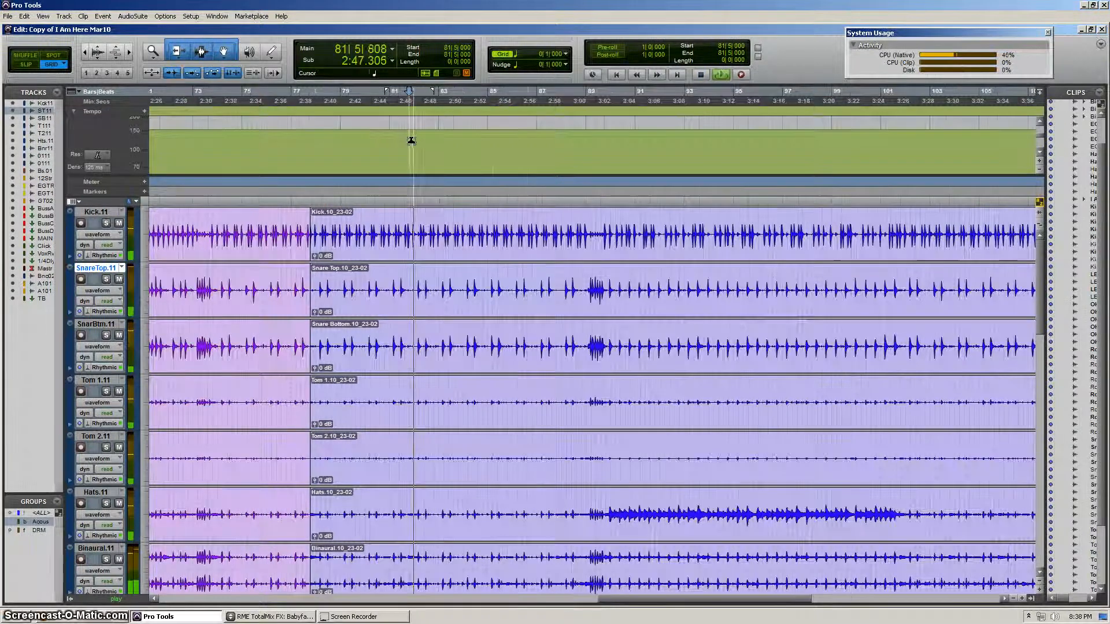
# Step: Play the drums from 83|1|000 and compare the kick hits with the bar lines over the following bars
pyautogui.press('t')
pyautogui.hscroll(2, 521, 201)
pyautogui.hscroll(1, 521, 202)
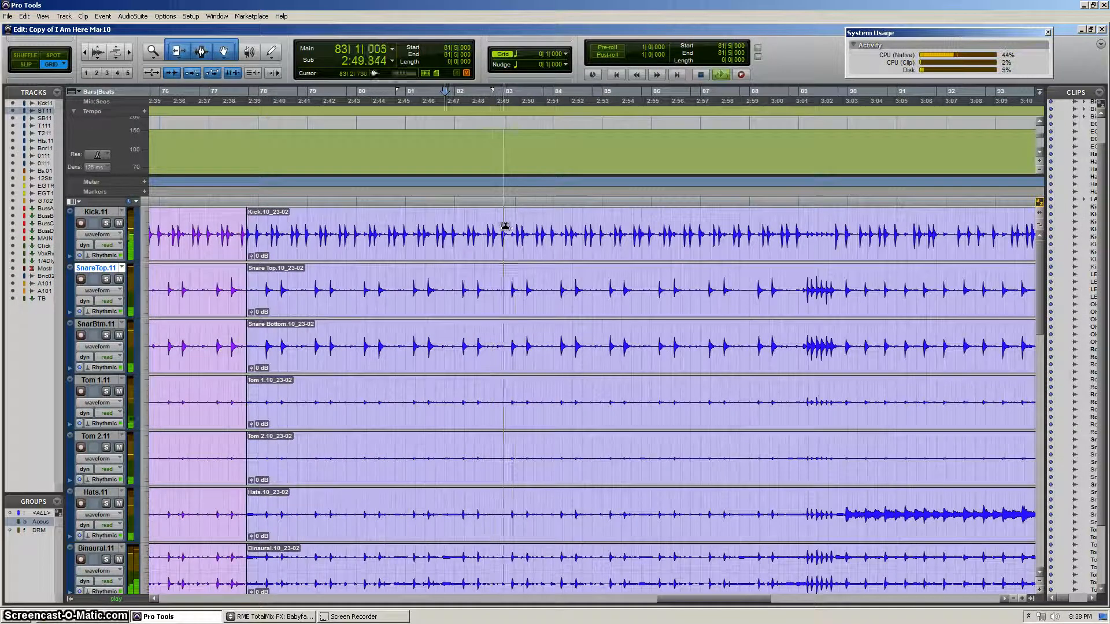
pyautogui.click(505, 225)
pyautogui.press('t')
pyautogui.hscroll(3, 504, 218)
pyautogui.hscroll(1, 504, 218)
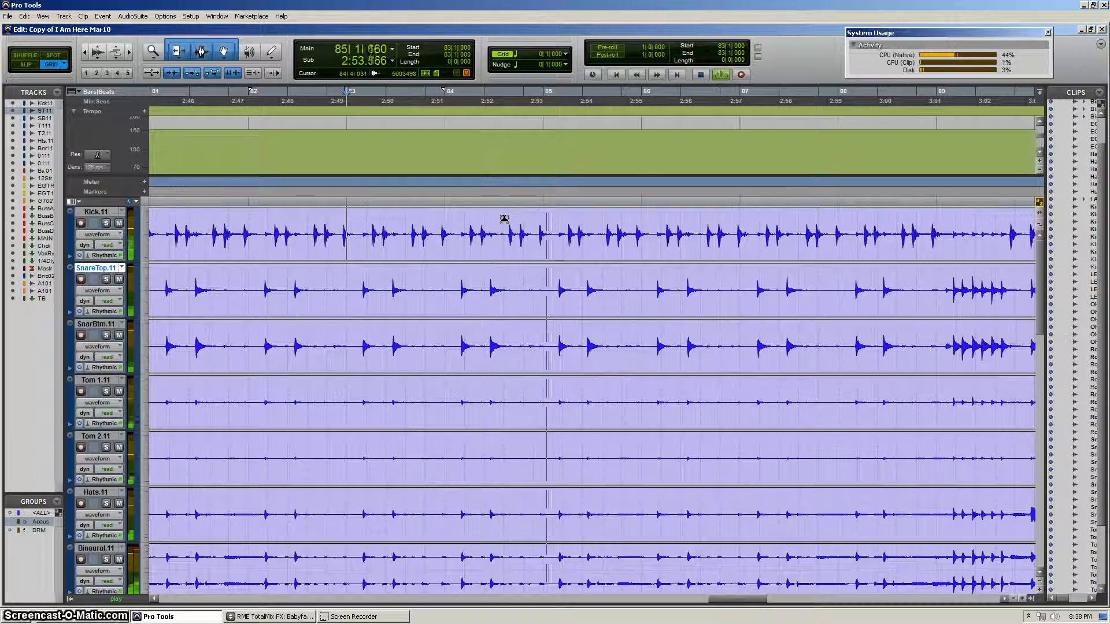
pyautogui.hscroll(2, 504, 218)
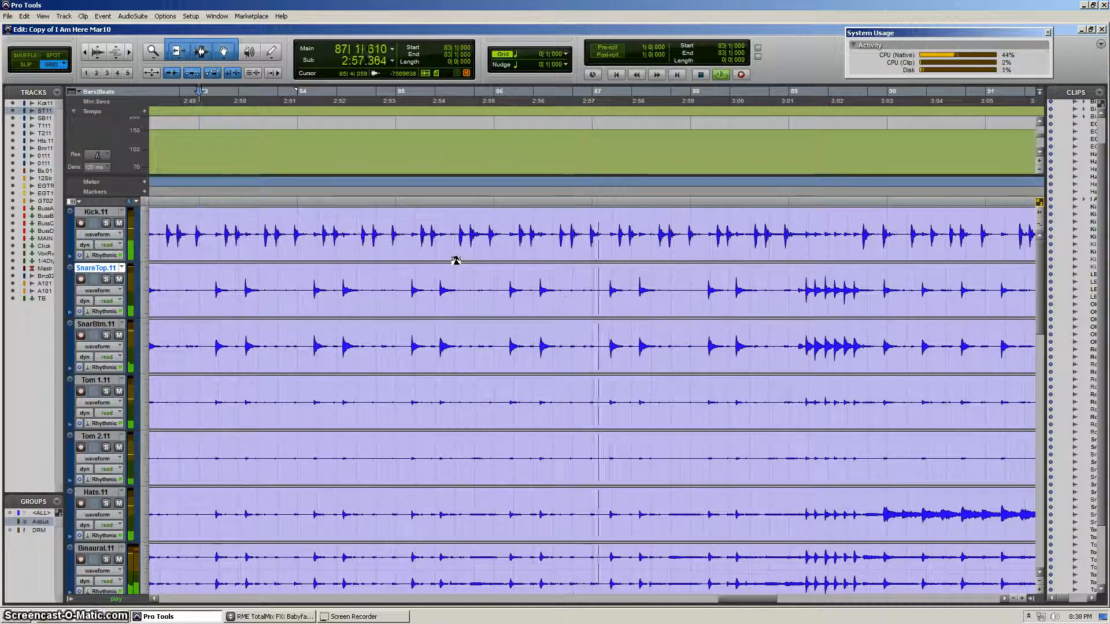
pyautogui.press('r')
pyautogui.hscroll(1, 503, 238)
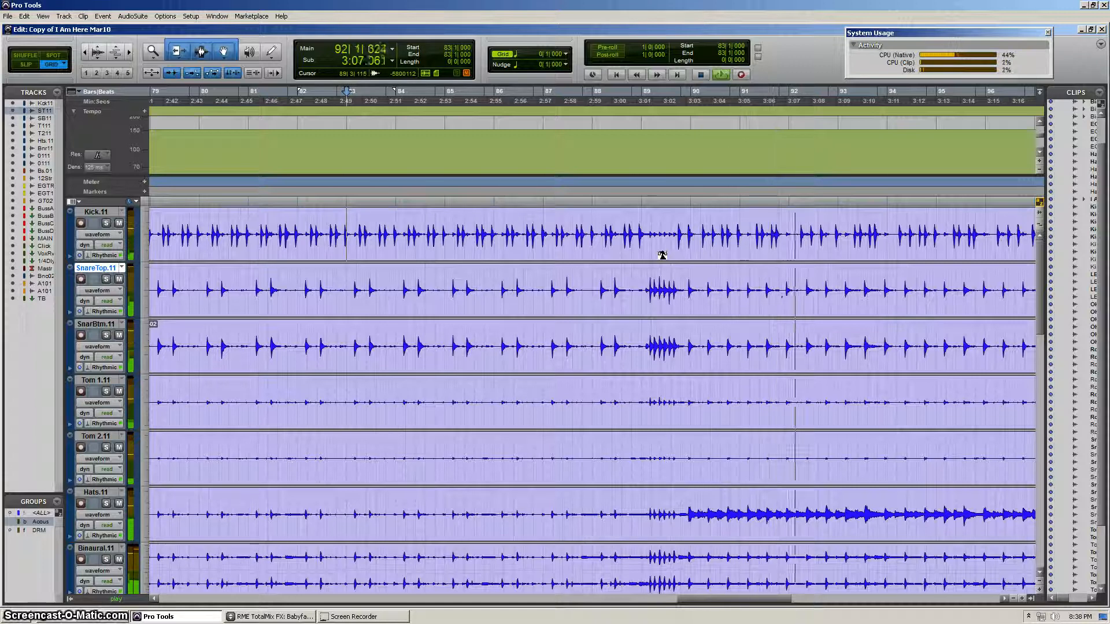
pyautogui.press('space')
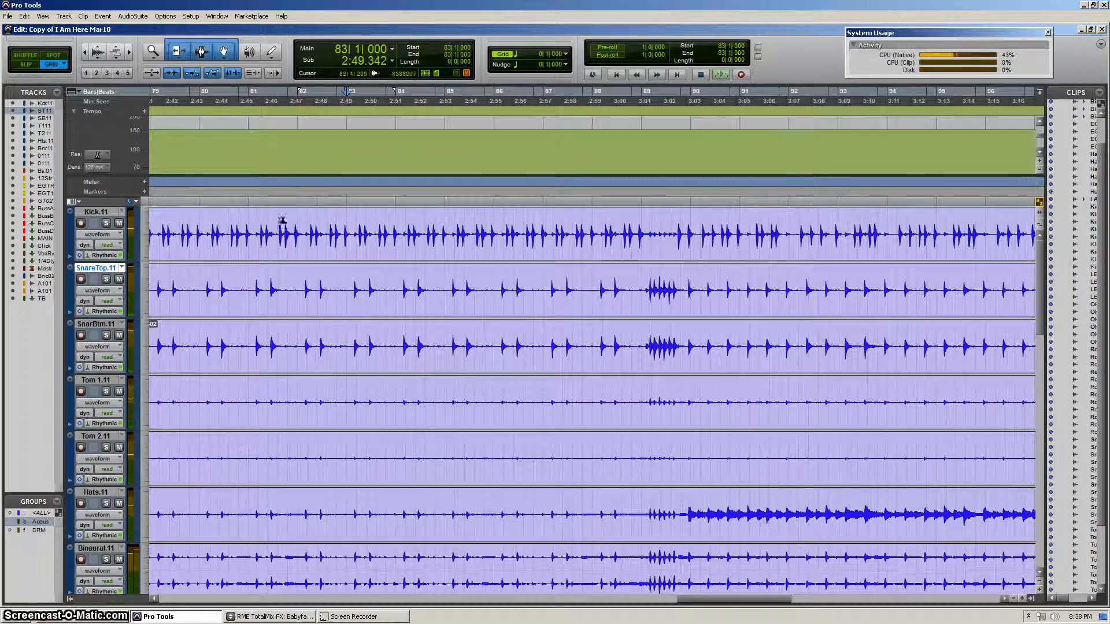
# Step: Select the Kick.11 passage from 81|3|000 to 84|2|000, and replace the selection with a cursor at 80|1|000
pyautogui.moveTo(280, 222); pyautogui.dragTo(283, 249)
pyautogui.hscroll(-3, 562, 276)
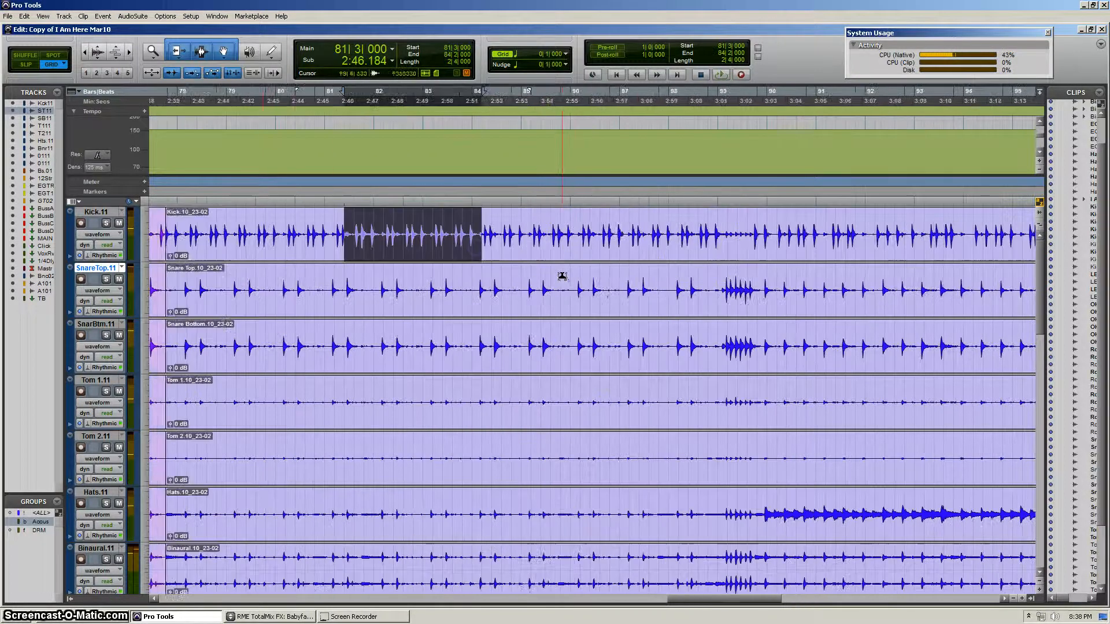
pyautogui.click(327, 238)
pyautogui.click(278, 221)
pyautogui.hscroll(-2, 378, 264)
# Step: Look over the remaining tracks across the song and return to the Kick.11 track around bar 80
pyautogui.press('r')
pyautogui.scroll(-5, 429, 237)
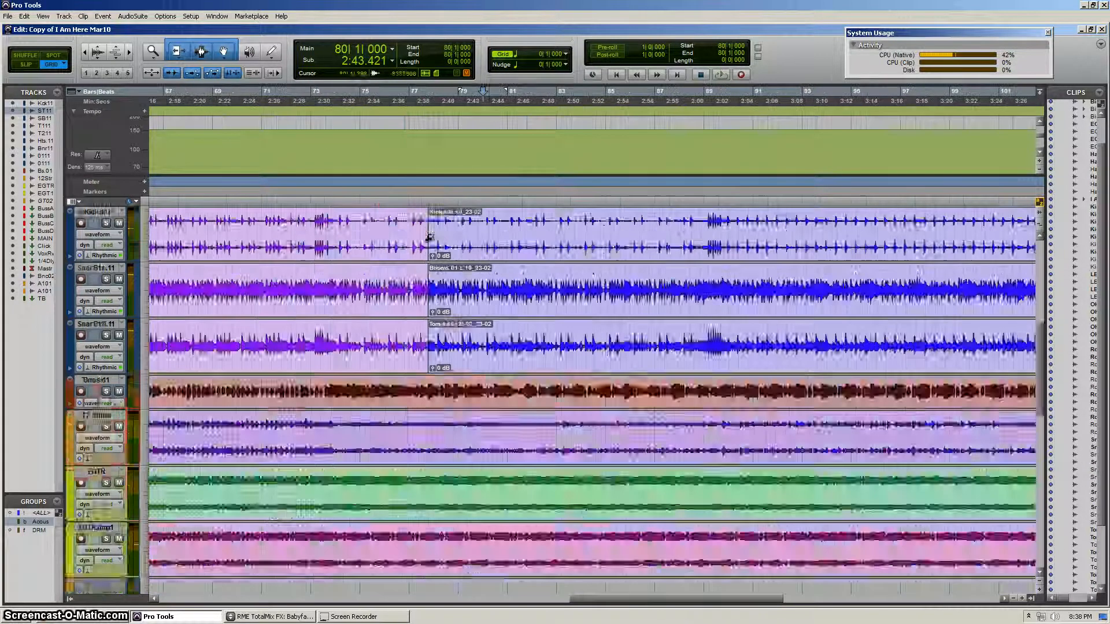
pyautogui.scroll(-5, 398, 303)
pyautogui.scroll(4, 451, 409)
pyautogui.press('r')
pyautogui.press('r')
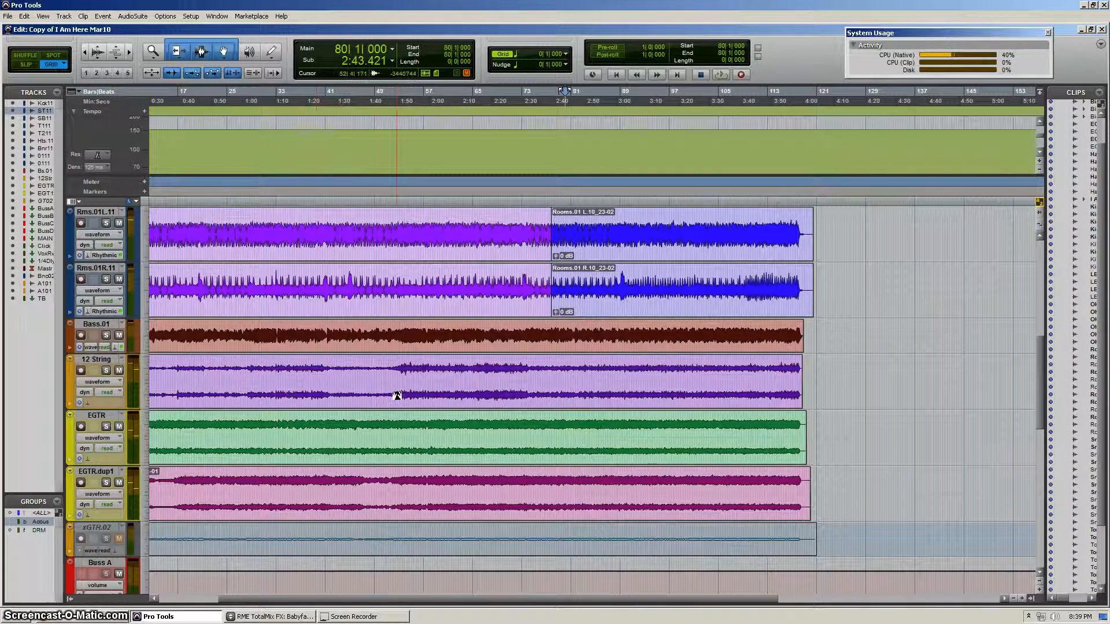
pyautogui.scroll(5, 586, 398)
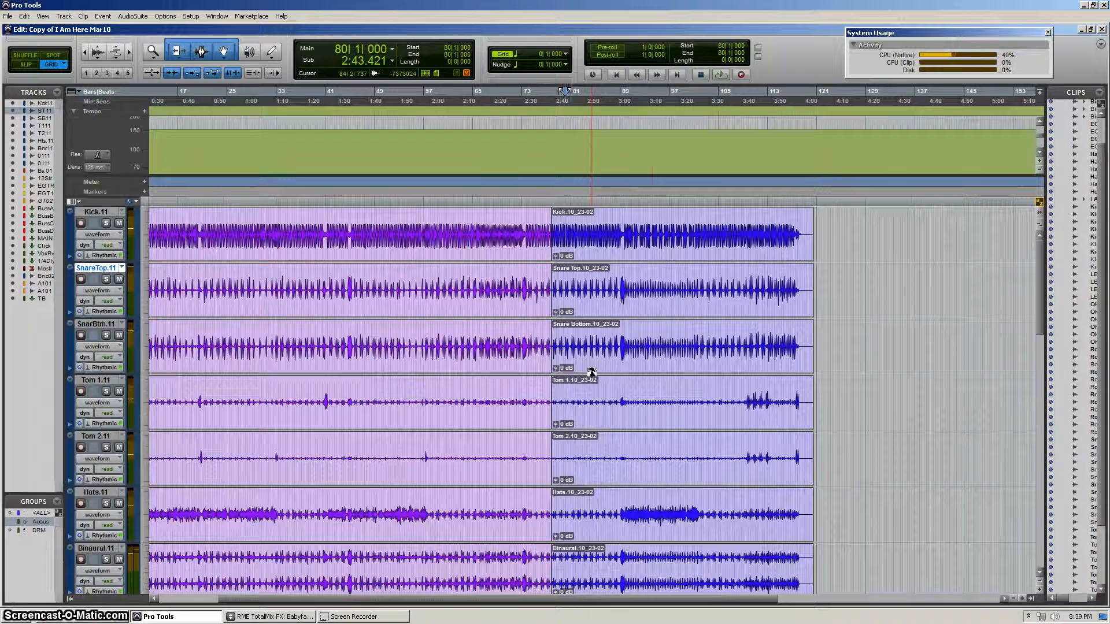
pyautogui.press('t')
pyautogui.press('t')
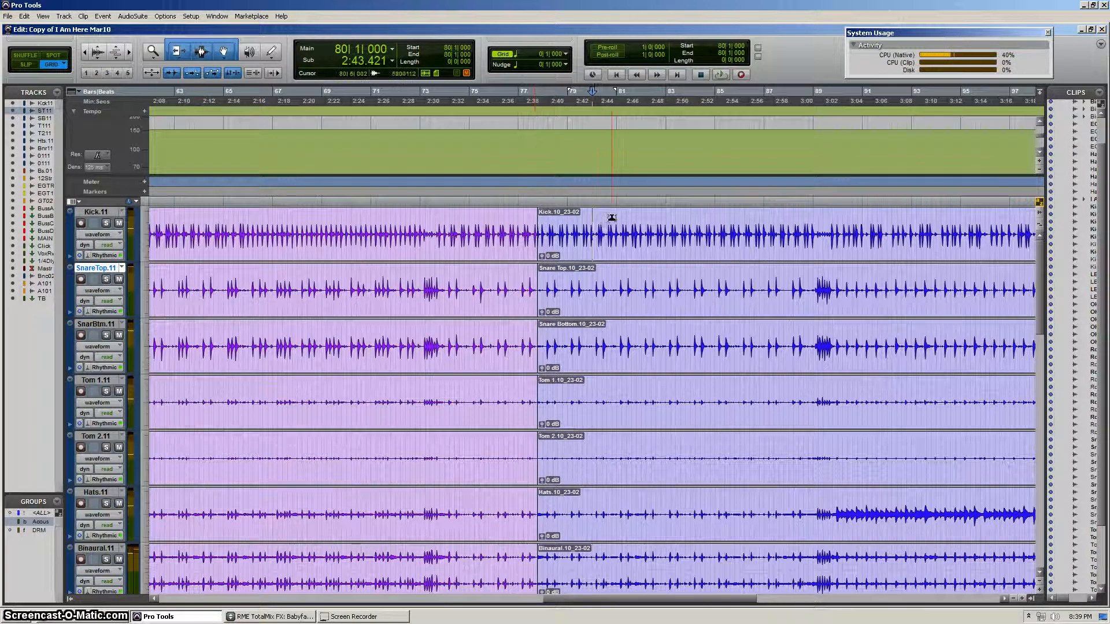
pyautogui.press('t')
pyautogui.press('t')
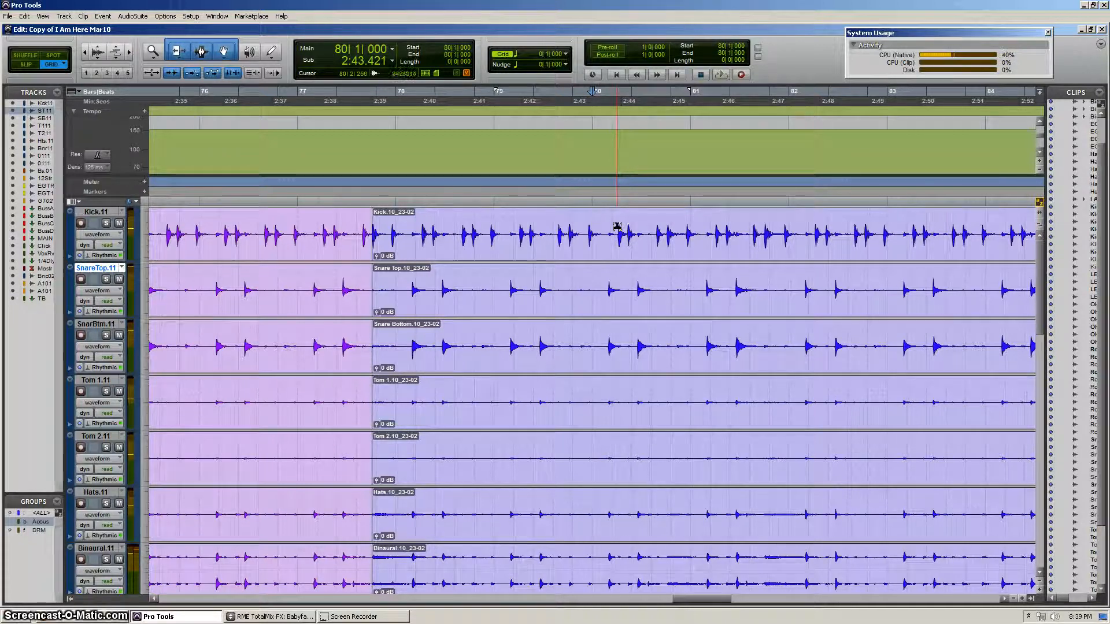
# Step: Check the kick hits against beats 80|1|000 and 80|2|000, and play the drums from 78|3|000
pyautogui.click(580, 226)
pyautogui.press('t')
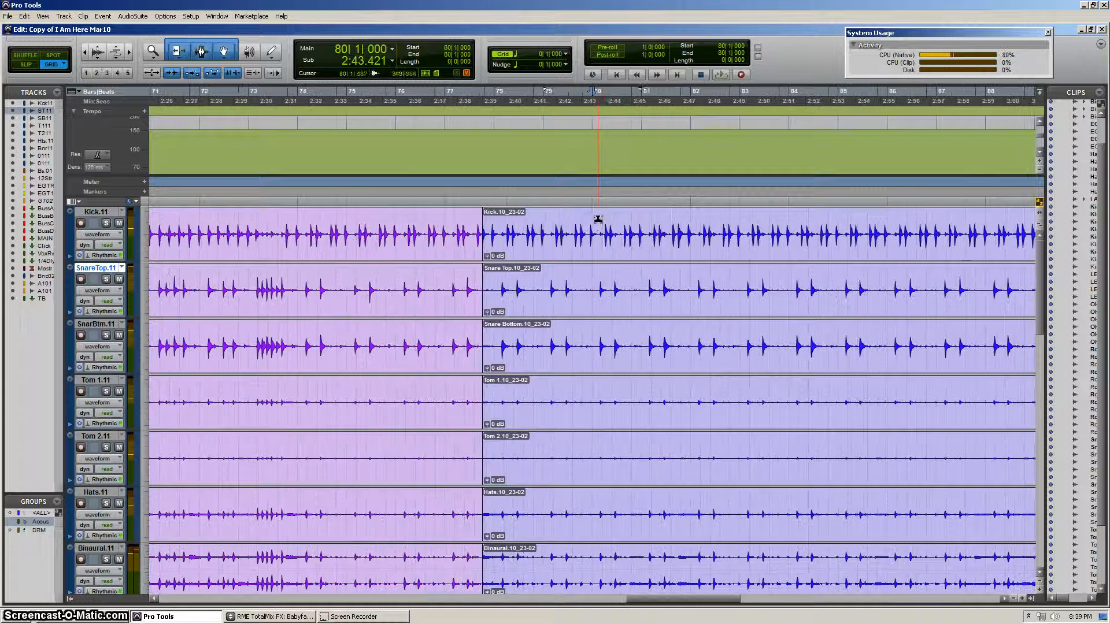
pyautogui.click(597, 219)
pyautogui.press('t')
pyautogui.press('r')
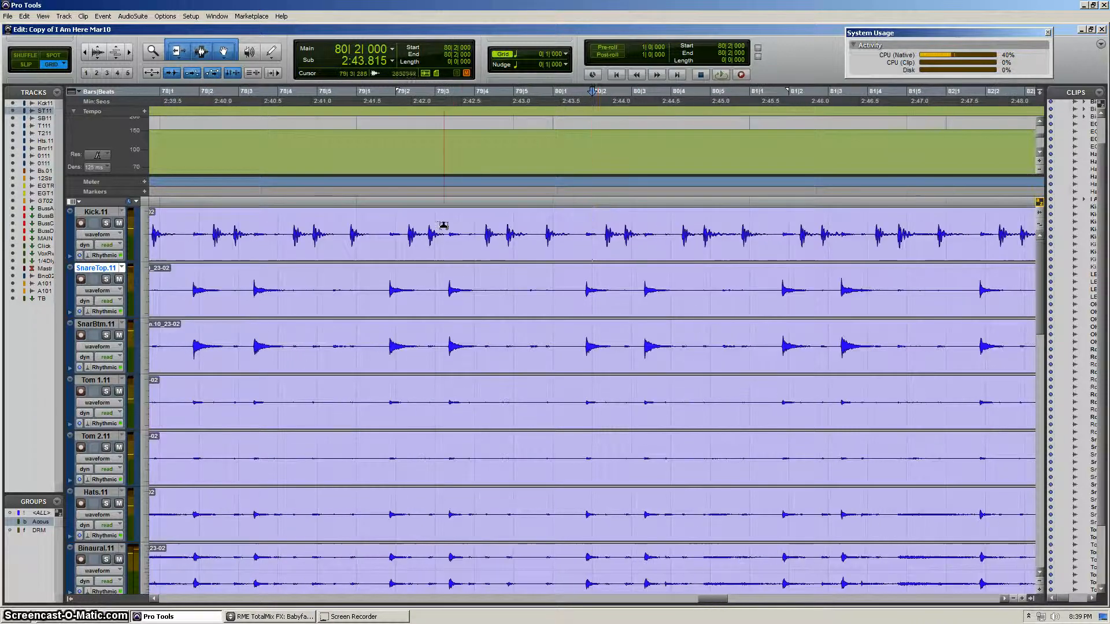
pyautogui.press('r')
pyautogui.click(410, 219)
pyautogui.press('space')
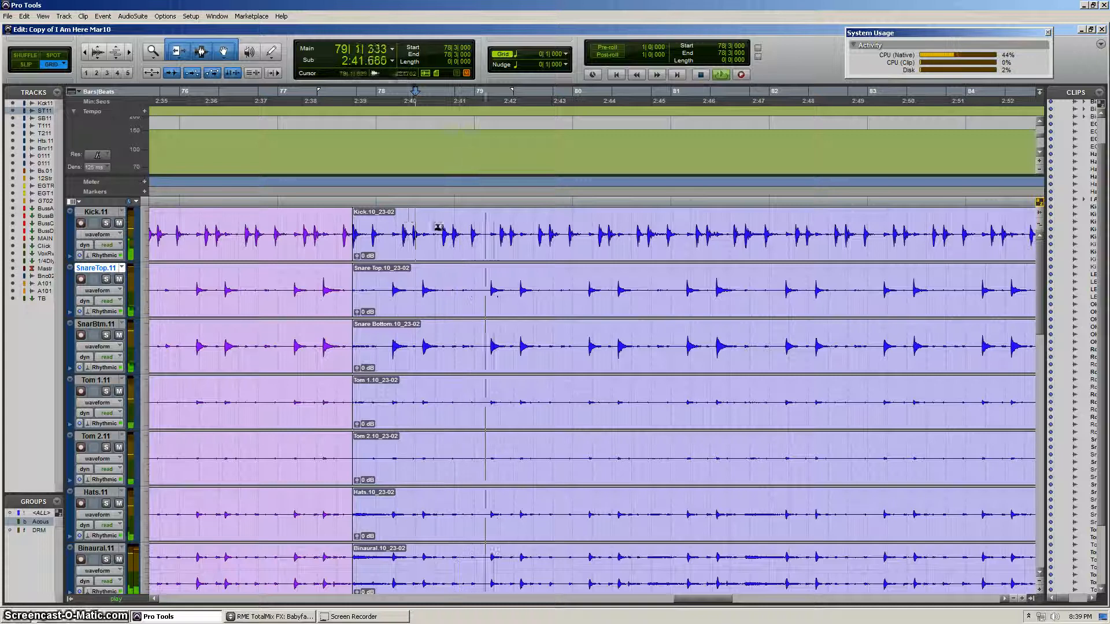
# Step: Play a short stretch of the drums from 77|2|000, just before the Kick.10_23-02 clip boundary
pyautogui.click(544, 217)
pyautogui.click(299, 215)
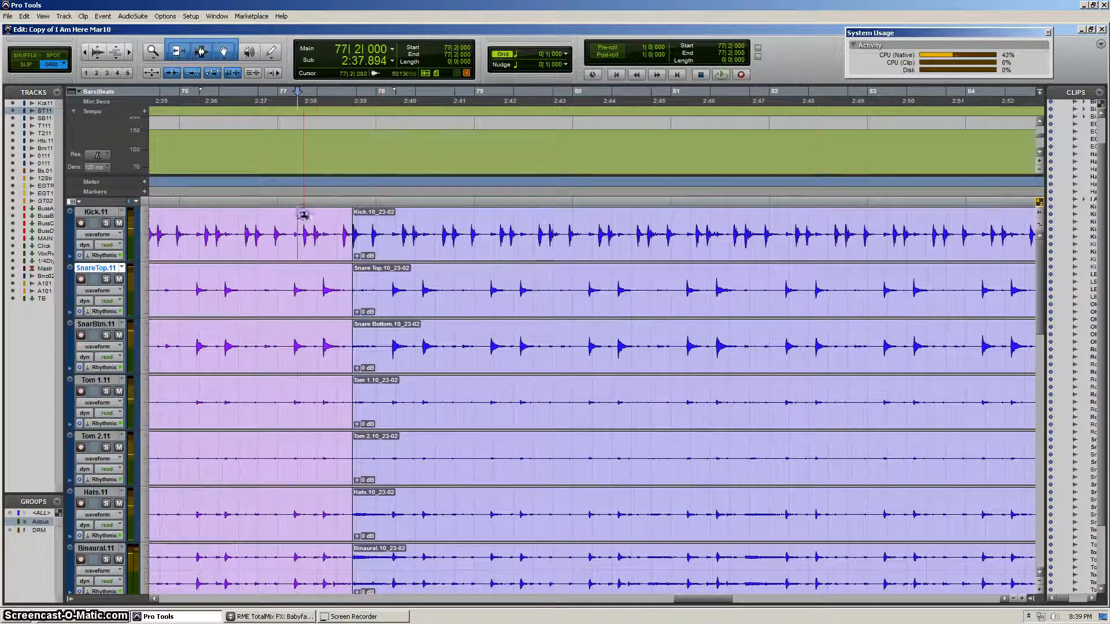
pyautogui.press('space')
pyautogui.press('space')
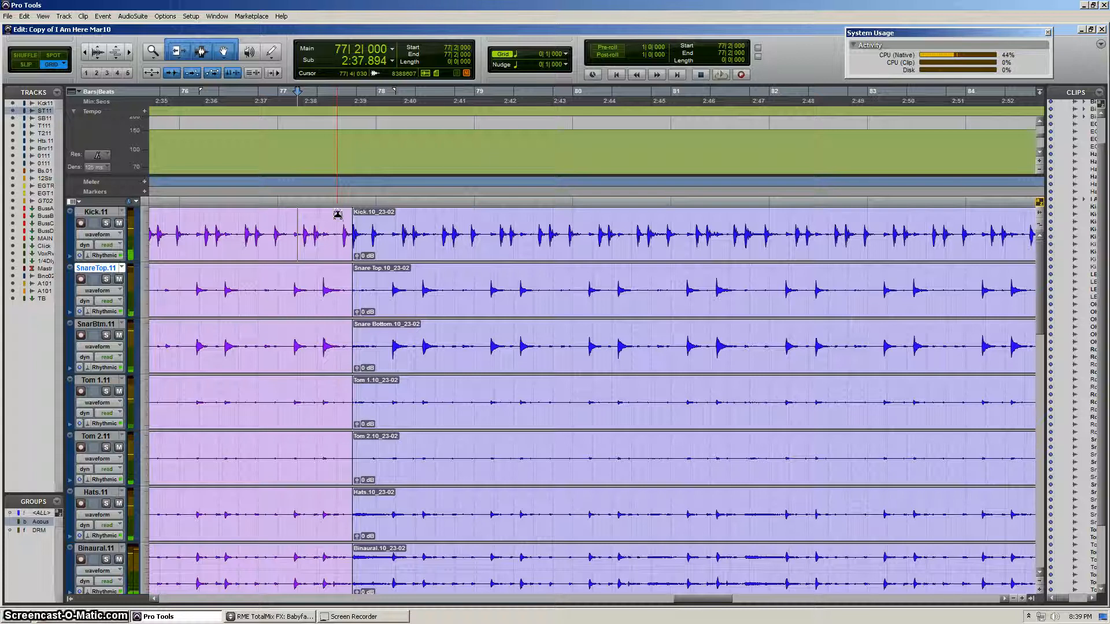
# Step: Place the edit cursor on the first kick transient of the Kick.10_23-02 clip, at 77|4|799
pyautogui.click(338, 215)
pyautogui.press('space')
pyautogui.press('t')
pyautogui.press('t')
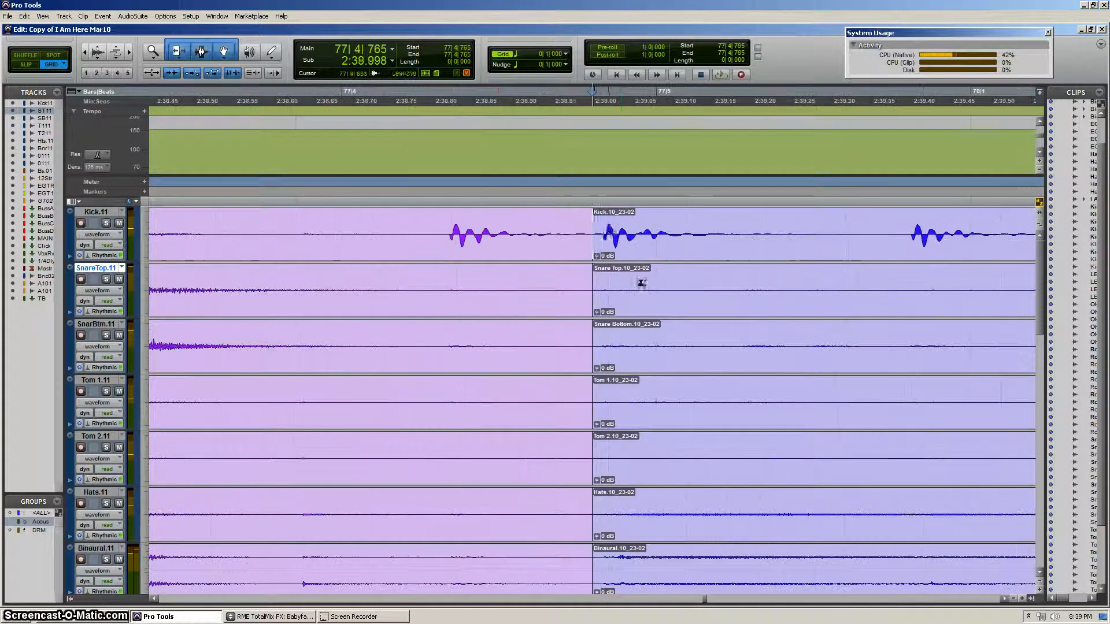
pyautogui.click(603, 231)
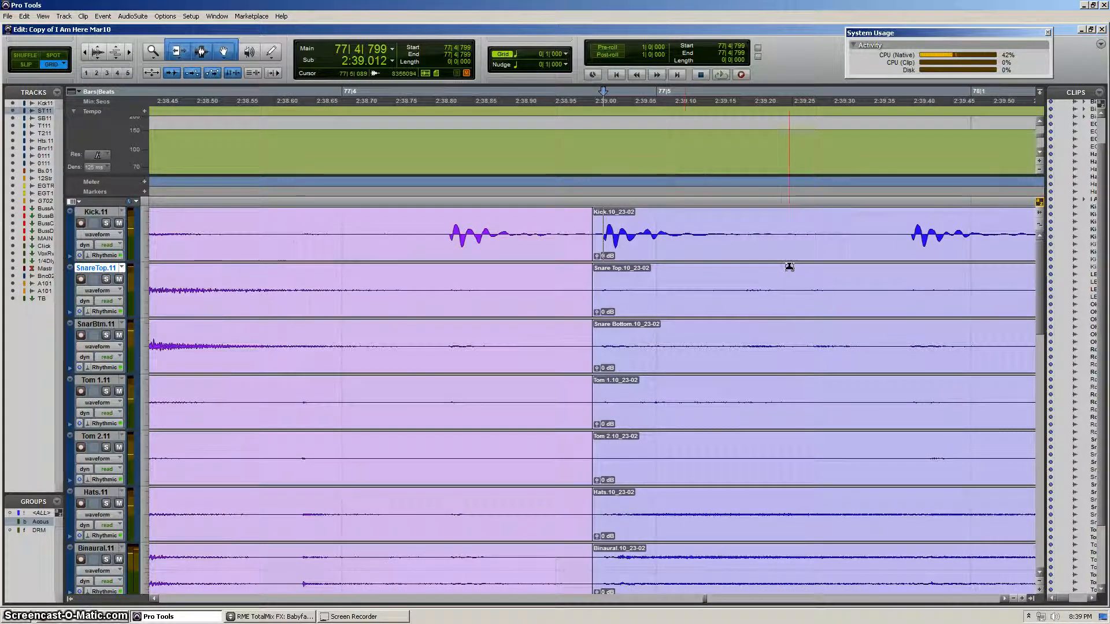
# Step: Identify the beat at 77|1|000, next to the nearby Kick.11 transient, to add a tempo marker there
pyautogui.press('r')
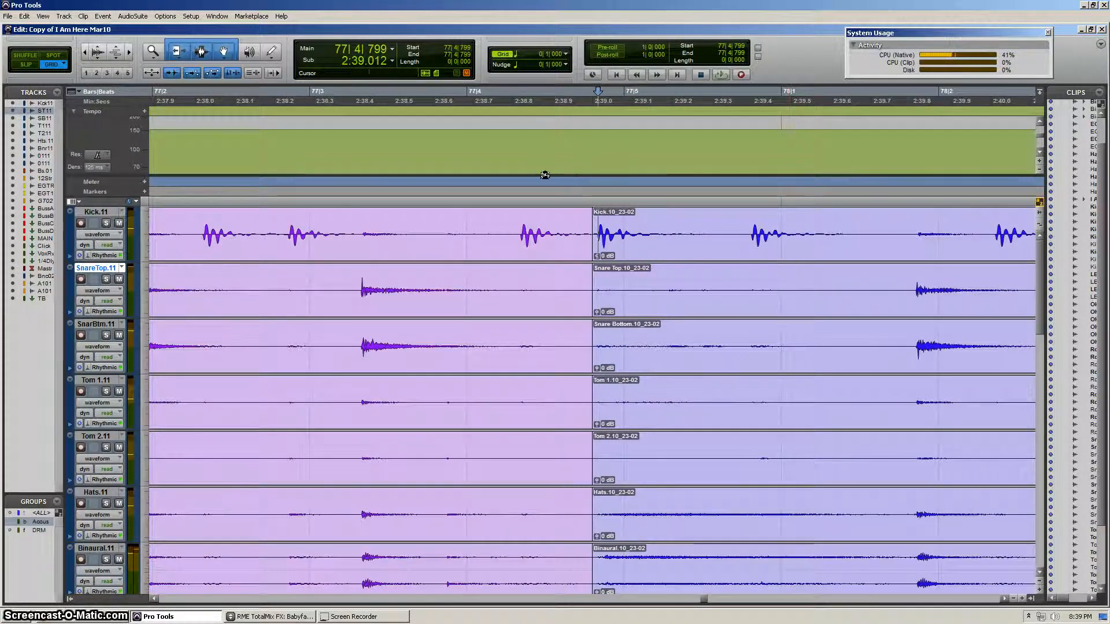
pyautogui.press('r')
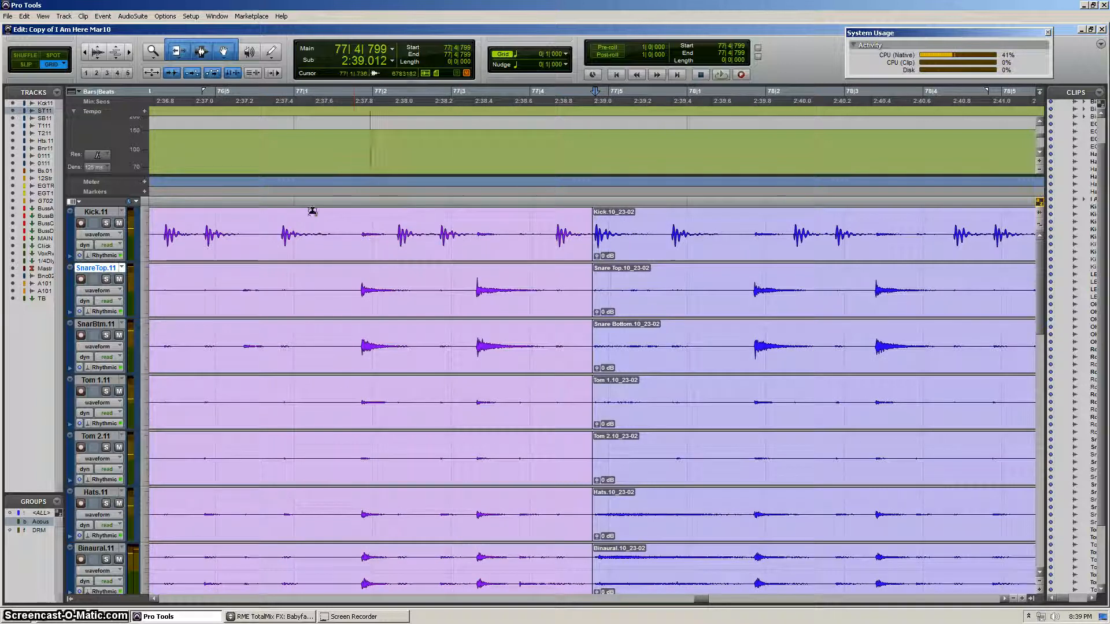
pyautogui.click(292, 211)
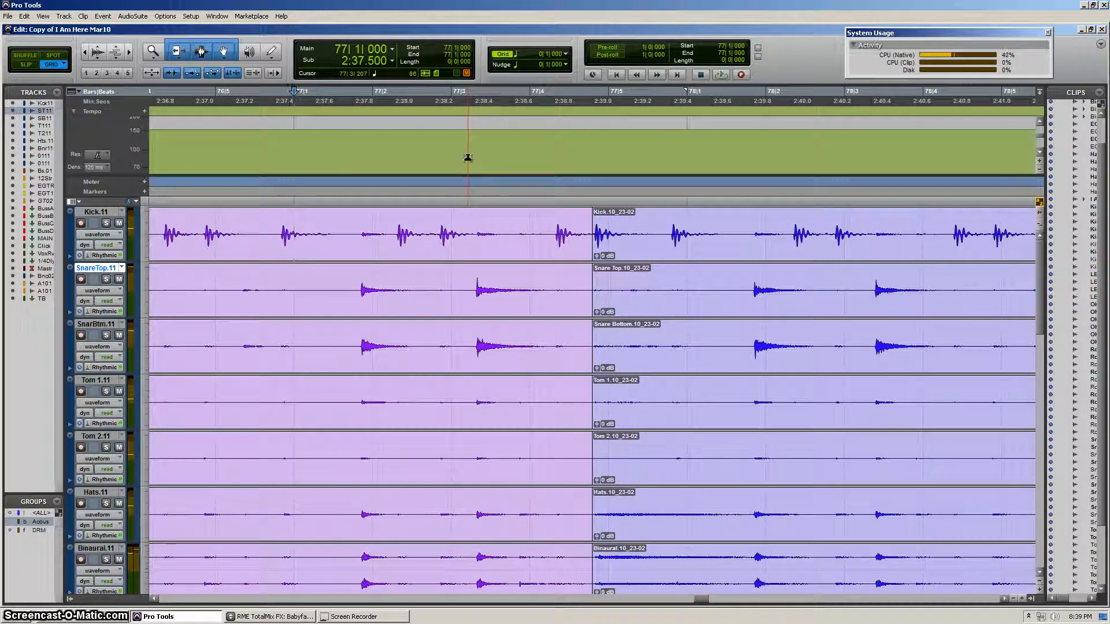
pyautogui.hotkey('ctrl', 'i')
pyautogui.click(596, 256)
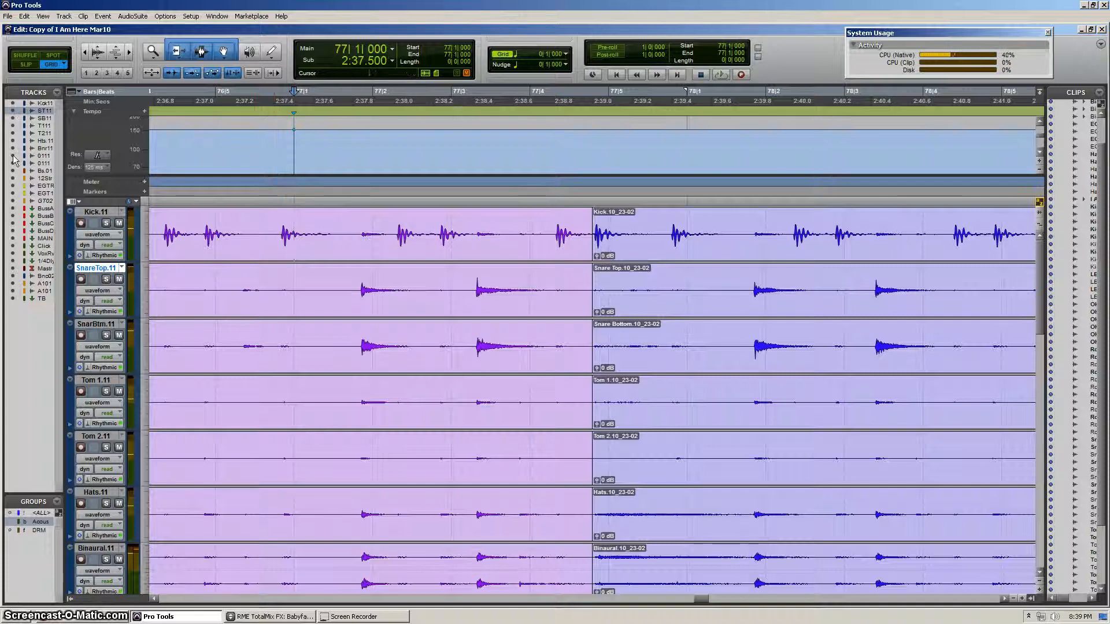
# Step: Compare the kick hits with the tempo marker at bar 77, and place the cursor at 75|1|000
pyautogui.hotkey('ctrl', '[')
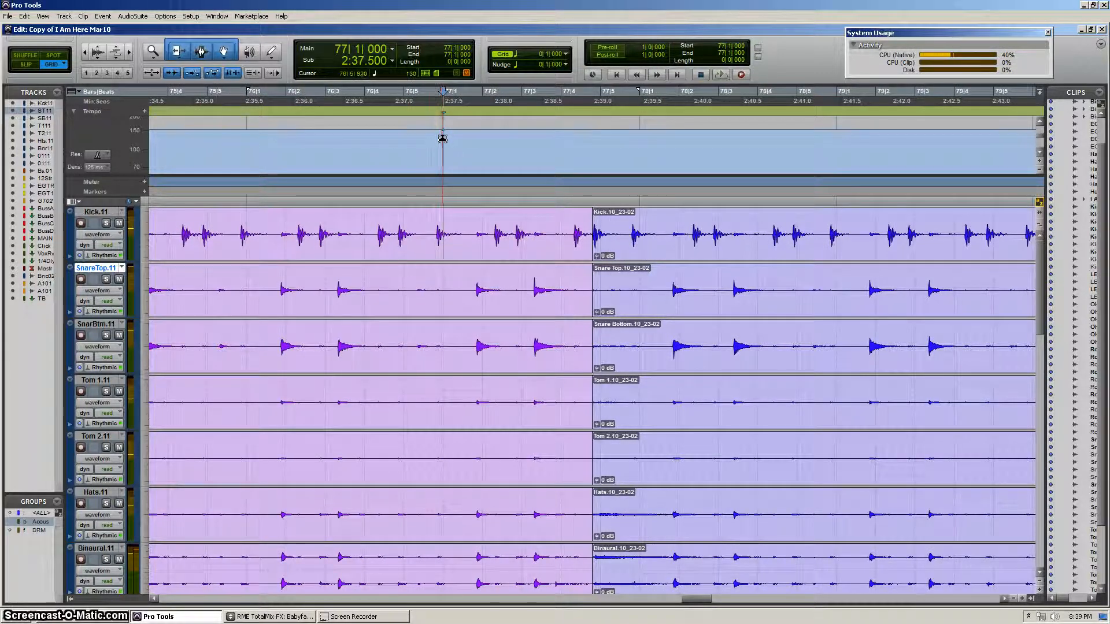
pyautogui.hotkey('ctrl', ']')
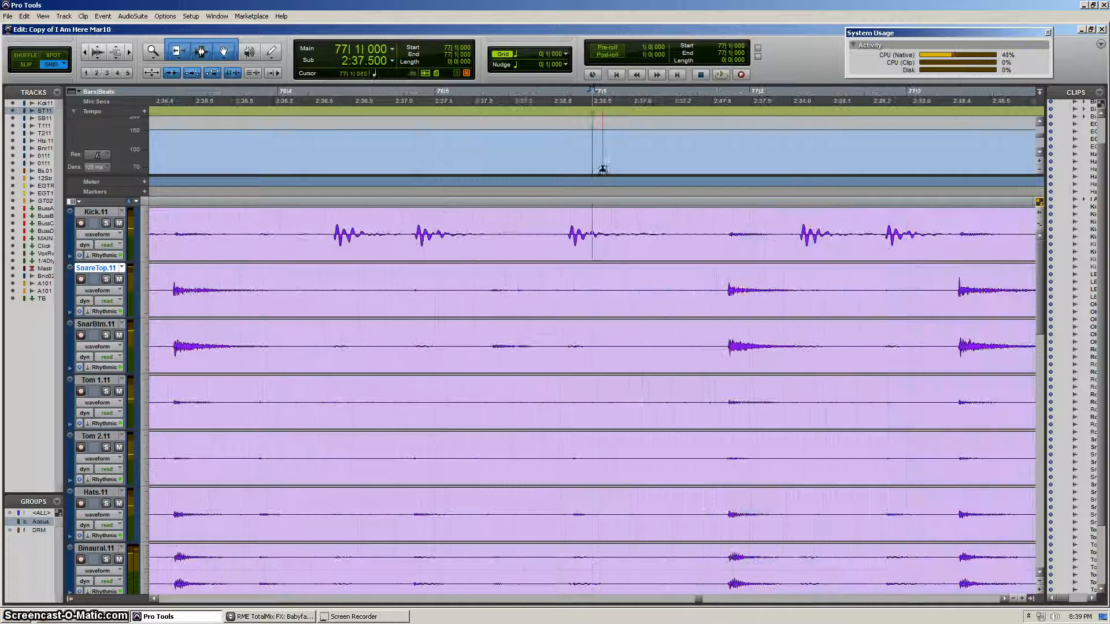
pyautogui.hscroll(4, 537, 198)
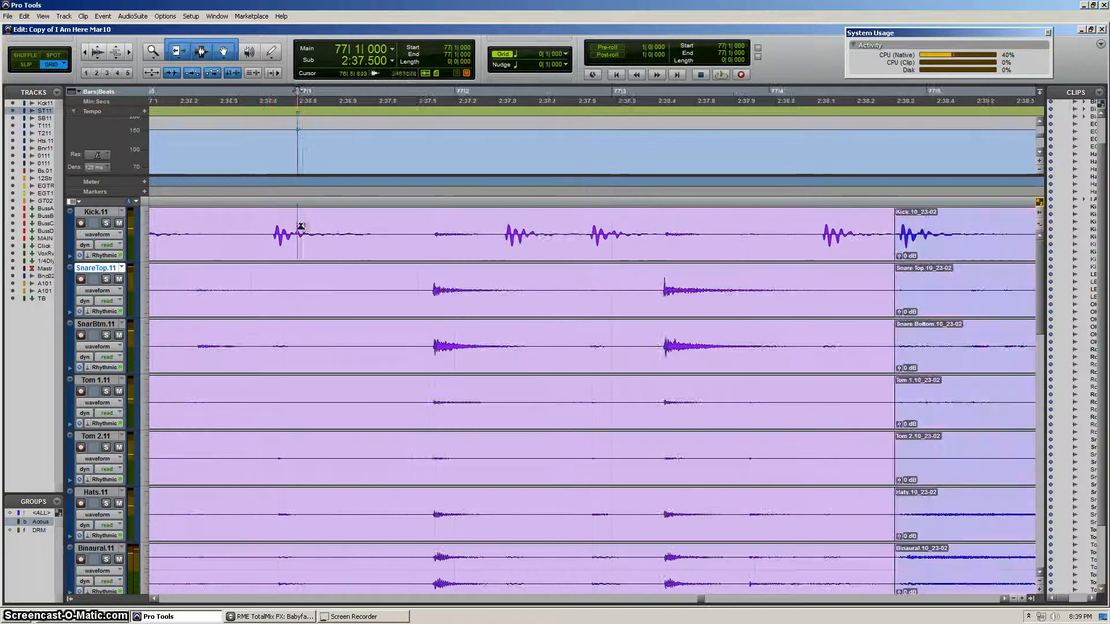
pyautogui.hotkey('ctrl', '[')
pyautogui.hotkey('ctrl', '[')
pyautogui.hotkey('ctrl', '[')
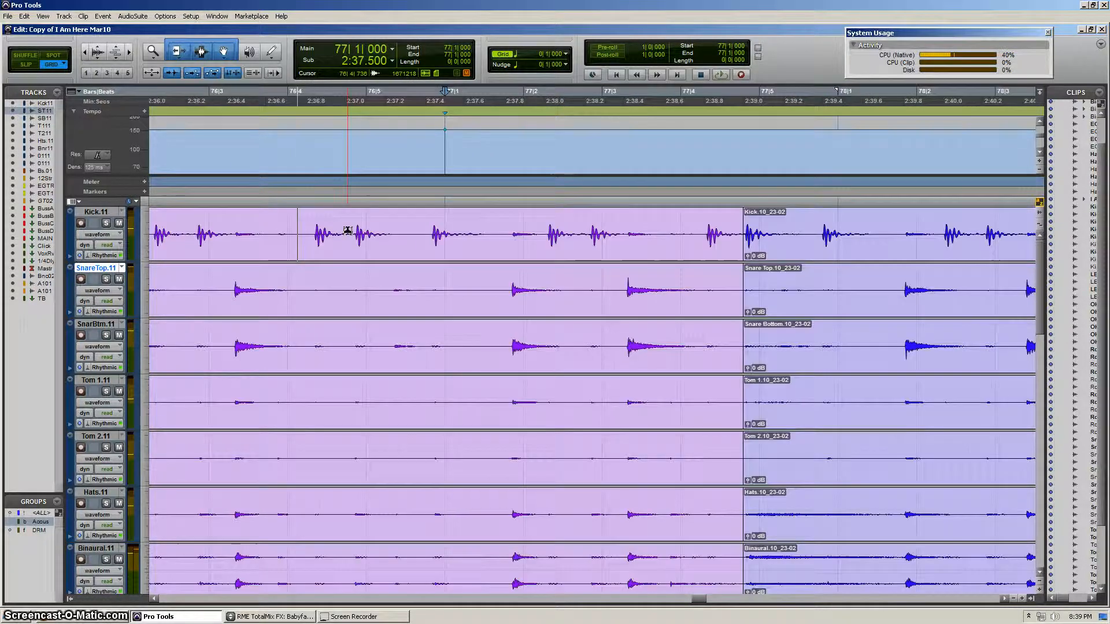
pyautogui.moveTo(651, 141); pyautogui.dragTo(781, 158)
pyautogui.click(364, 162)
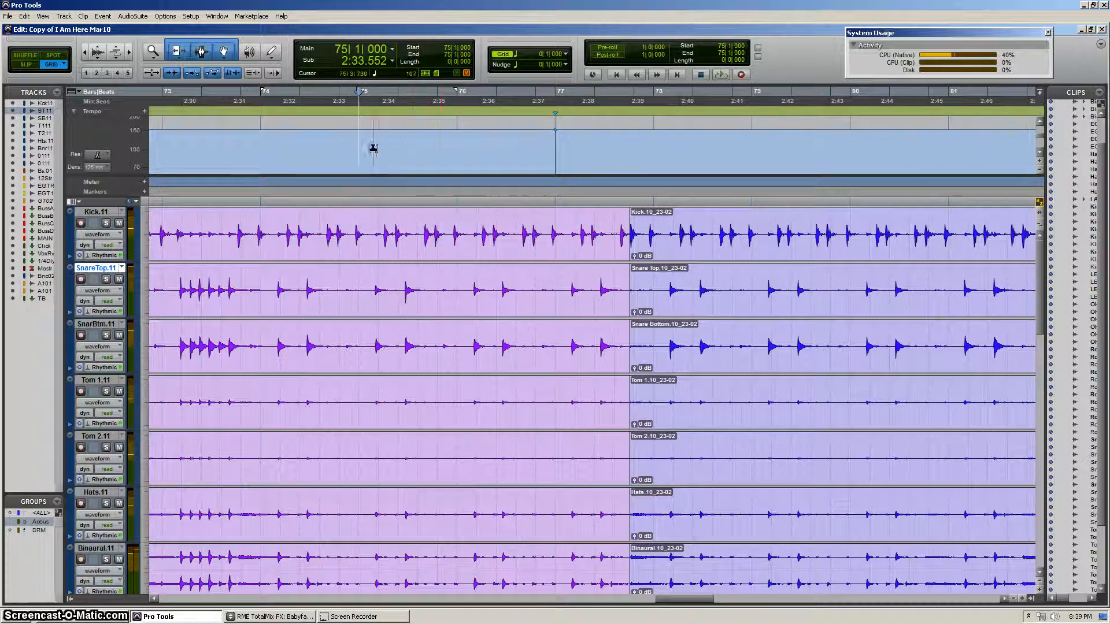
# Step: Check the kick hits against the beats in bar 77, placing the cursor at 77|3|000 and 77|4|000
pyautogui.hscroll(1, 580, 179)
pyautogui.click(553, 220)
pyautogui.hotkey('ctrl', ']')
pyautogui.hotkey('ctrl', ']')
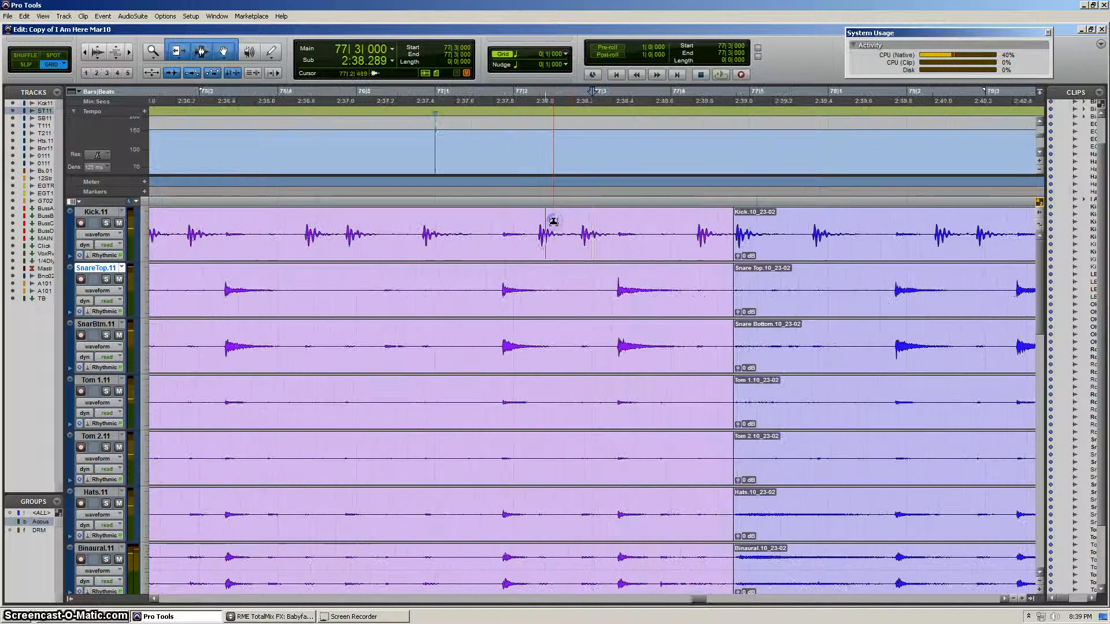
pyautogui.hscroll(2, 553, 221)
pyautogui.click(587, 230)
pyautogui.hscroll(2, 496, 224)
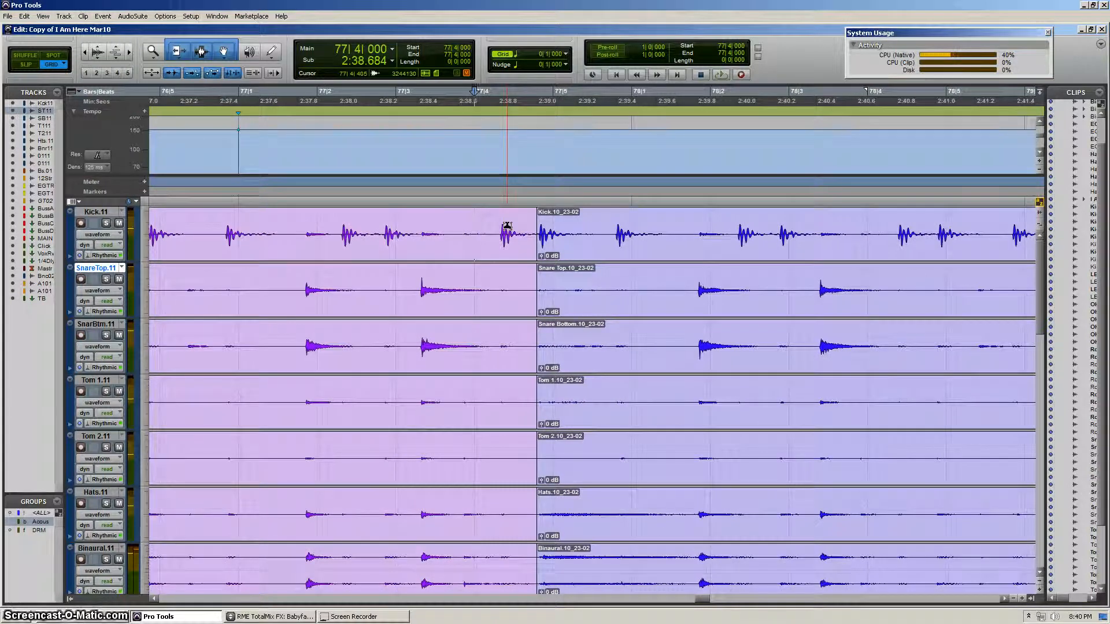
# Step: Play the drums from 77|4|000 across the clip boundary, and place the cursor at 78|2|000
pyautogui.hotkey('ctrl', '[')
pyautogui.press('space')
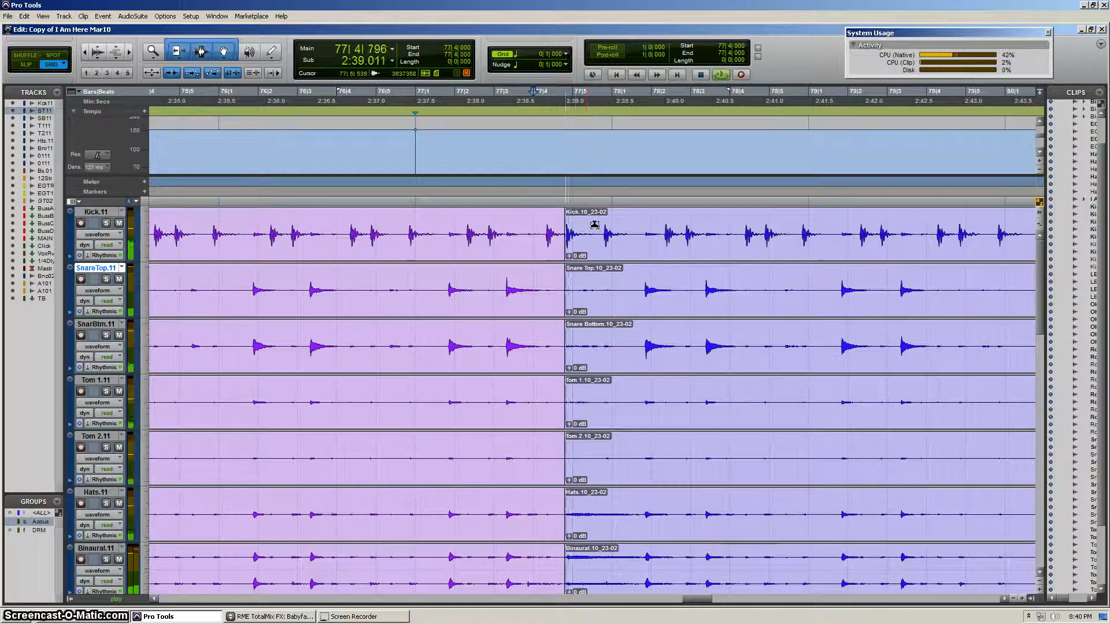
pyautogui.press('space')
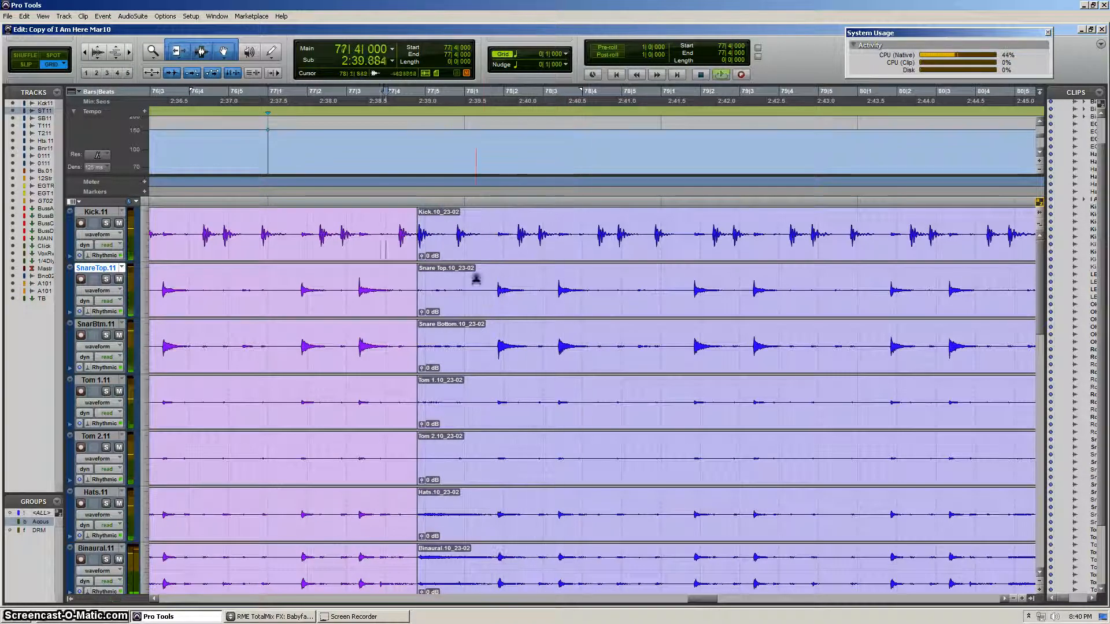
pyautogui.click(476, 278)
pyautogui.click(490, 340)
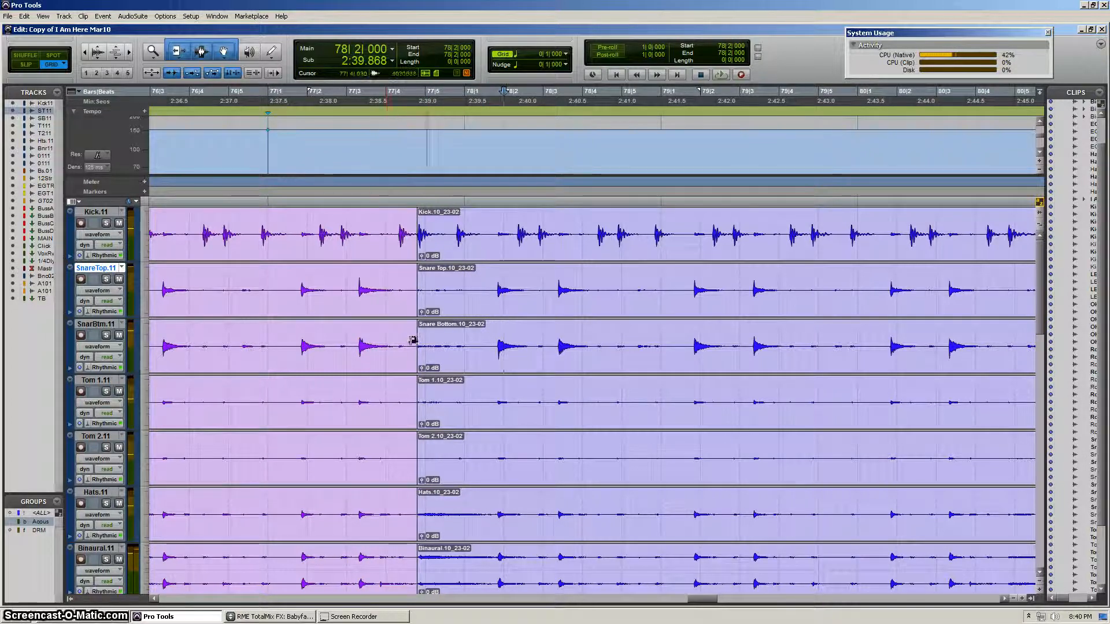
# Step: Play the drums from 77|1|000 across the clip boundary into bar 78
pyautogui.click(473, 332)
pyautogui.click(493, 341)
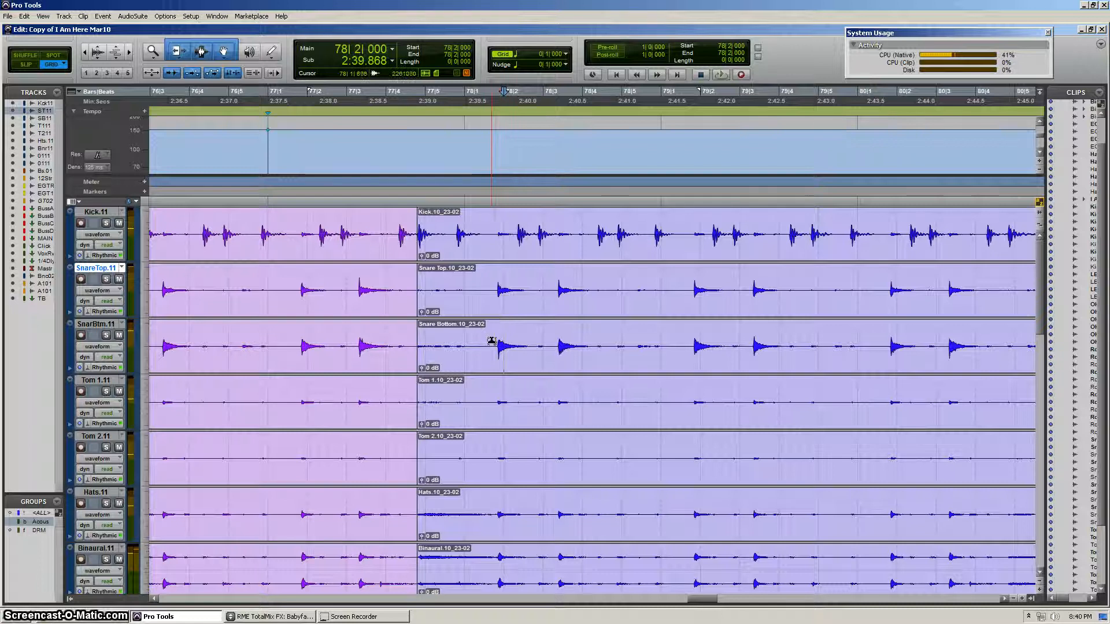
pyautogui.click(267, 341)
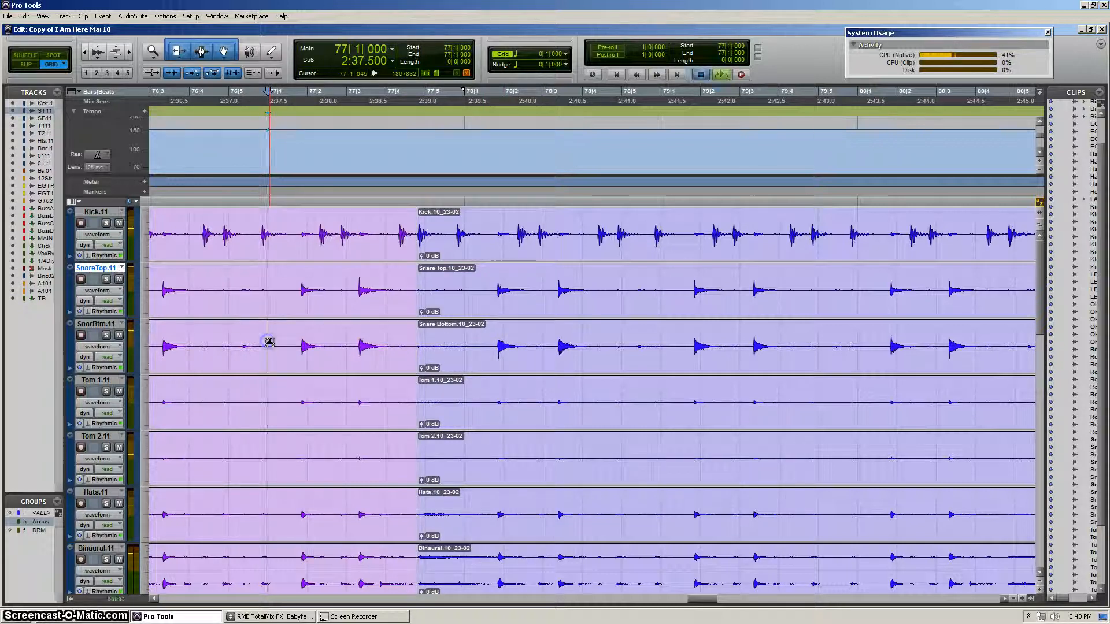
pyautogui.press('space')
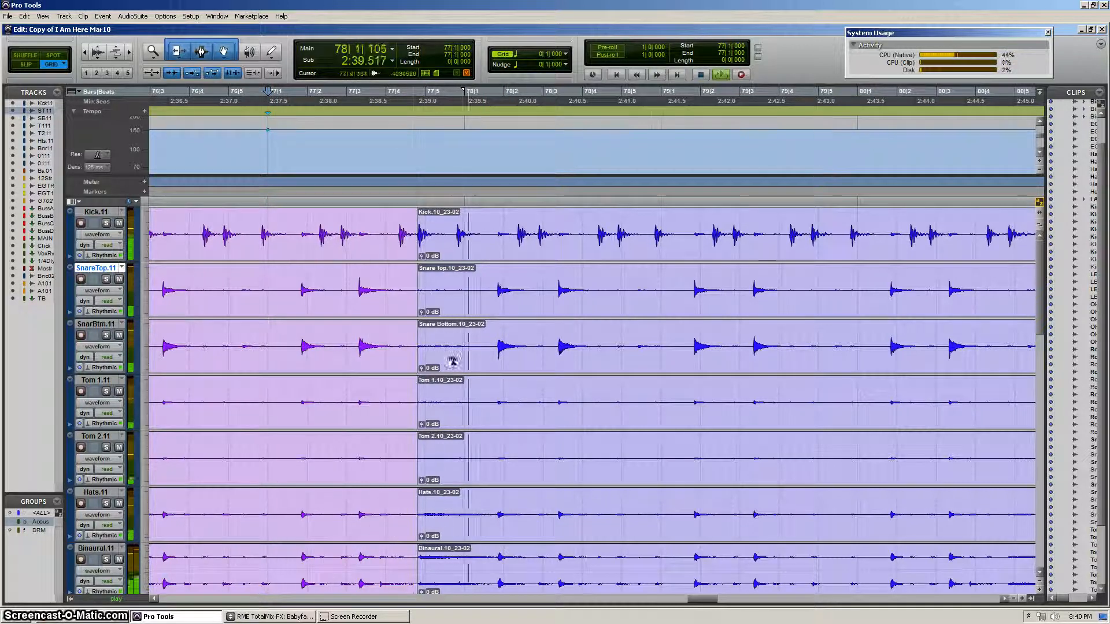
pyautogui.press('space')
# Step: Identify the first snare transient after 78|1|000 as 78|2|000 with a 5/4 beat marker
pyautogui.click(497, 339)
pyautogui.hotkey('ctrl', ']')
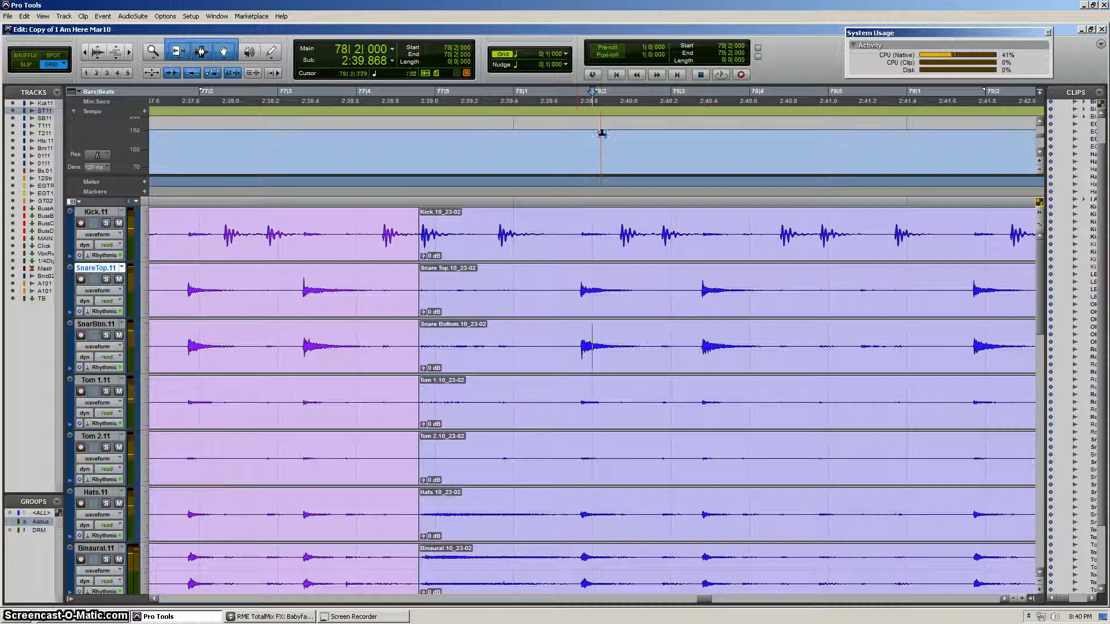
pyautogui.click(515, 110)
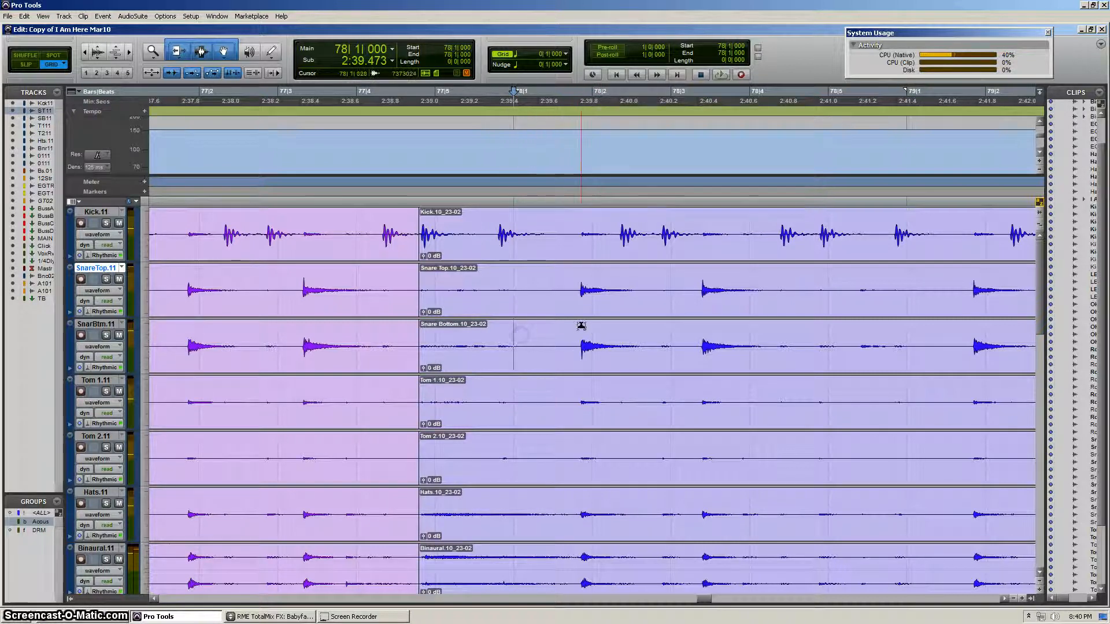
pyautogui.press('Tab')
pyautogui.hotkey('ctrl', 'i')
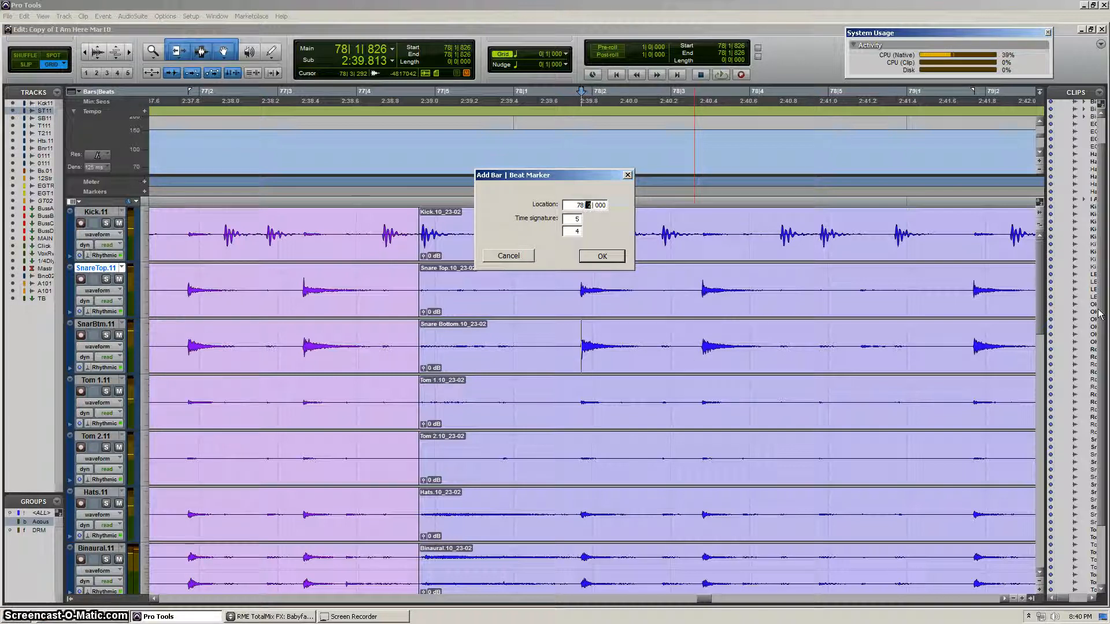
pyautogui.press('Return')
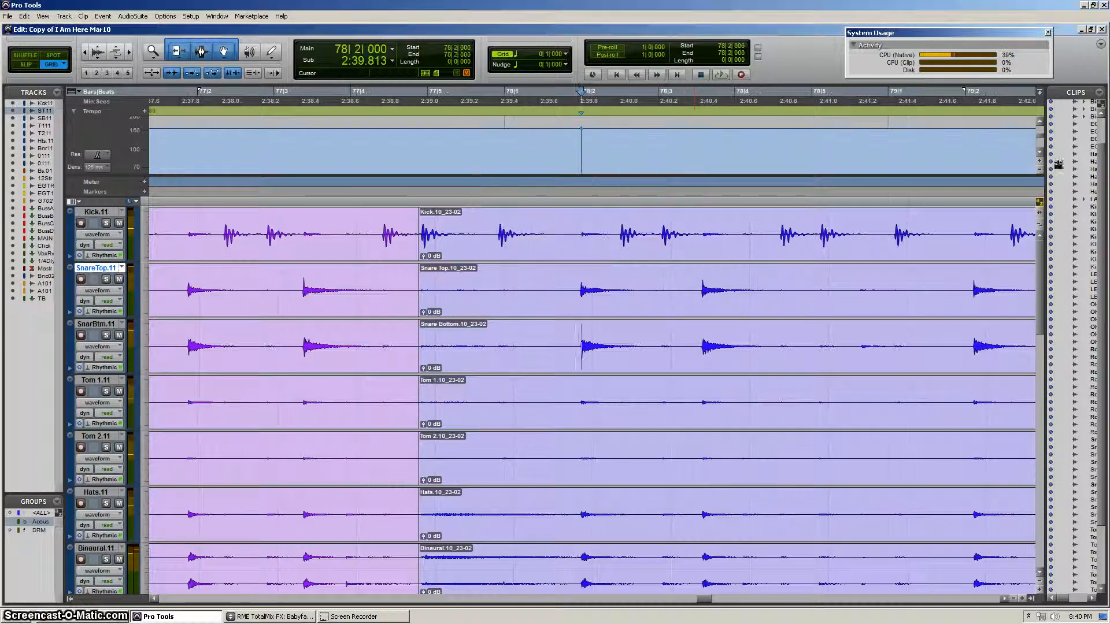
# Step: Place the cursor on the snare transient just after beat 2 of bar 79 and identify it as 79|2|000 in 5/4
pyautogui.hotkey('ctrl', '[')
pyautogui.hotkey('ctrl', '[')
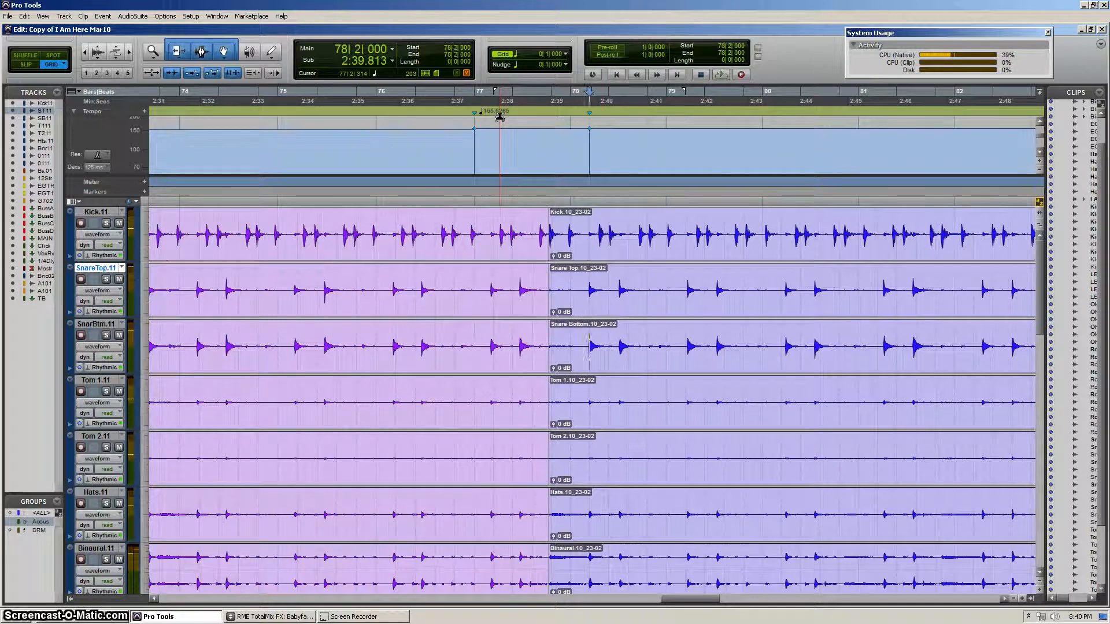
pyautogui.hotkey('ctrl', ']')
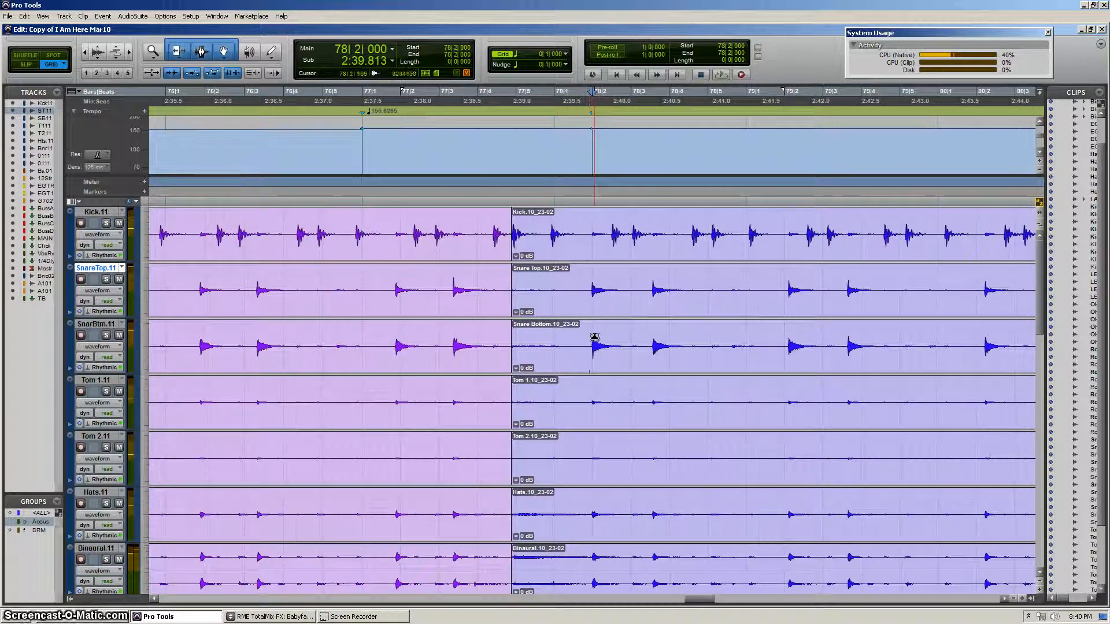
pyautogui.hscroll(1, 590, 335)
pyautogui.hscroll(2, 535, 334)
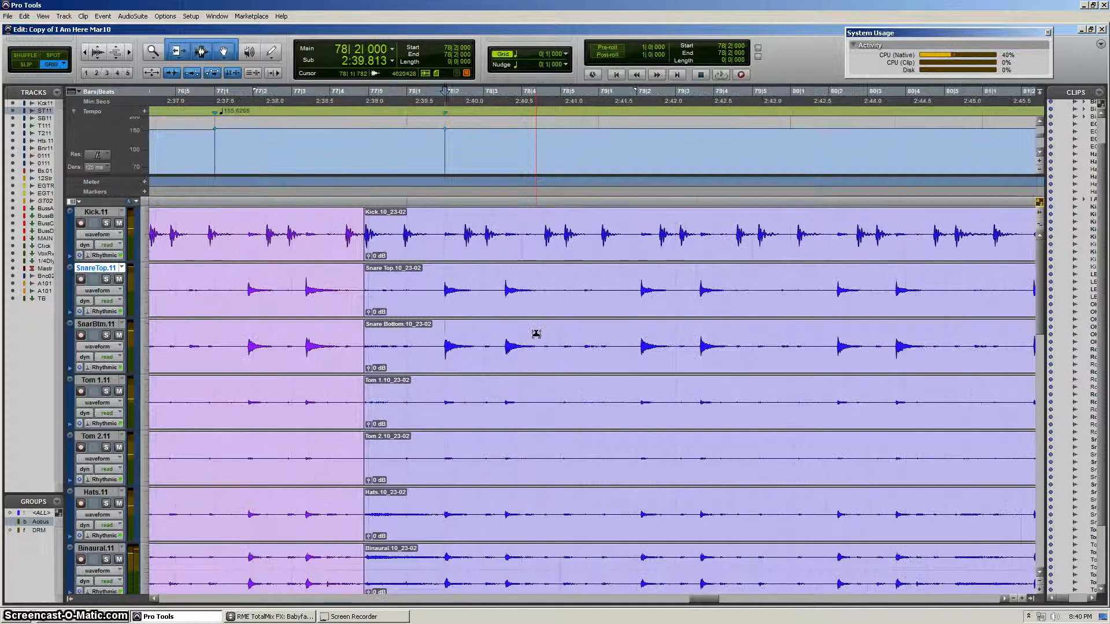
pyautogui.click(642, 338)
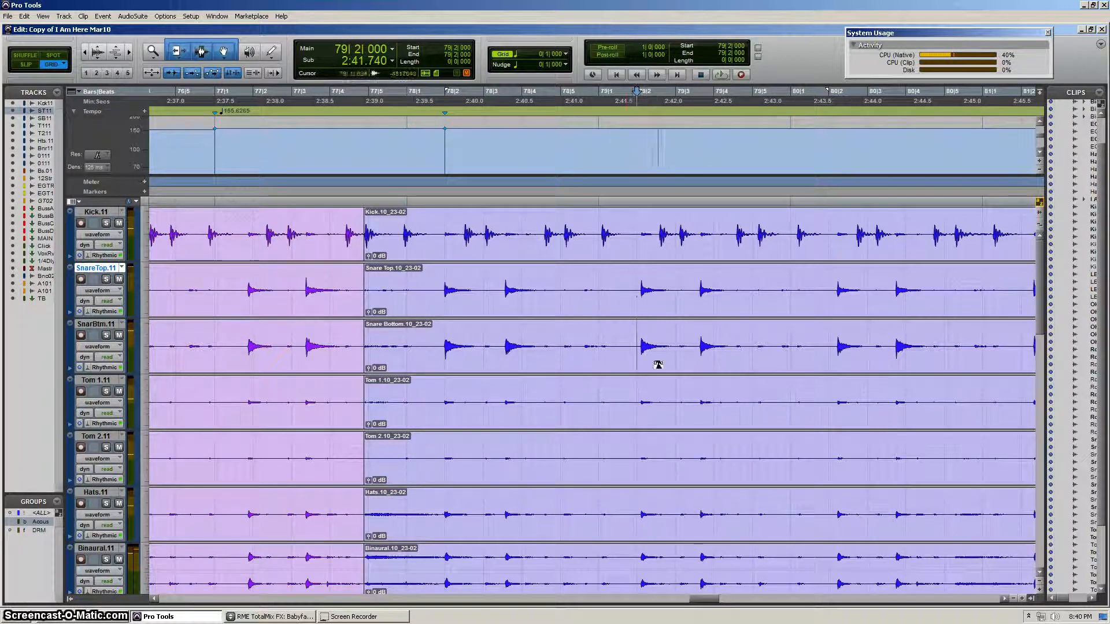
pyautogui.click(640, 332)
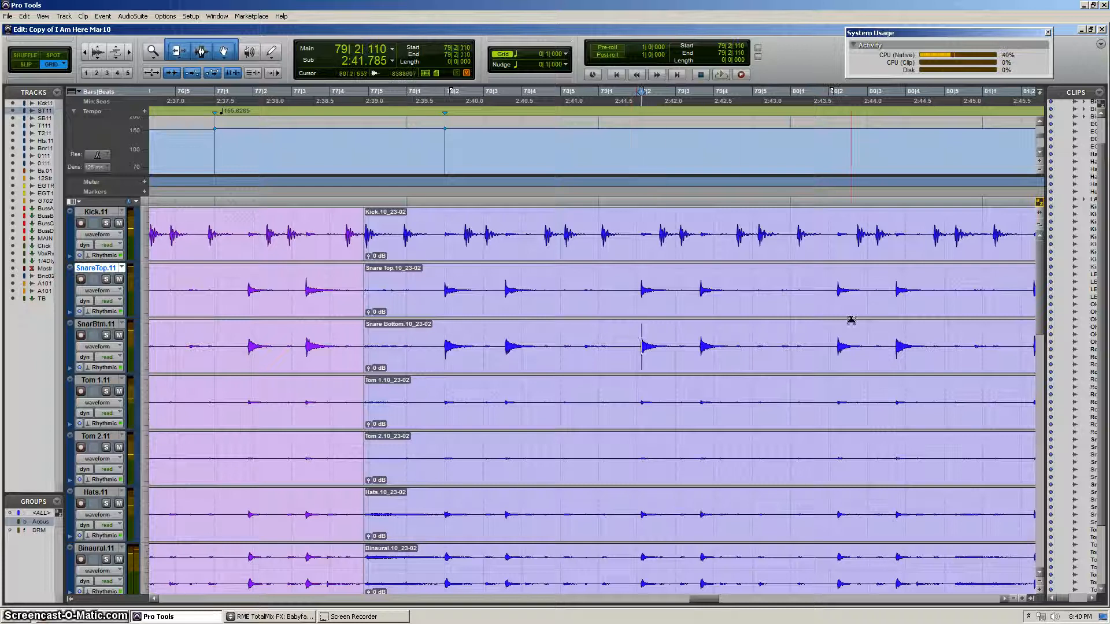
pyautogui.hotkey('ctrl', 'i')
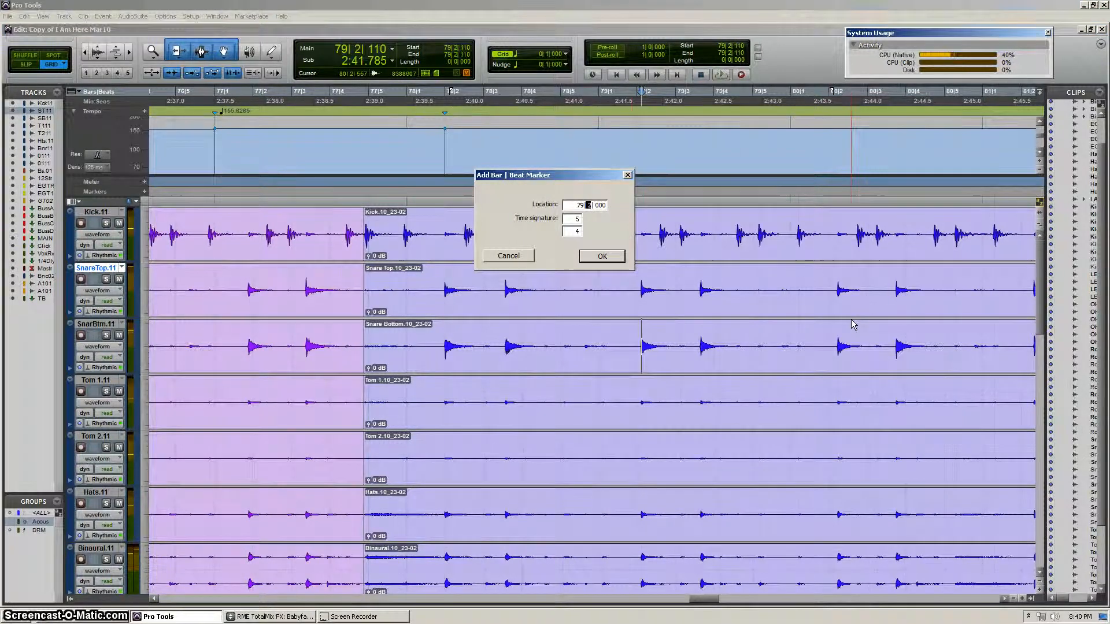
pyautogui.press('Return')
# Step: Identify the snare transient at beat 2 of bar 80 as 80|2|000 in 5/4
pyautogui.click(543, 338)
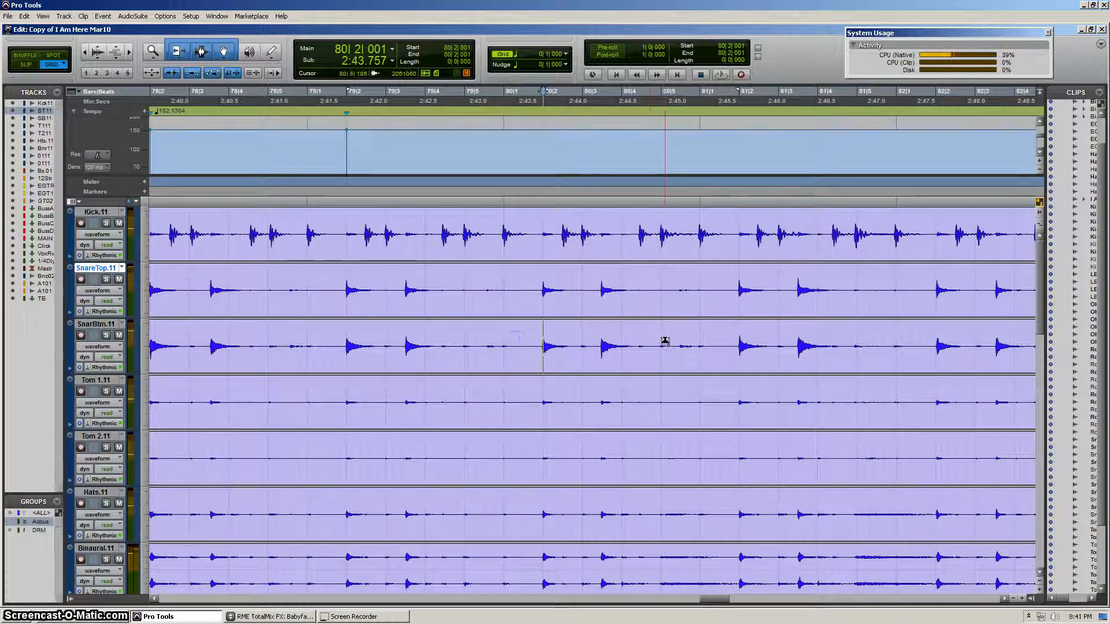
pyautogui.hotkey('ctrl', 'i')
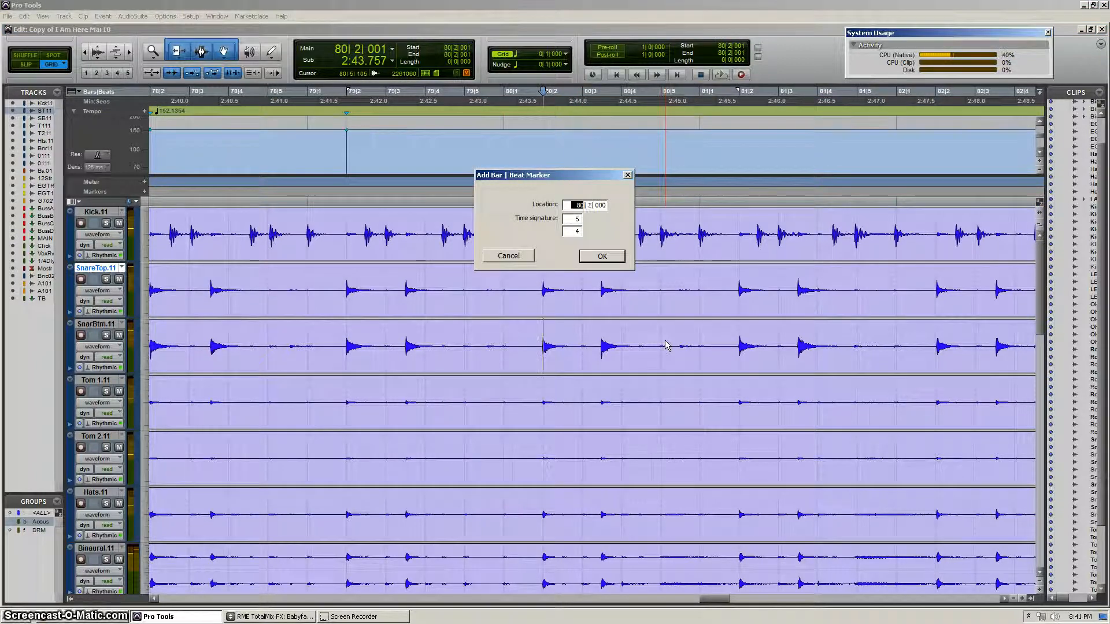
pyautogui.press('Return')
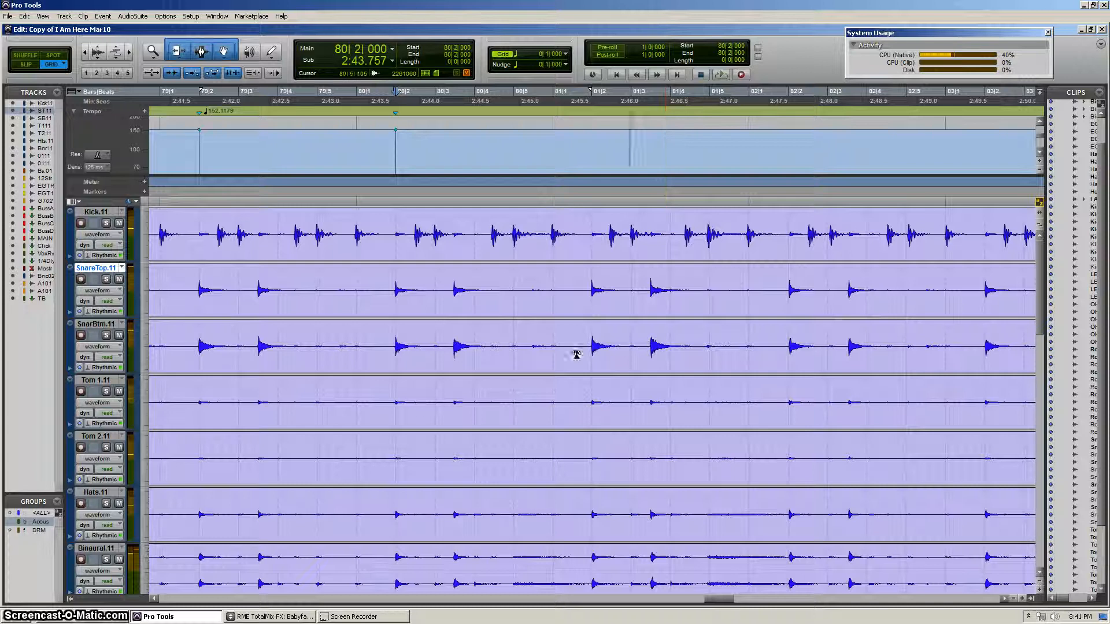
# Step: Compare the snare hits with beat 2 of each bar from 80 to 87, placing the cursor at 84|2|000, 87|2|000 and 86|2|000
pyautogui.click(582, 329)
pyautogui.hscroll(4, 740, 371)
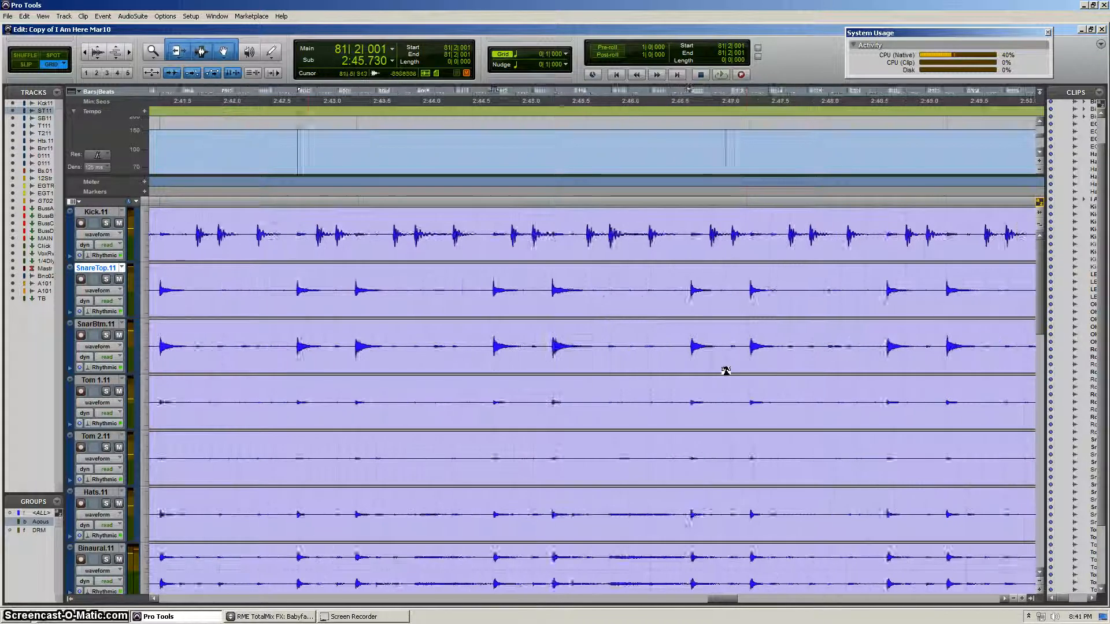
pyautogui.hscroll(-1, 471, 345)
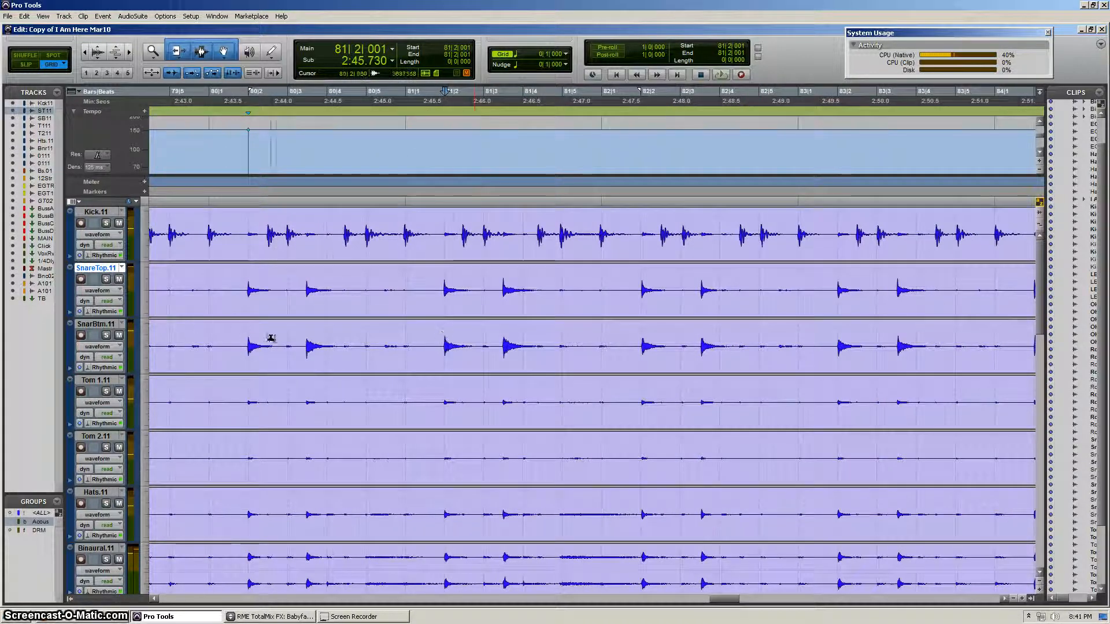
pyautogui.click(246, 333)
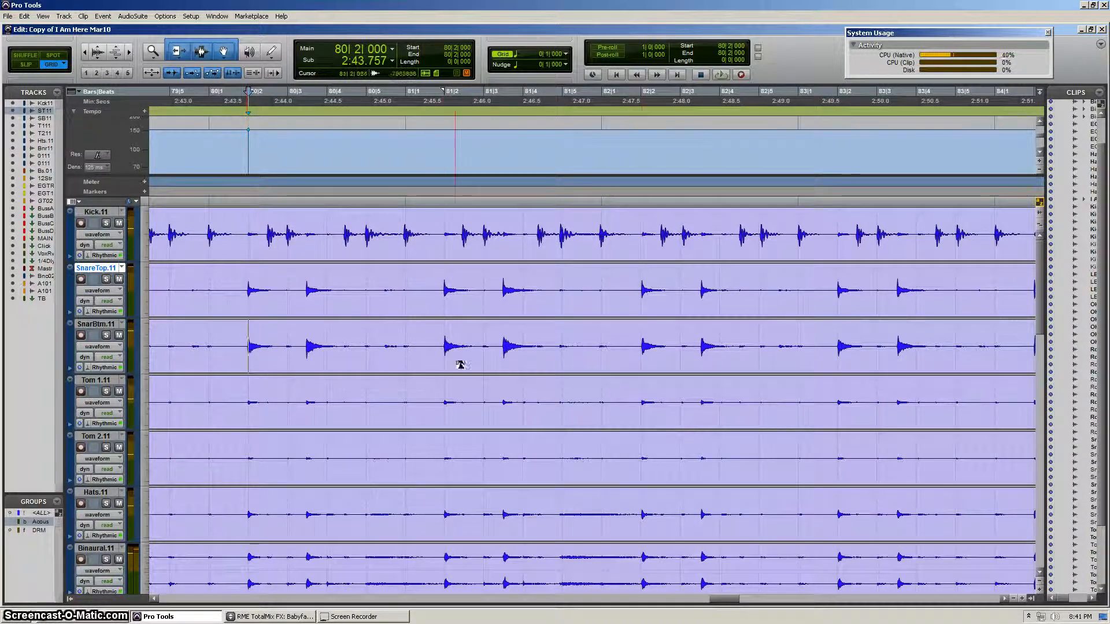
pyautogui.hscroll(3, 649, 343)
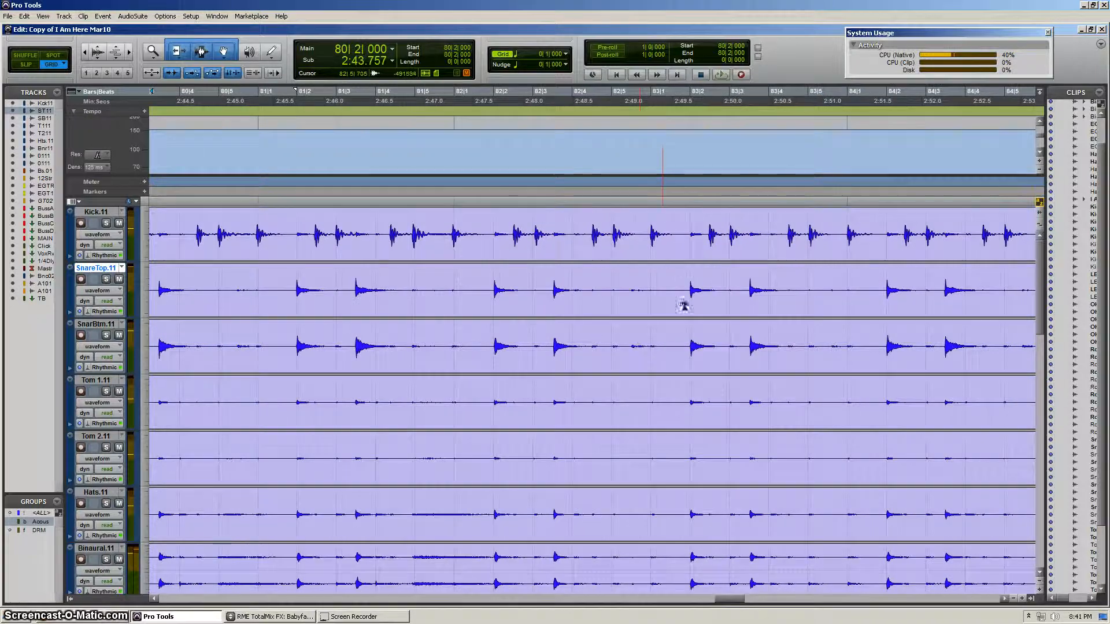
pyautogui.click(691, 280)
pyautogui.hscroll(3, 756, 365)
pyautogui.click(747, 340)
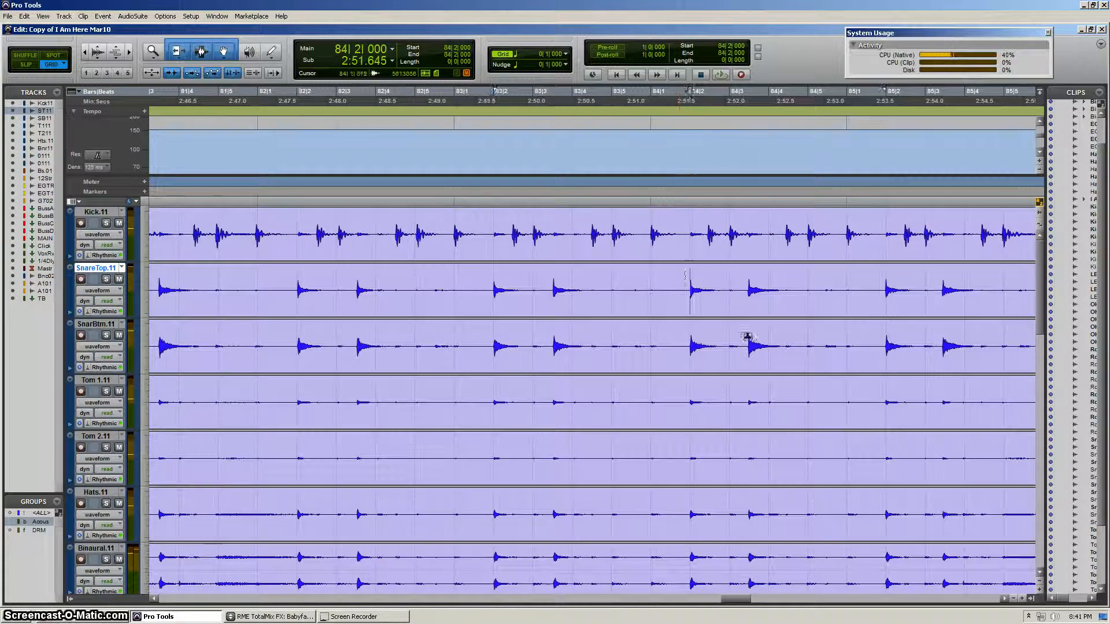
pyautogui.hscroll(3, 716, 302)
pyautogui.hscroll(3, 713, 305)
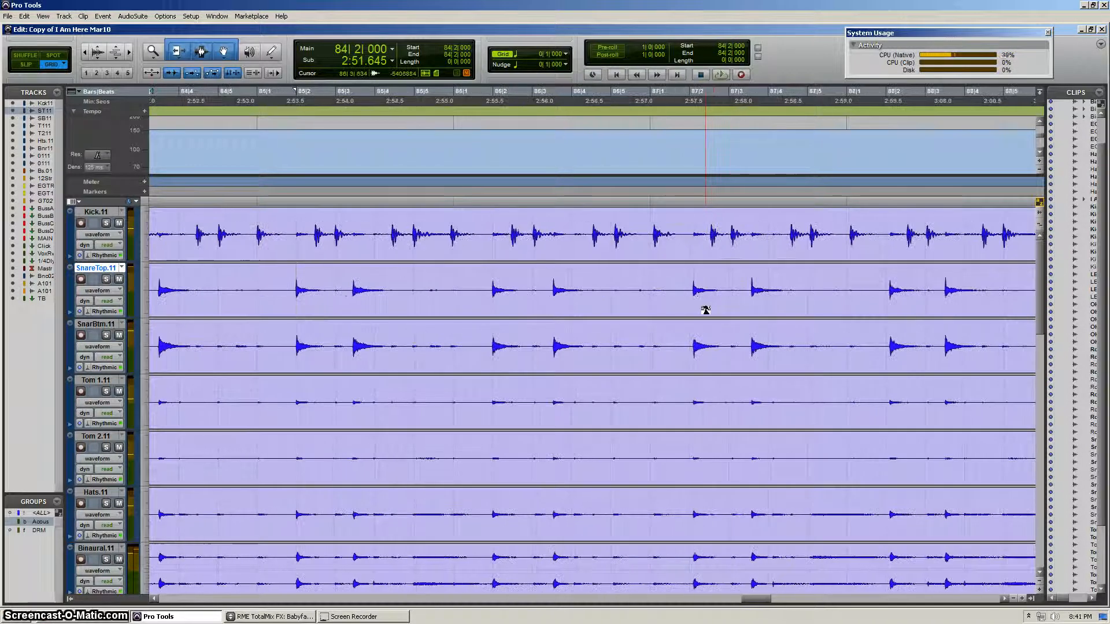
pyautogui.click(685, 341)
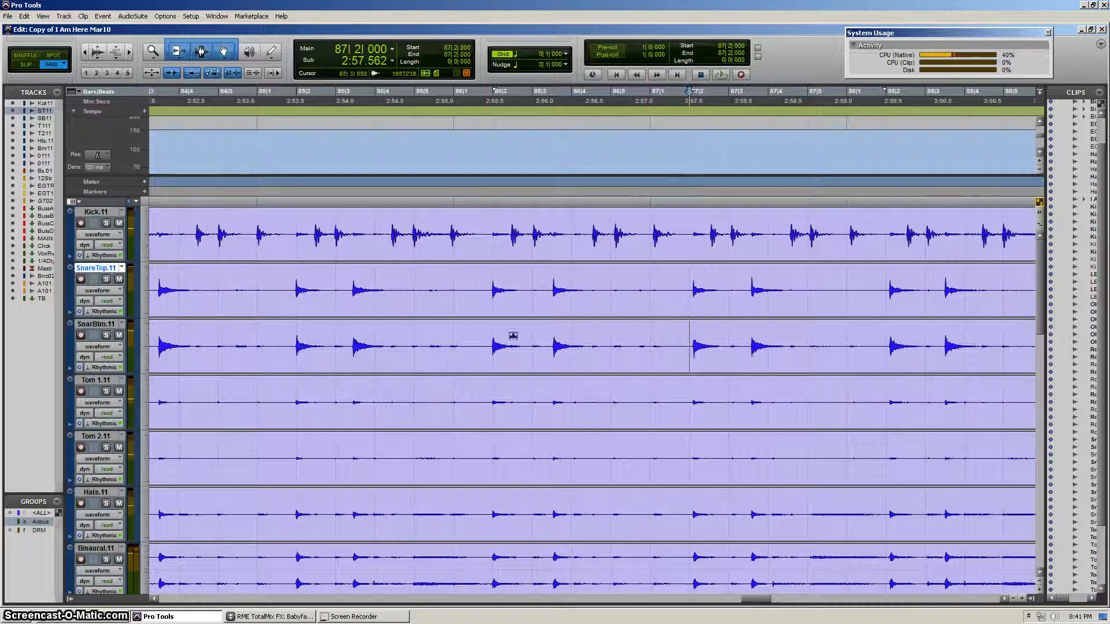
pyautogui.click(493, 345)
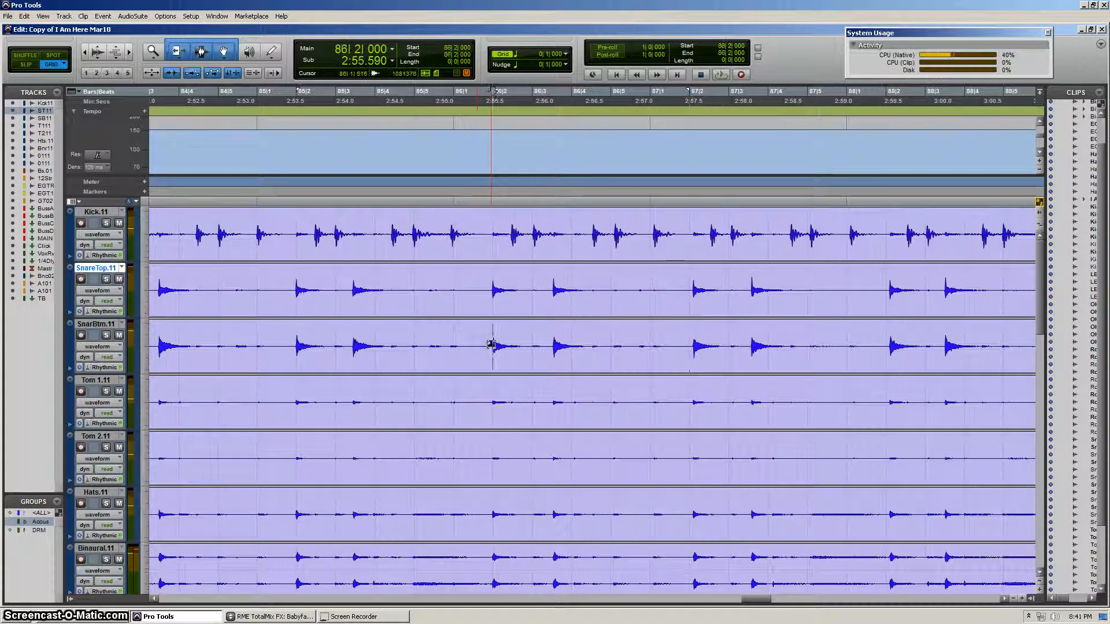
# Step: Identify the snare transient just before beat 2 of bar 86 as 86|2|000 in 5/4
pyautogui.click(448, 337)
pyautogui.press('Tab')
pyautogui.hotkey('ctrl', 'i')
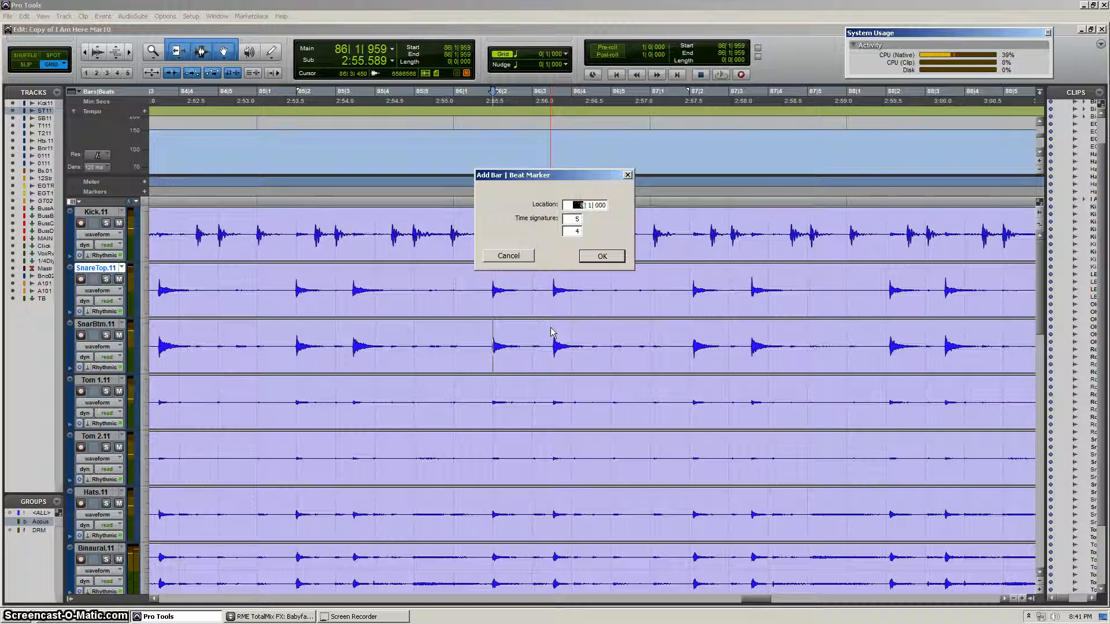
pyautogui.press('Return')
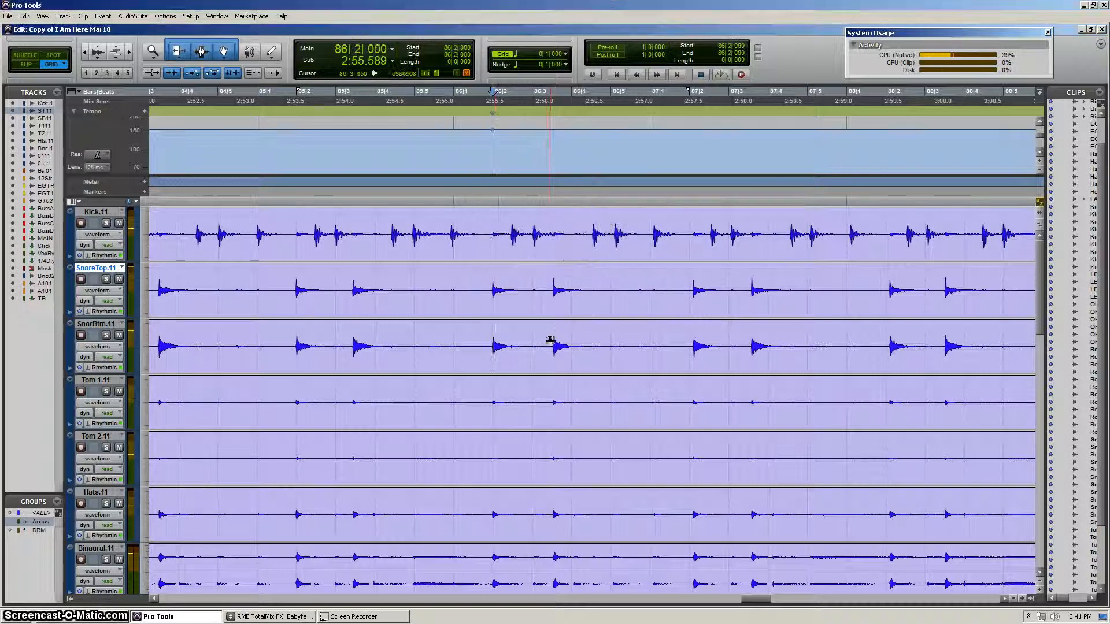
# Step: Identify the snare transient just after beat 2 of bar 87 as 87|2|000 in 5/4
pyautogui.click(686, 332)
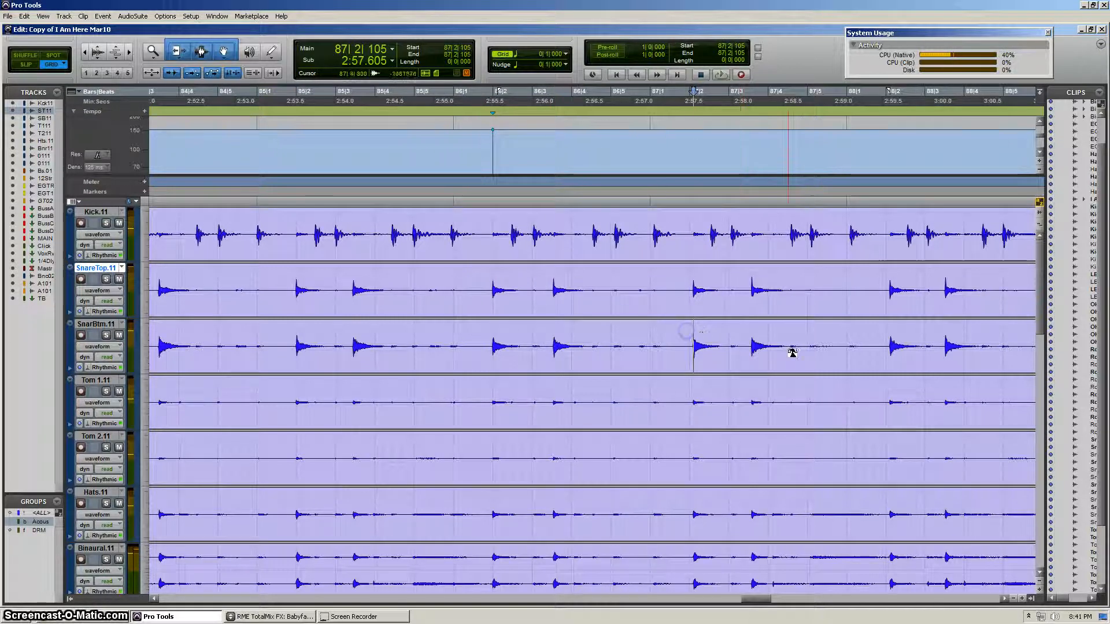
pyautogui.hotkey('ctrl', 'i')
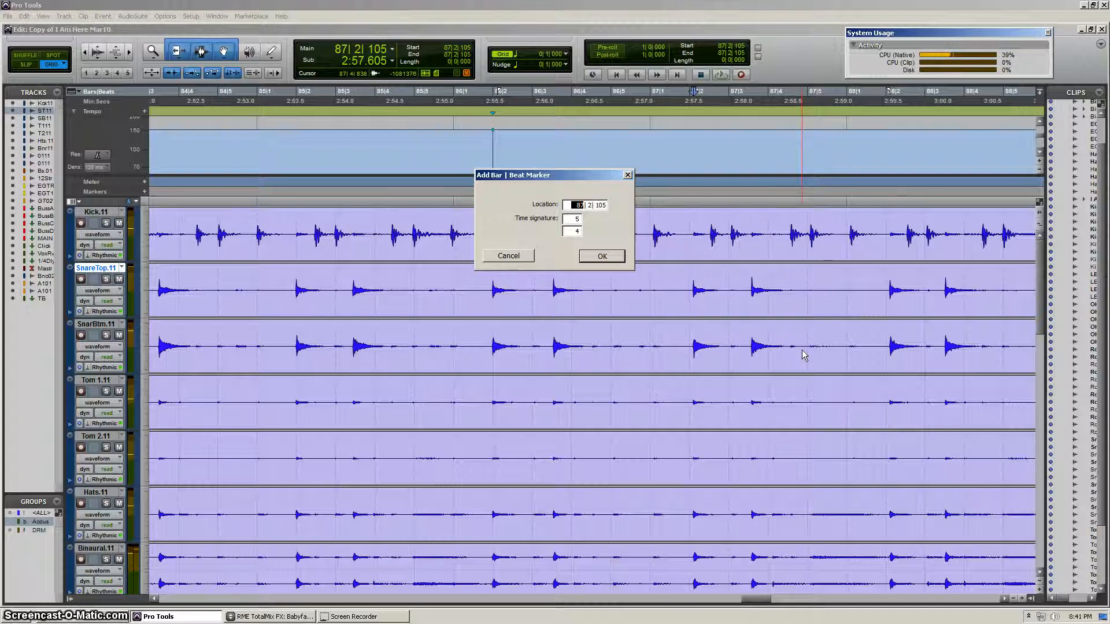
pyautogui.write('8')
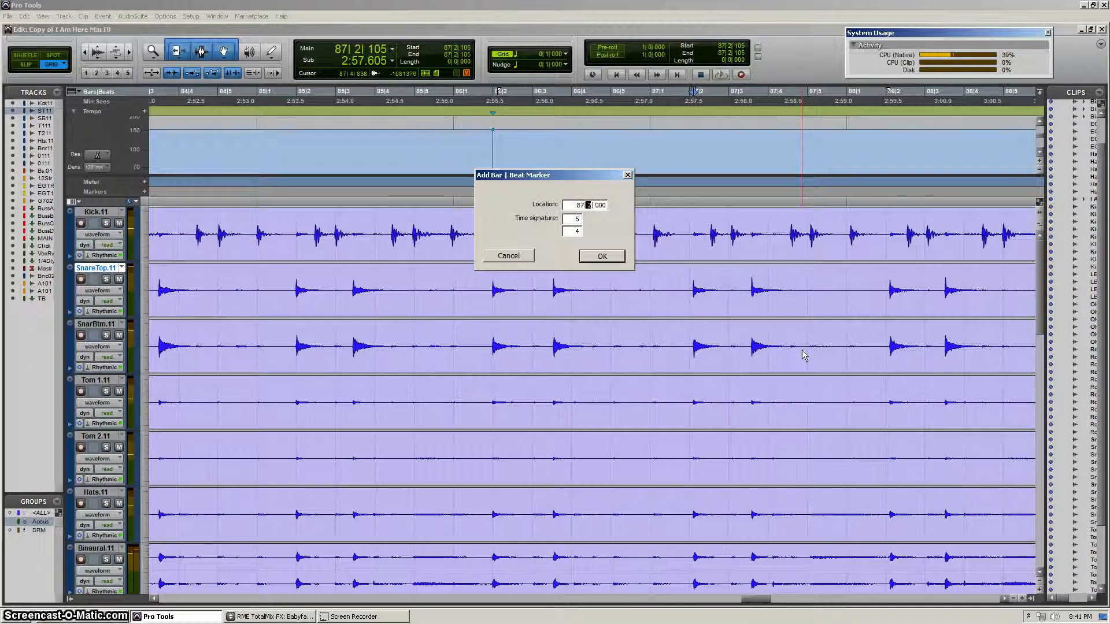
pyautogui.press('Return')
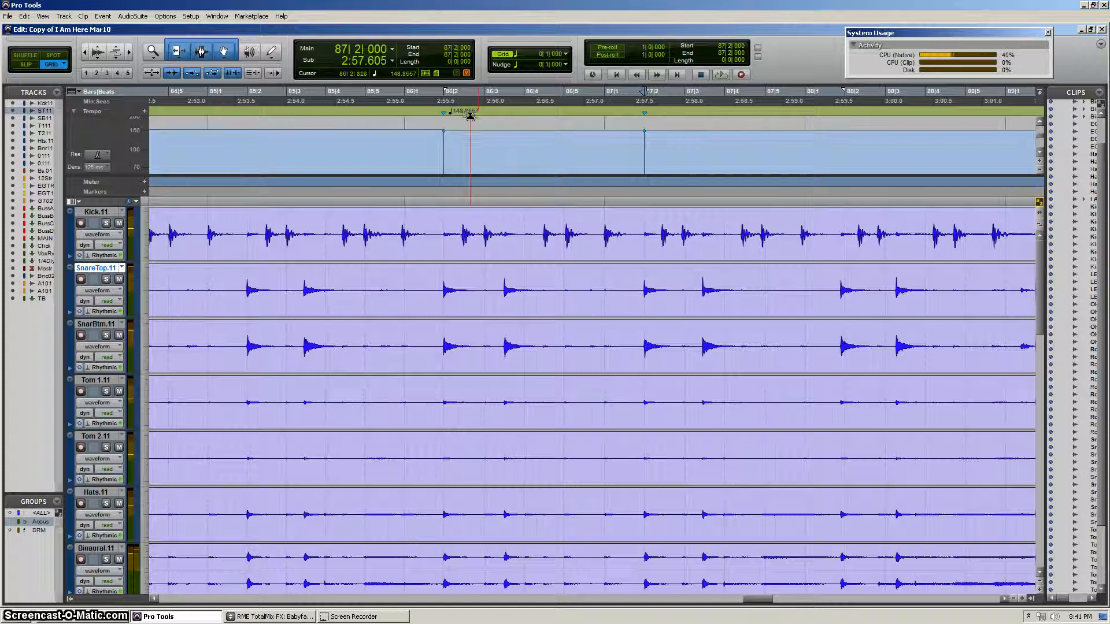
# Step: Identify the snare transient just before beat 2 of bar 88 as 88|2|000 in 5/4
pyautogui.hotkey('ctrl', '[')
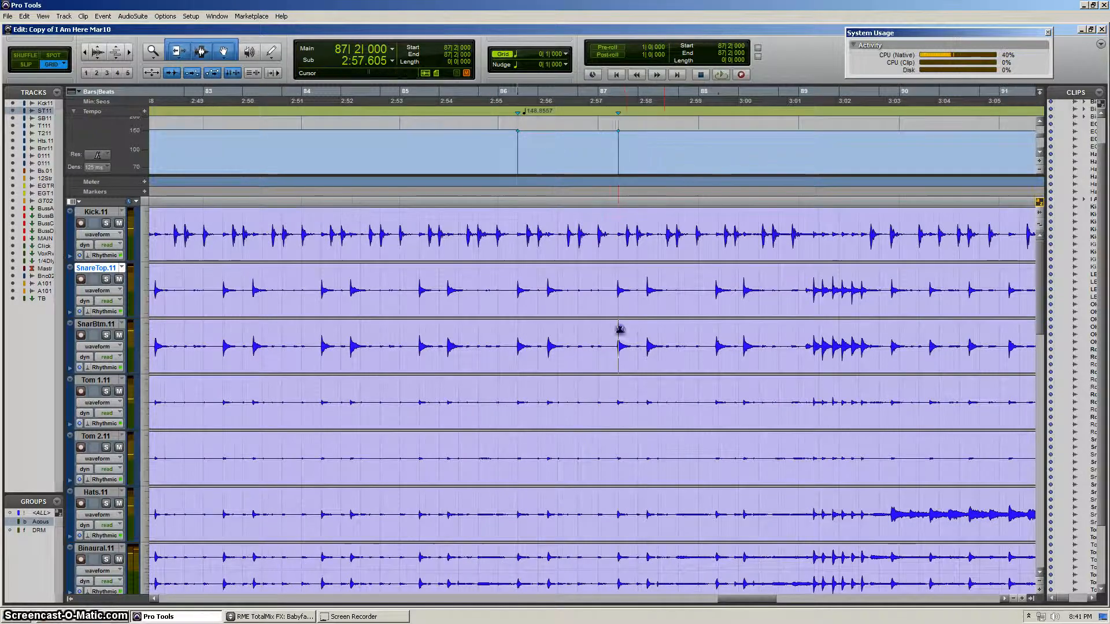
pyautogui.hotkey('ctrl', ']')
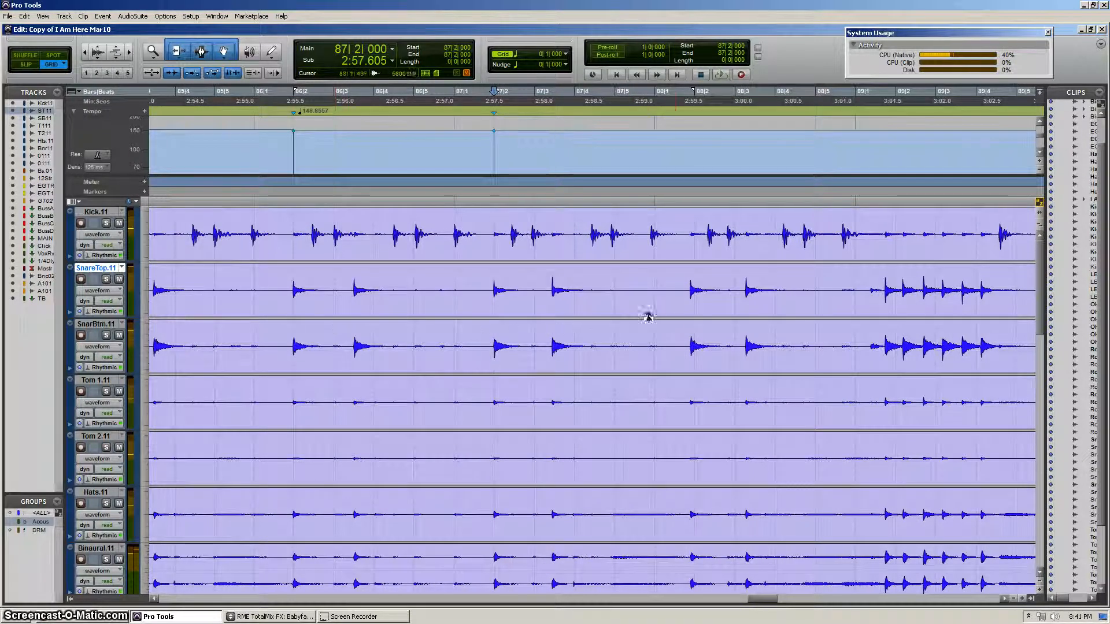
pyautogui.click(662, 332)
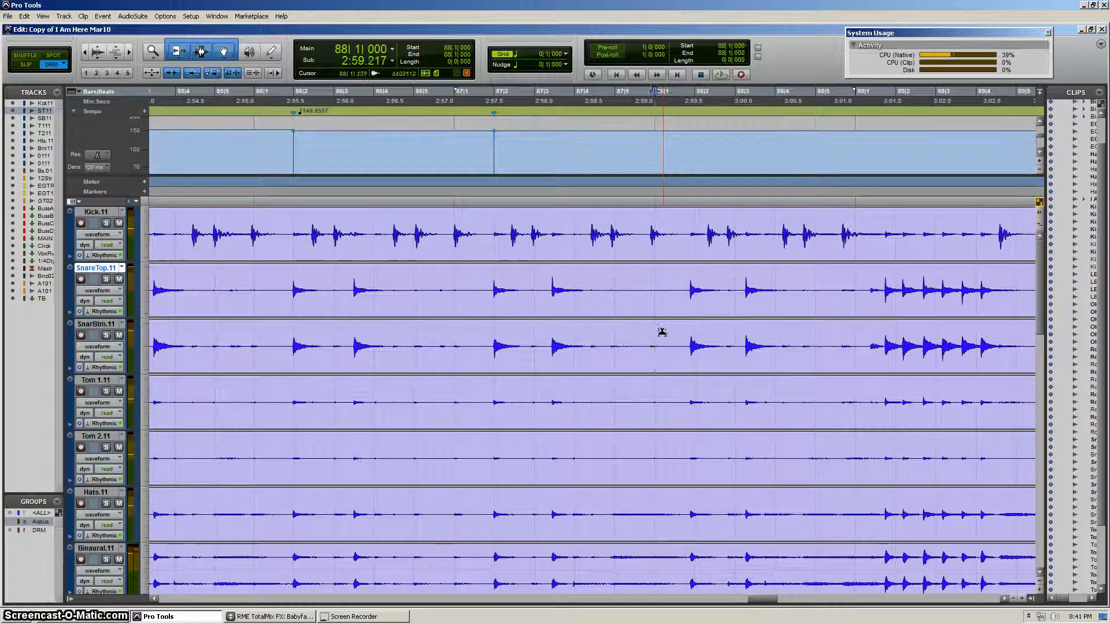
pyautogui.press('Tab')
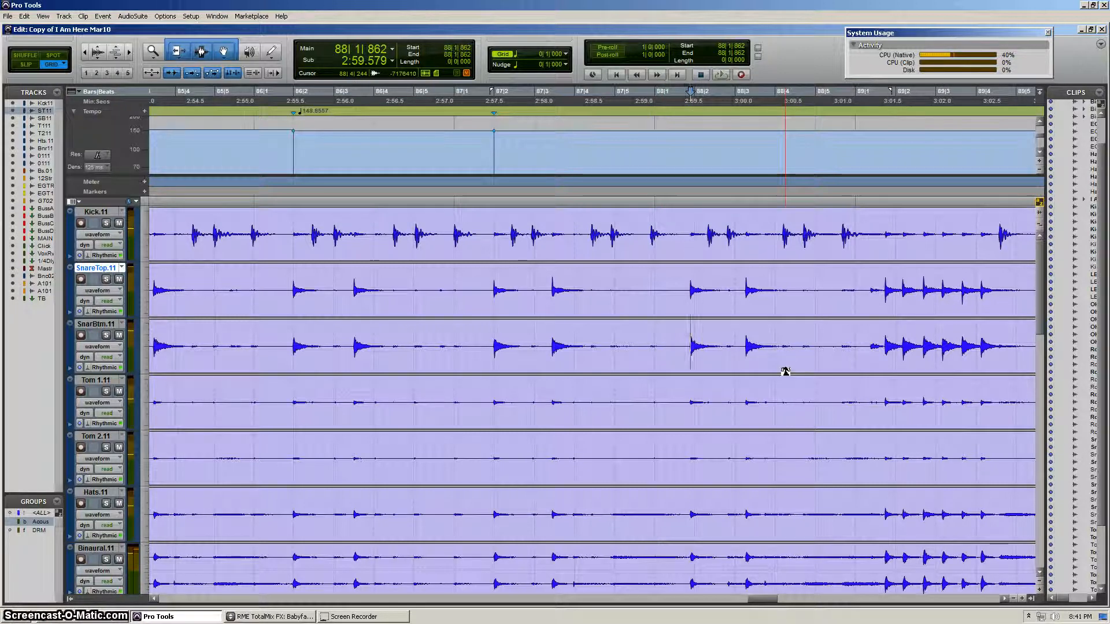
pyautogui.hotkey('ctrl', 'i')
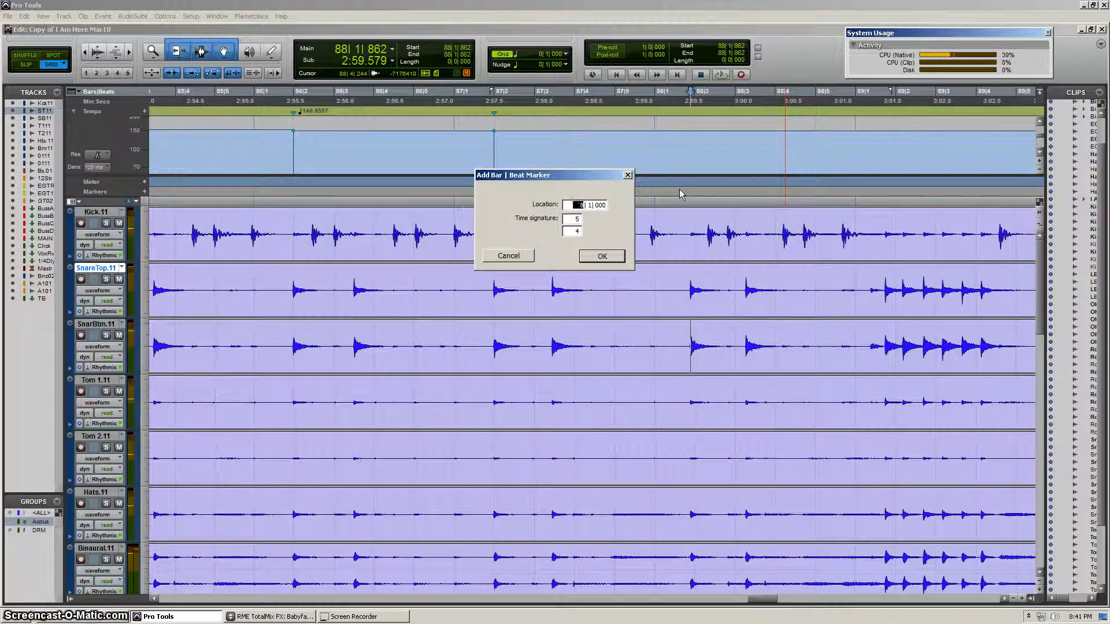
pyautogui.write('88.2.000')
pyautogui.press('Return')
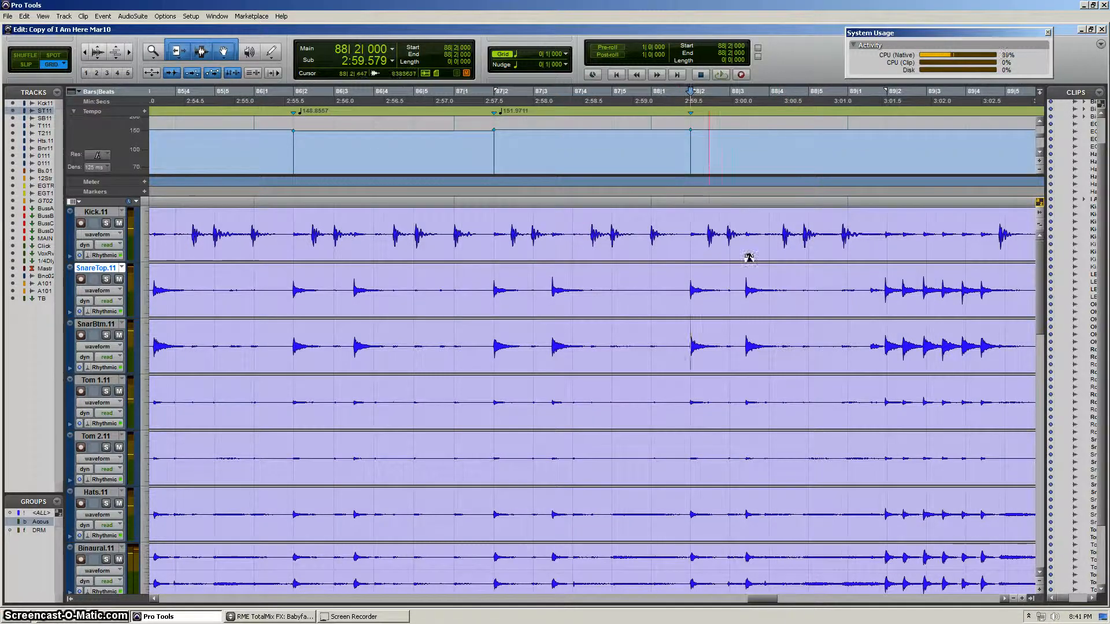
# Step: Play the drums from 87|4|000 into the bar 89 snare fill and compare the hits near 89|5|000 and 90|1|000 with the grid
pyautogui.press('r')
pyautogui.press('Left')
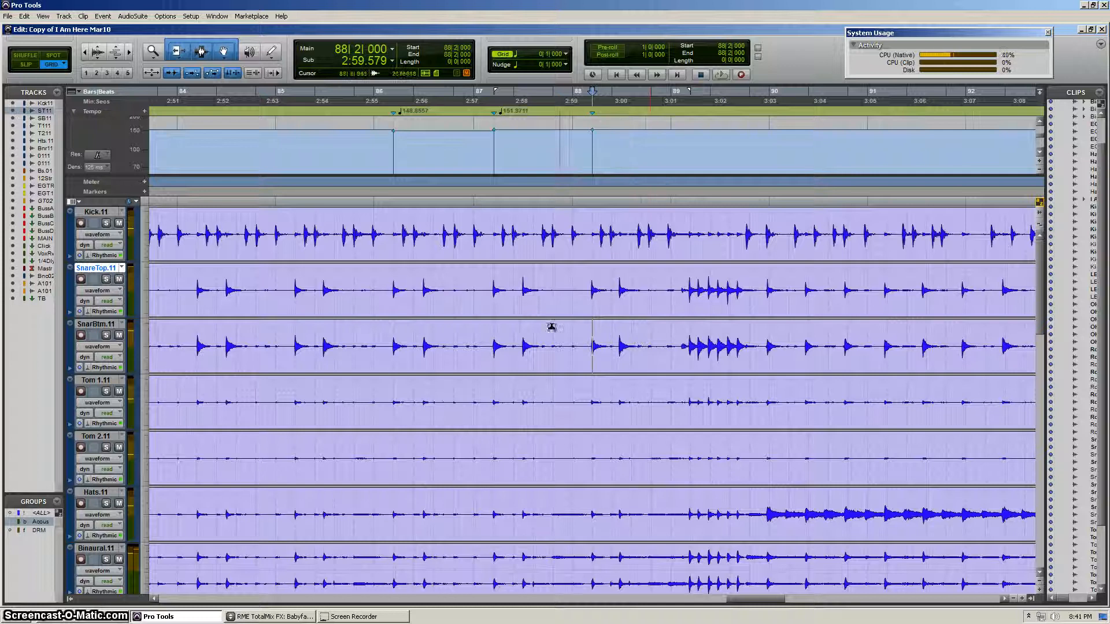
pyautogui.press('space')
pyautogui.press('t')
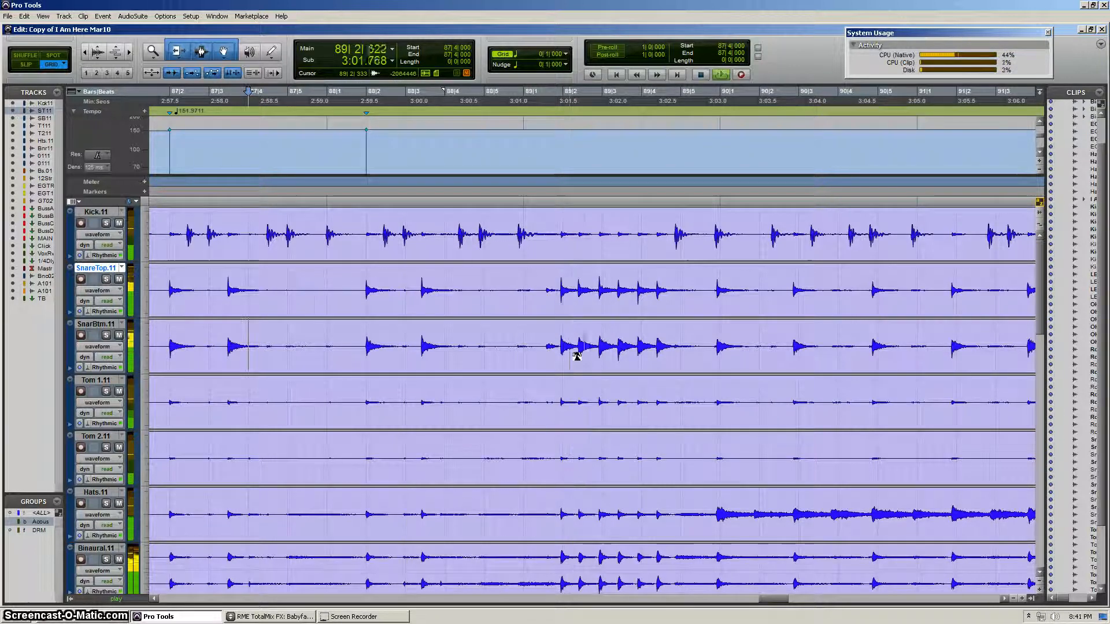
pyautogui.press('space')
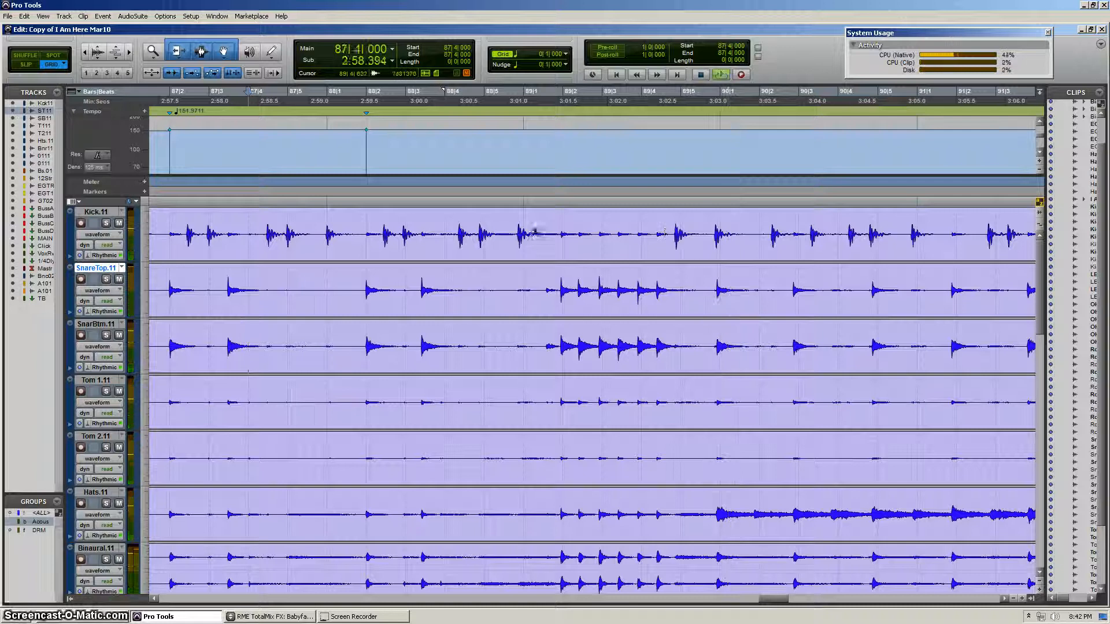
pyautogui.click(673, 226)
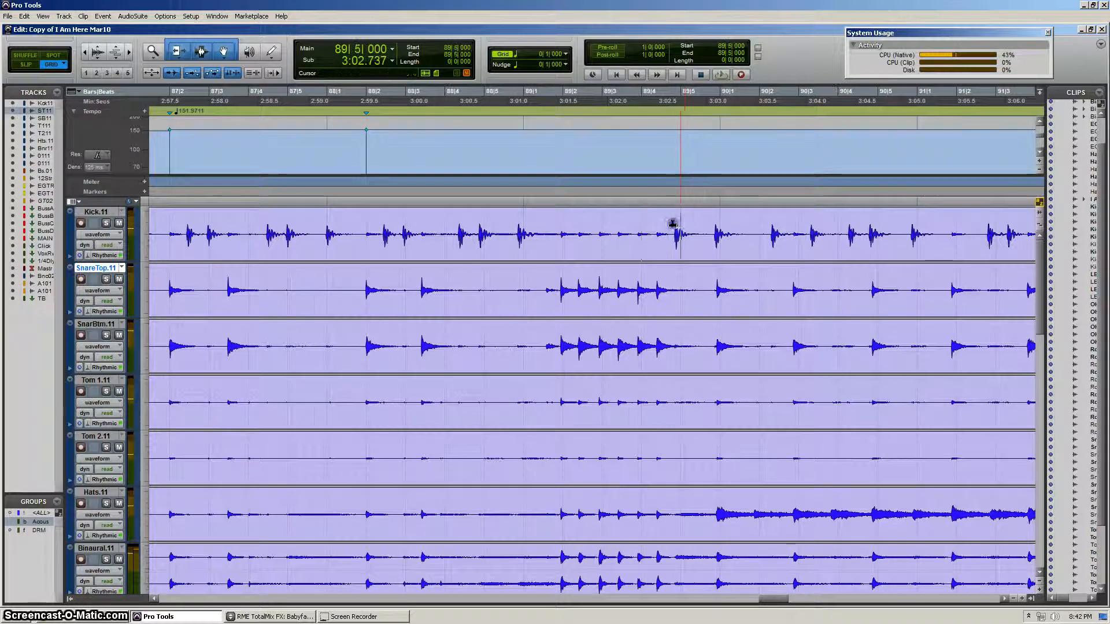
pyautogui.hscroll(1, 672, 238)
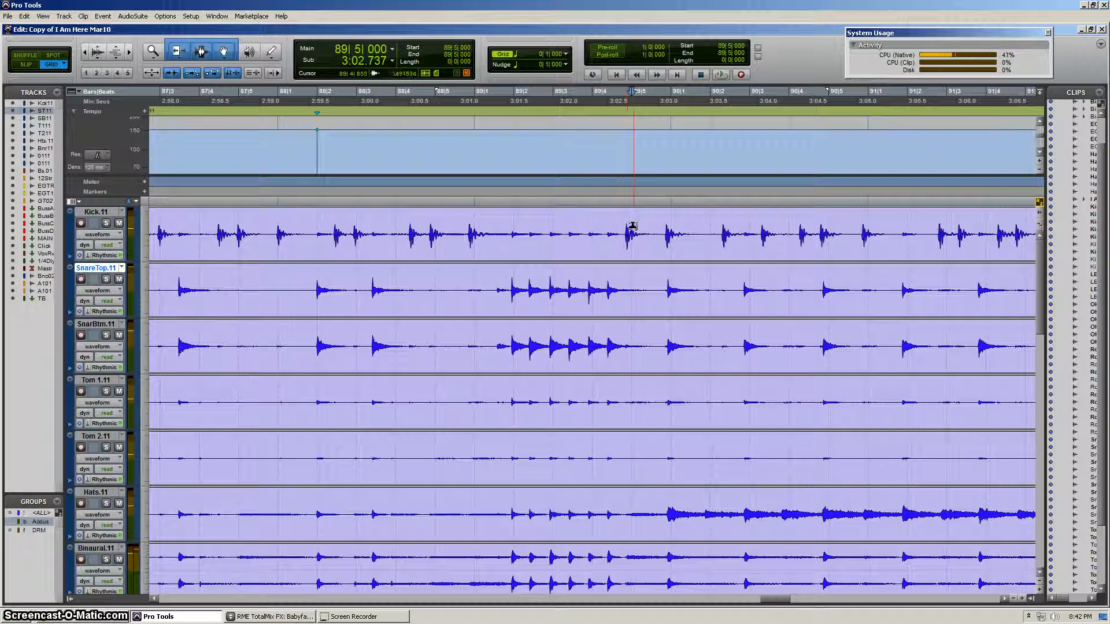
pyautogui.click(660, 346)
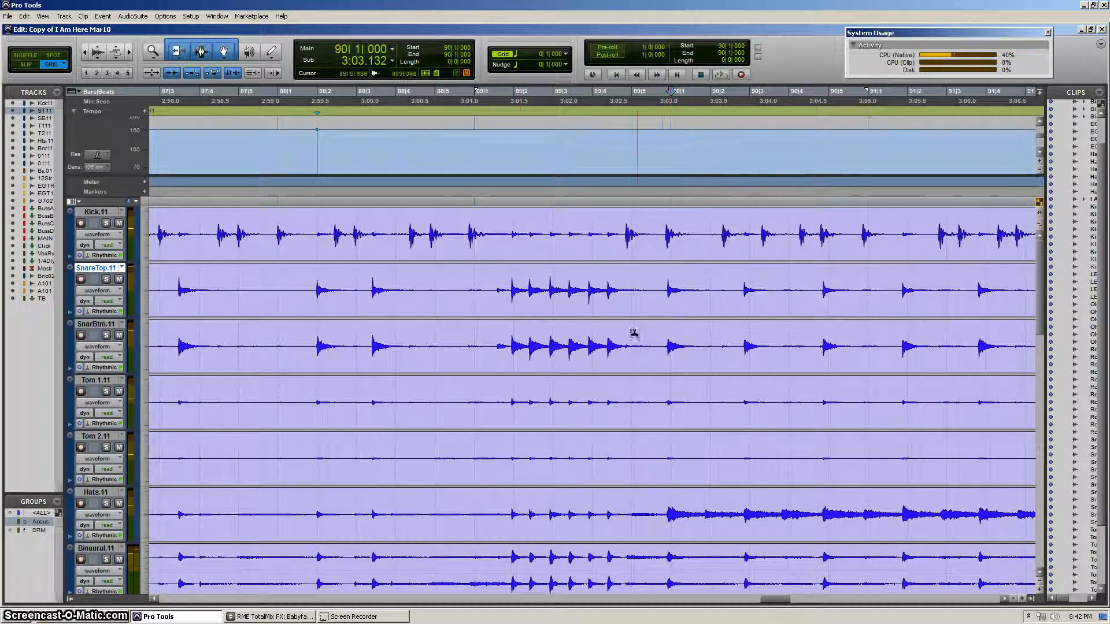
# Step: Identify the first snare transient of the fill, just before beat 2 of bar 89, as 89|2|000 in 5/4
pyautogui.click(506, 278)
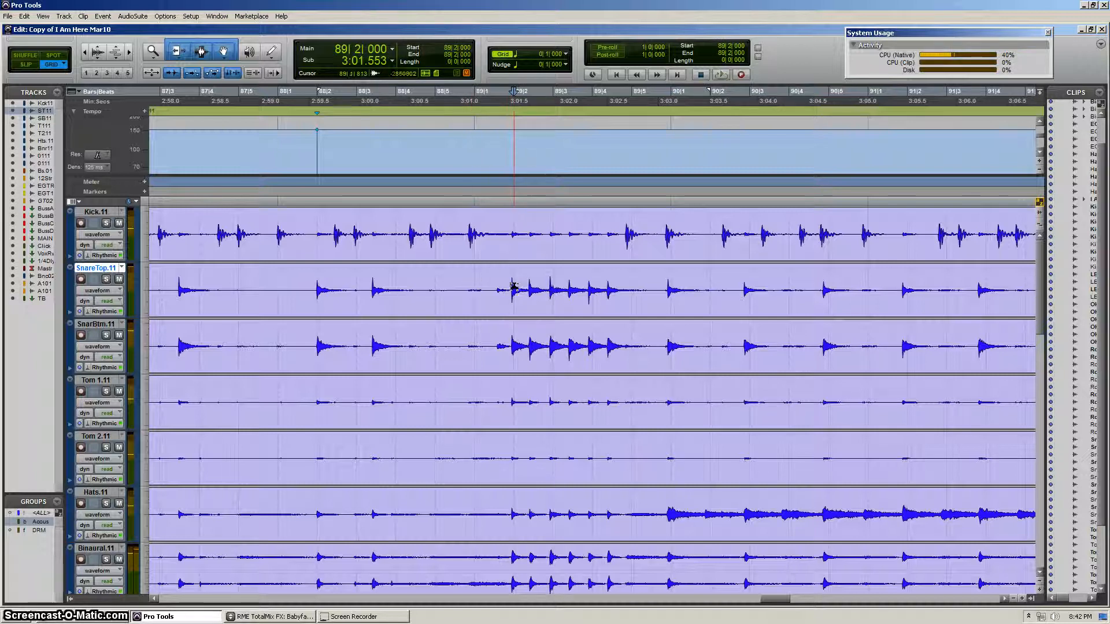
pyautogui.hotkey('ctrl', ']')
pyautogui.click(588, 288)
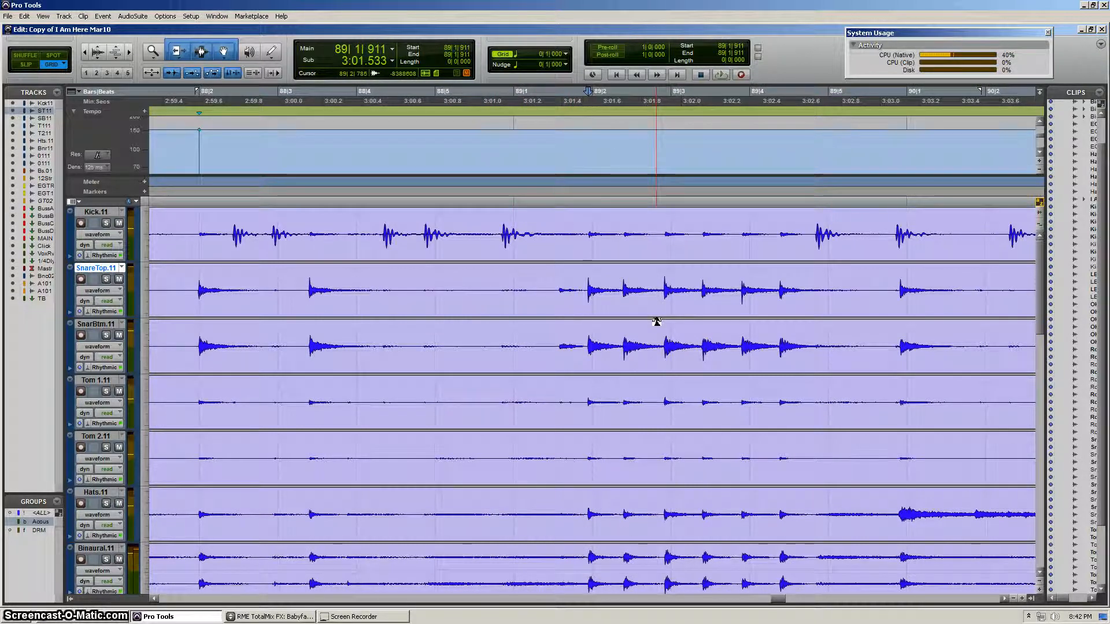
pyautogui.hotkey('ctrl', ']')
pyautogui.hotkey('ctrl', ']')
pyautogui.hotkey('ctrl', ']')
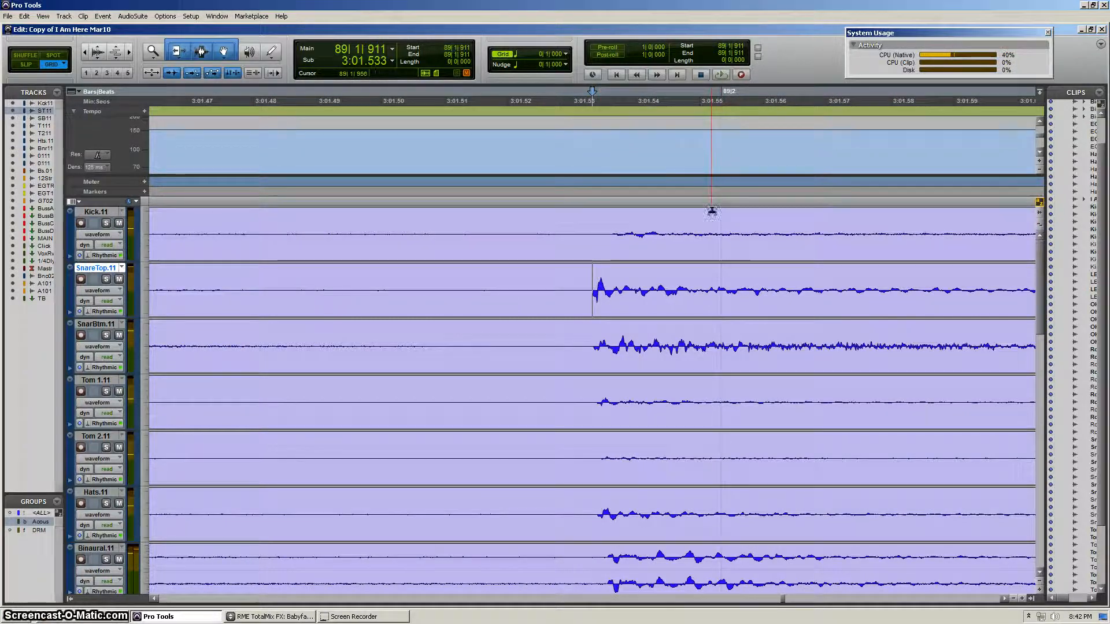
pyautogui.hotkey('ctrl', '[')
pyautogui.hotkey('ctrl', '[')
pyautogui.hotkey('ctrl', '[')
pyautogui.hotkey('ctrl', '[')
pyautogui.hotkey('ctrl', '[')
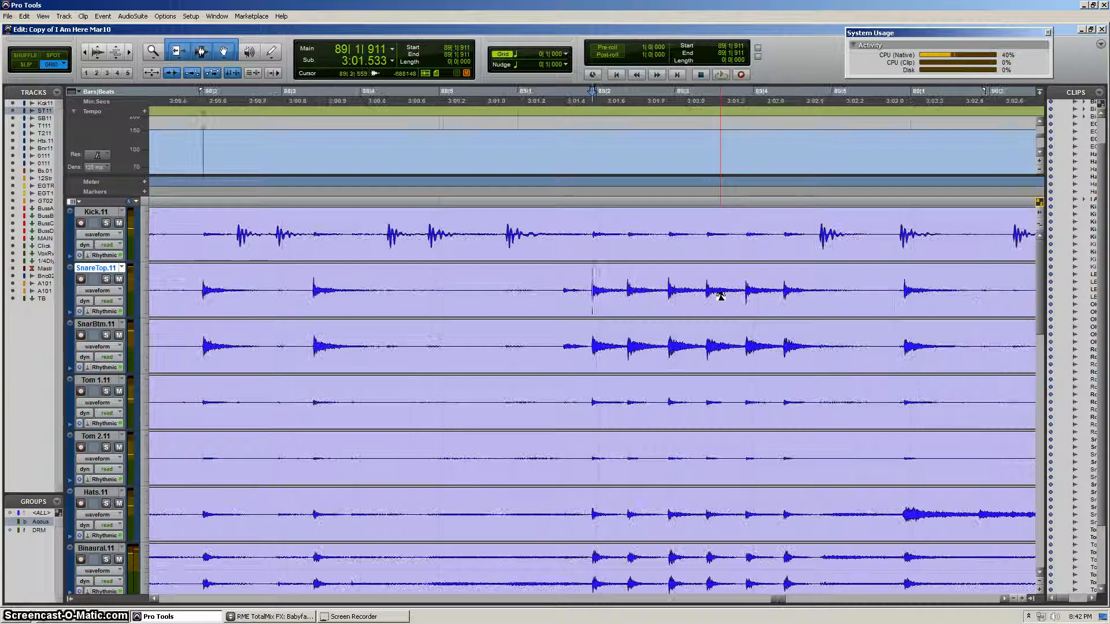
pyautogui.hotkey('ctrl', 'i')
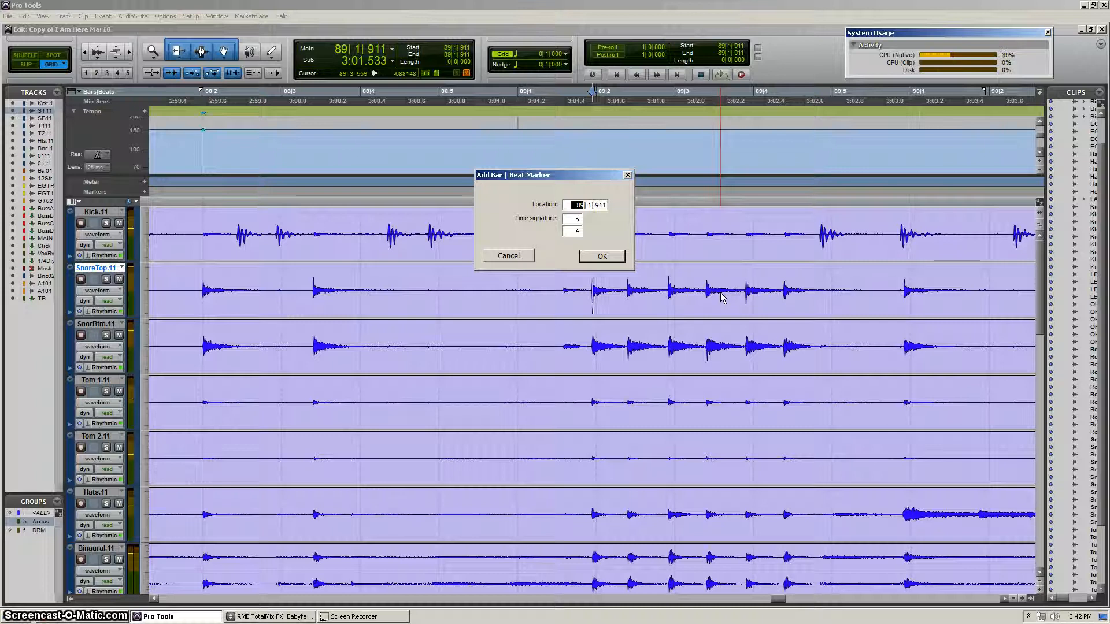
pyautogui.write('2')
pyautogui.press('Return')
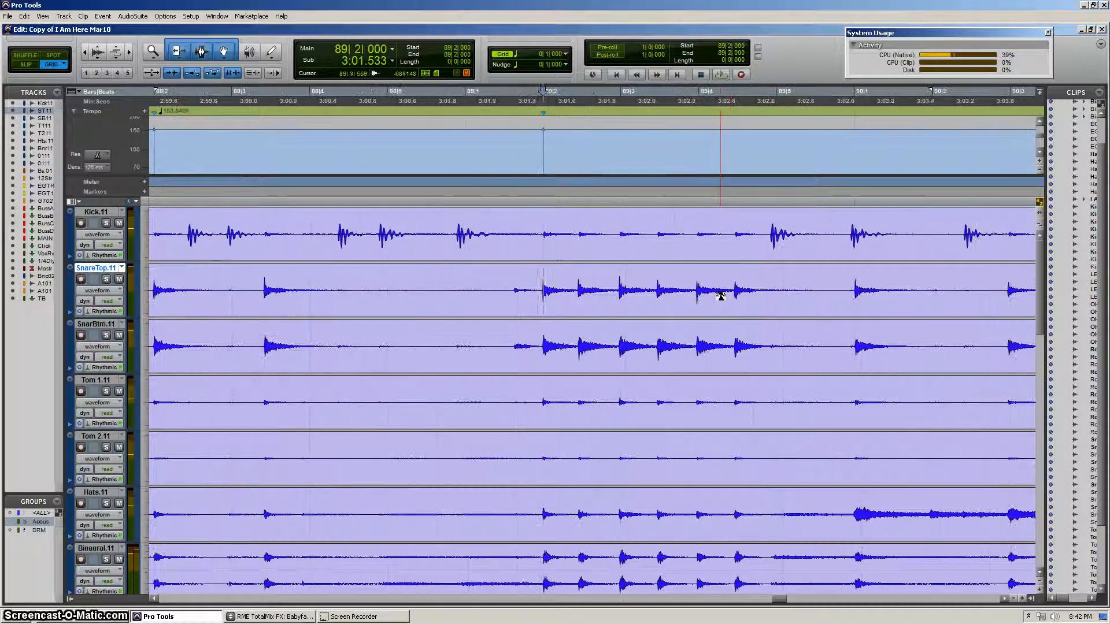
# Step: Identify the snare transient just after the downbeat of bar 90 as 90|1|000 in 5/4
pyautogui.click(805, 286)
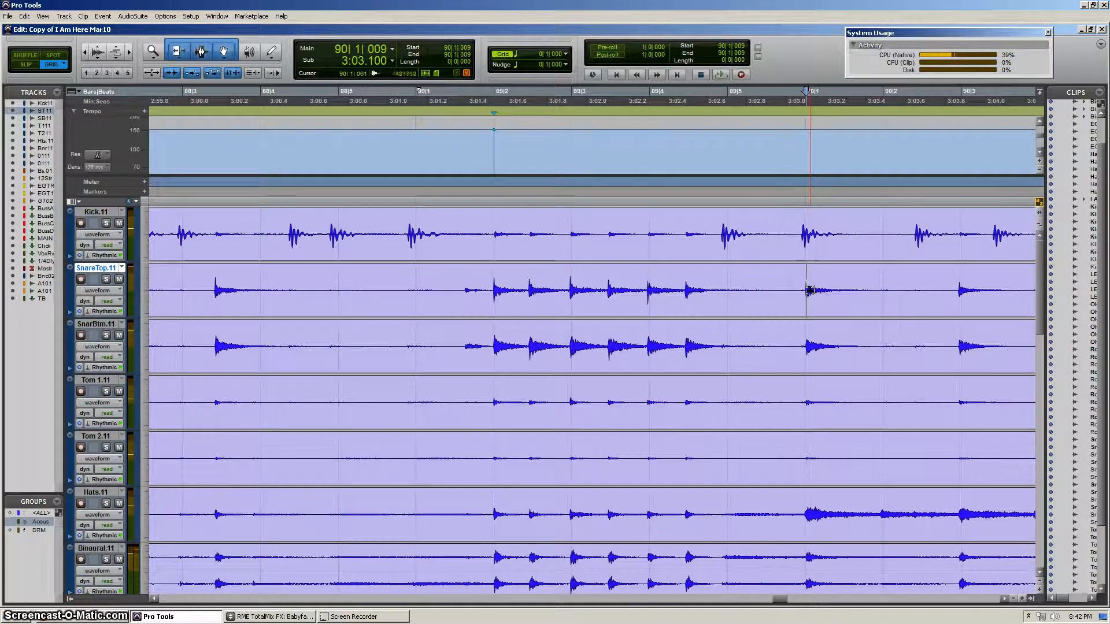
pyautogui.hotkey('ctrl', ']')
pyautogui.hotkey('ctrl', ']')
pyautogui.hotkey('ctrl', ']')
pyautogui.hotkey('ctrl', ']')
pyautogui.hotkey('ctrl', ']')
pyautogui.click(582, 284)
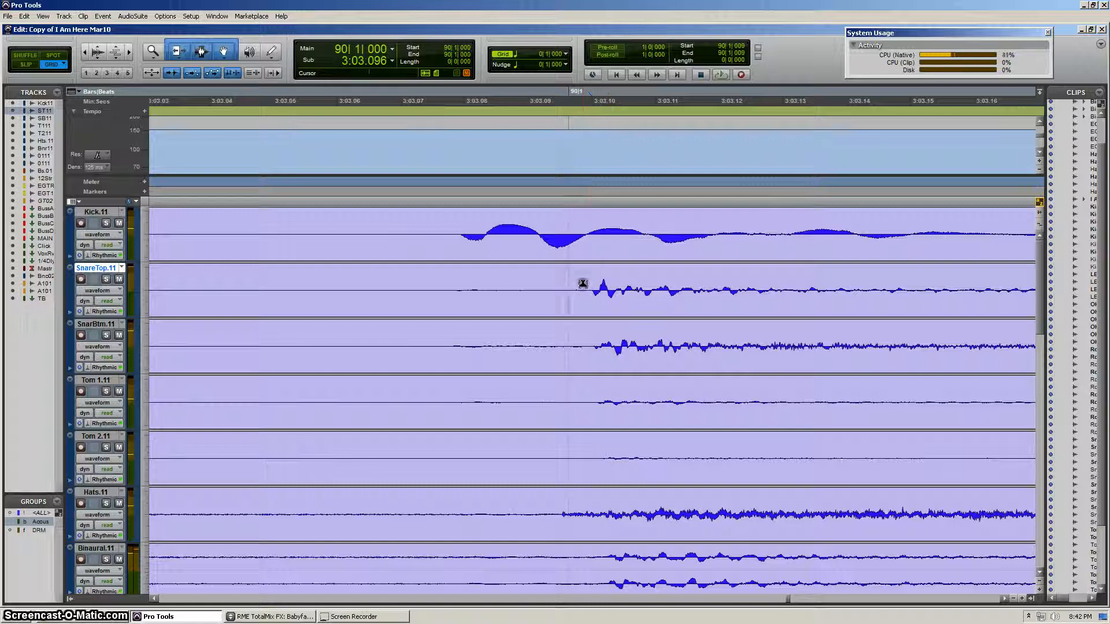
pyautogui.hotkey('ctrl', '[')
pyautogui.hotkey('ctrl', '[')
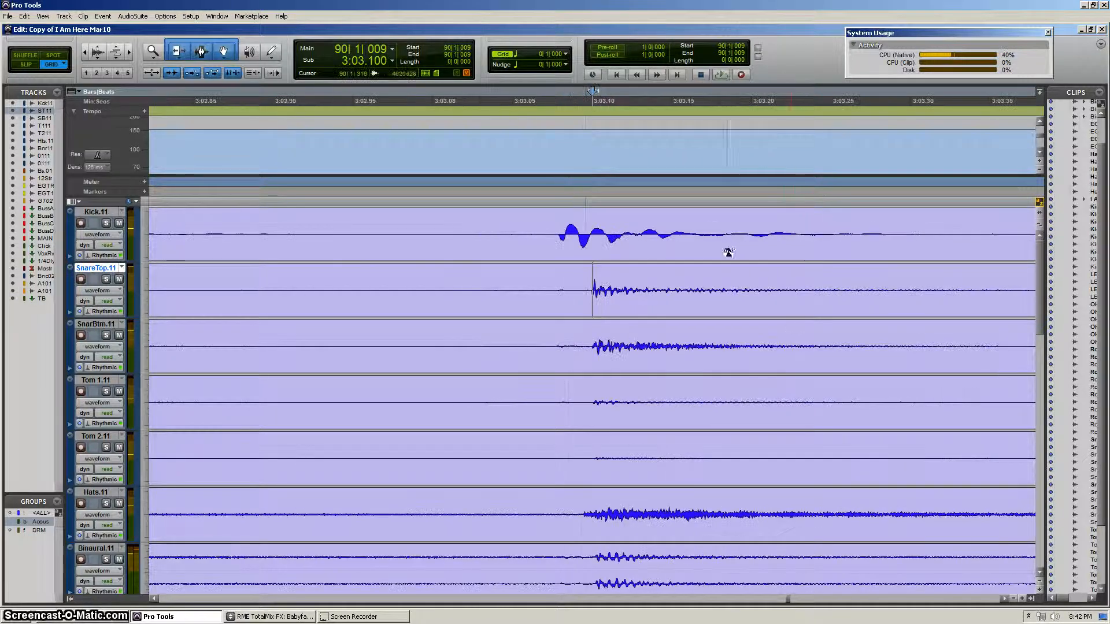
pyautogui.hotkey('ctrl', 'i')
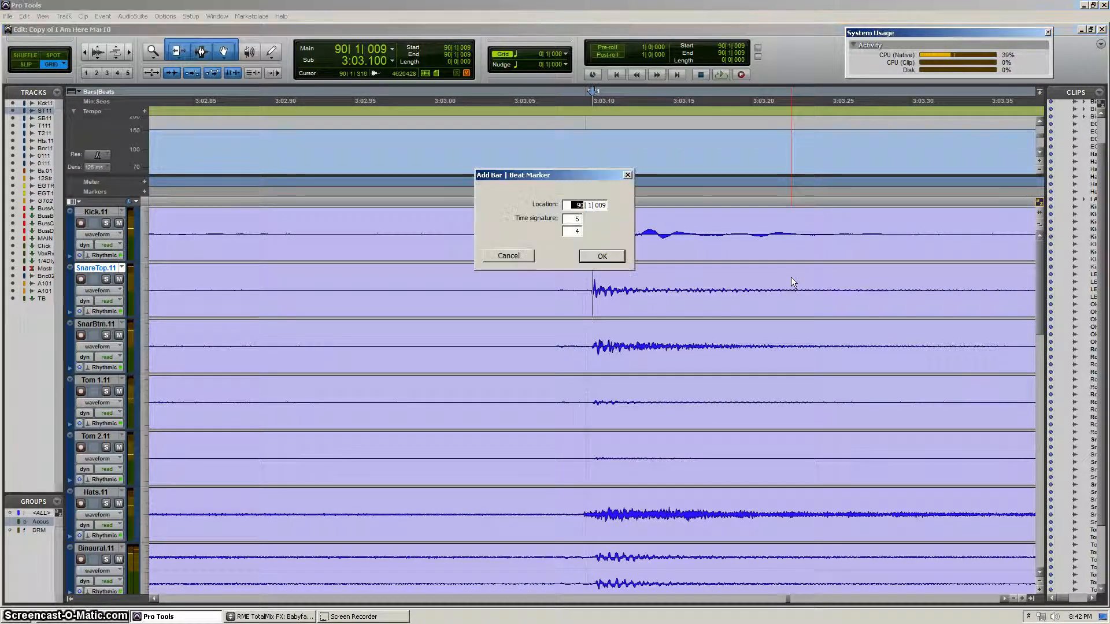
pyautogui.press('.')
pyautogui.press('.')
pyautogui.write('0')
pyautogui.press('Return')
# Step: Identify the snare transient just before beat 3 of bar 90 as 90|3|000 in 5/4
pyautogui.hotkey('ctrl', '[')
pyautogui.hotkey('ctrl', '[')
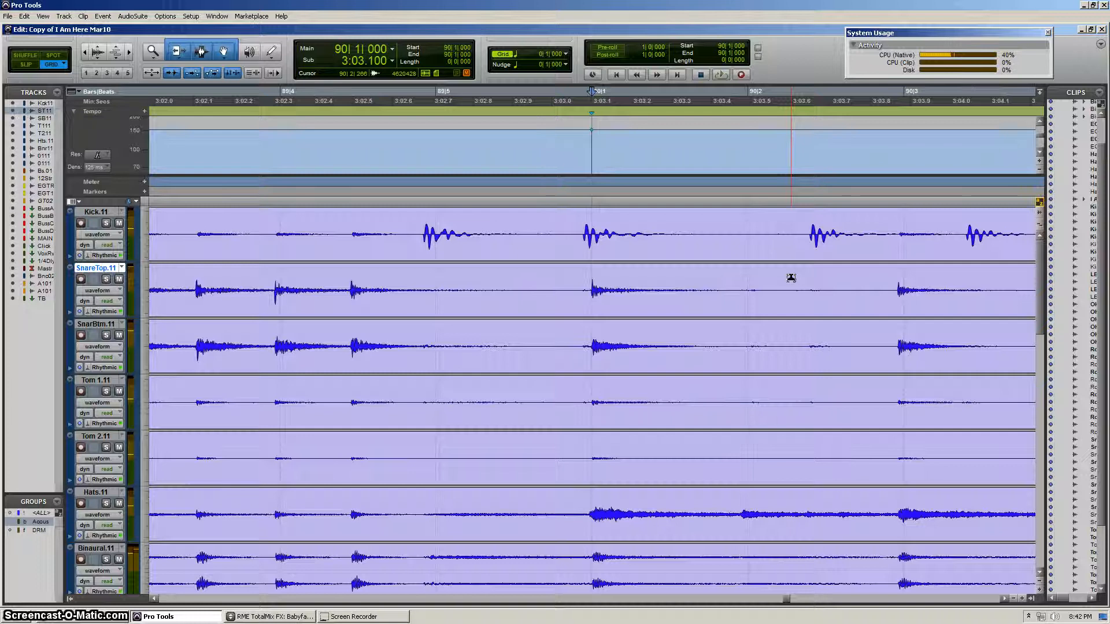
pyautogui.hotkey('ctrl', '[')
pyautogui.hotkey('ctrl', '[')
pyautogui.hotkey('ctrl', '[')
pyautogui.hotkey('ctrl', ']')
pyautogui.hotkey('ctrl', ']')
pyautogui.hscroll(1, 703, 310)
pyautogui.click(638, 288)
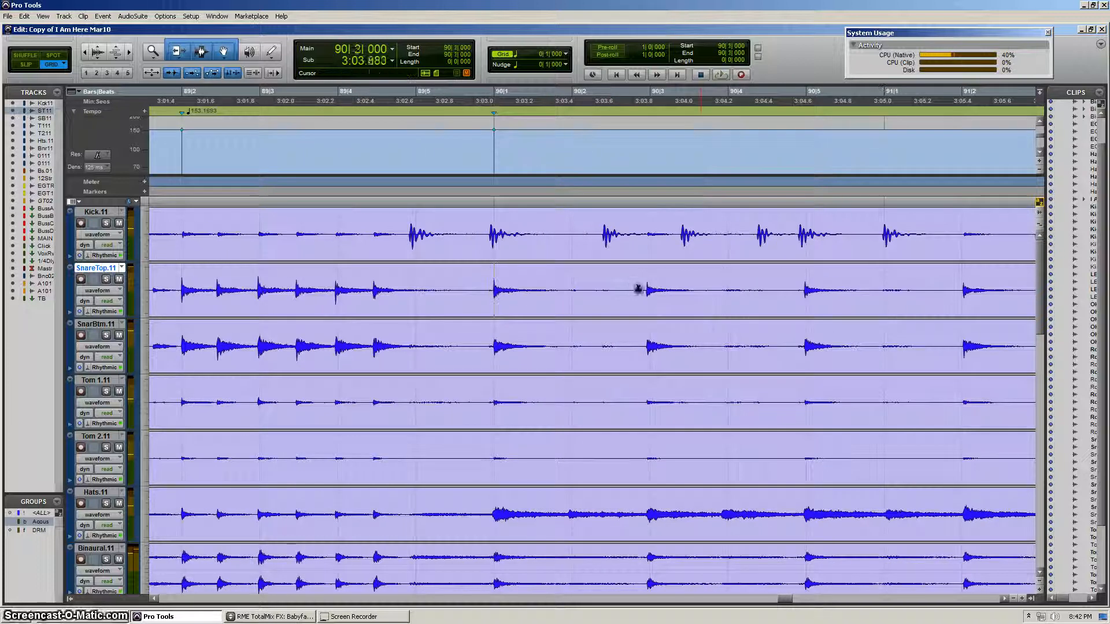
pyautogui.click(580, 277)
pyautogui.press('Tab')
pyautogui.press('Tab')
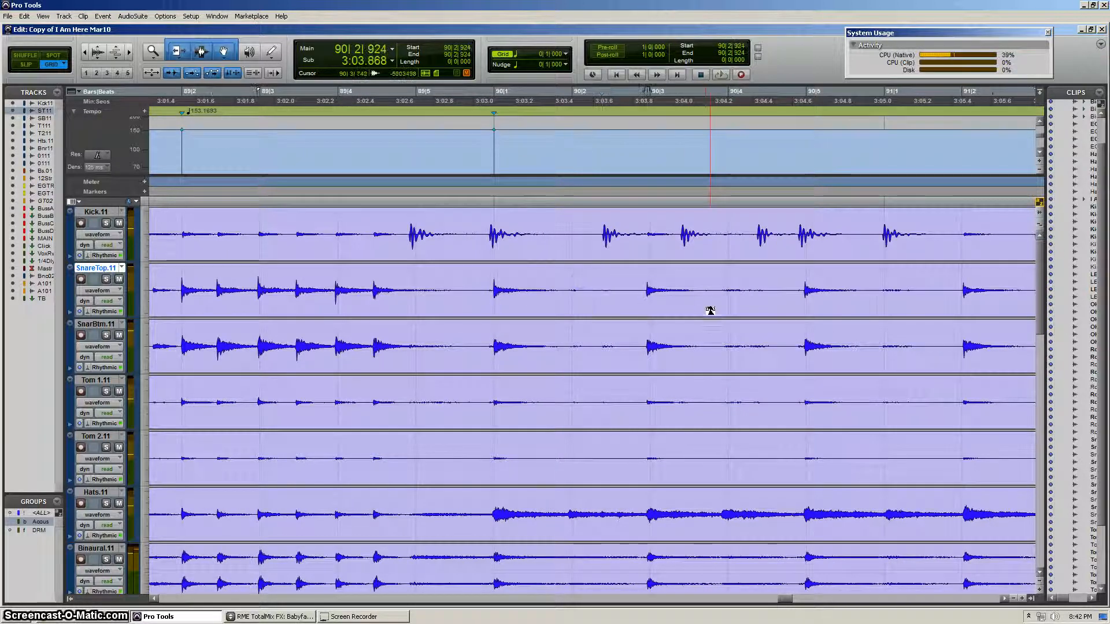
pyautogui.hotkey('ctrl', 'i')
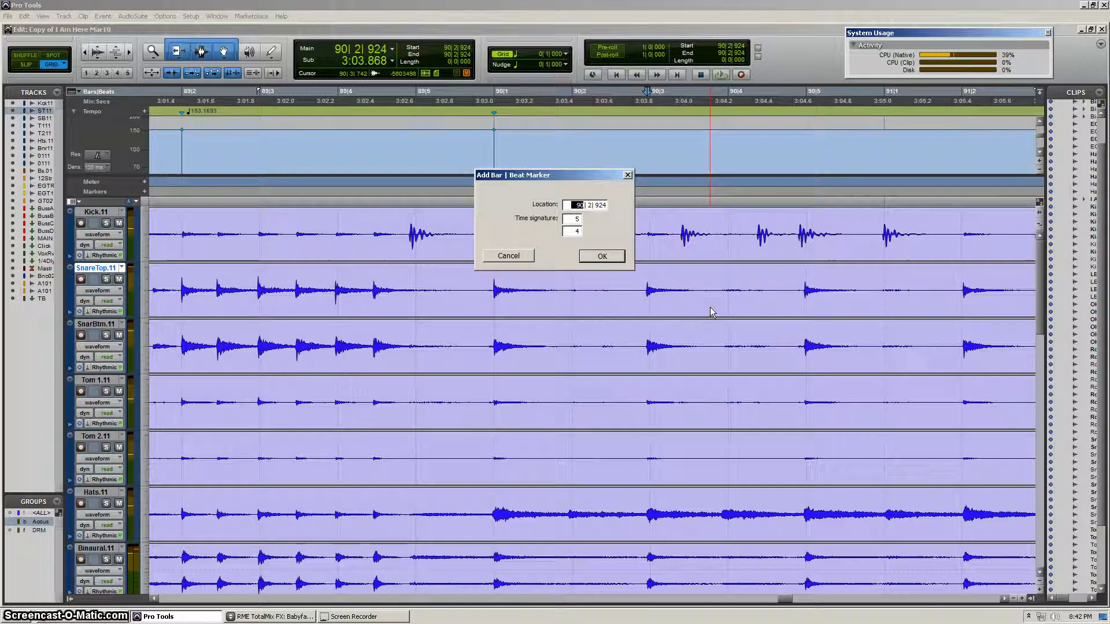
pyautogui.write('90')
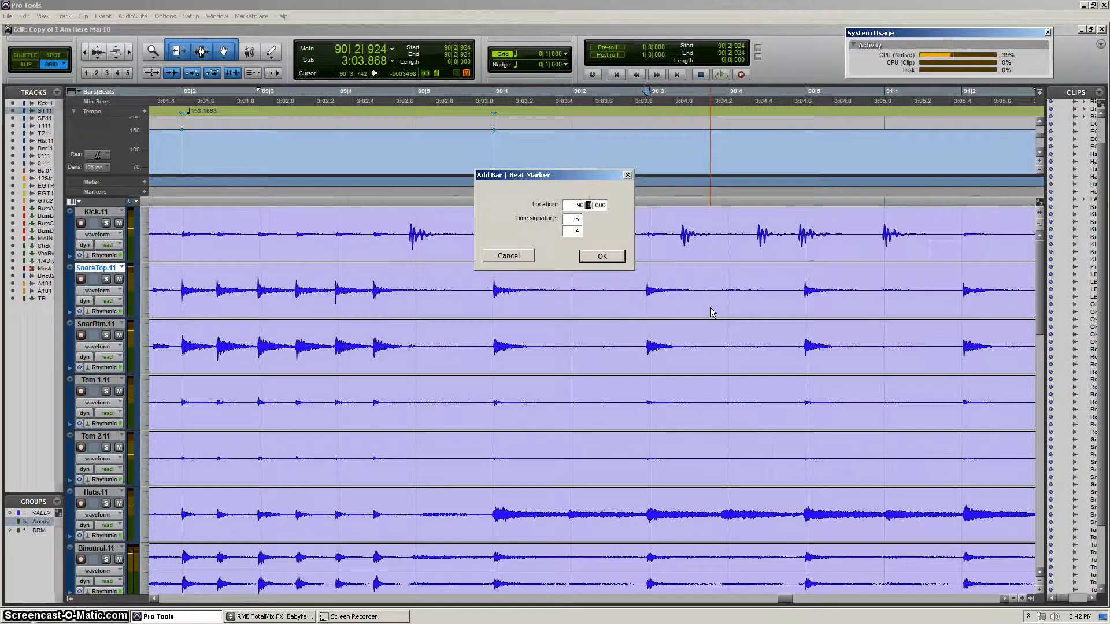
pyautogui.press('Return')
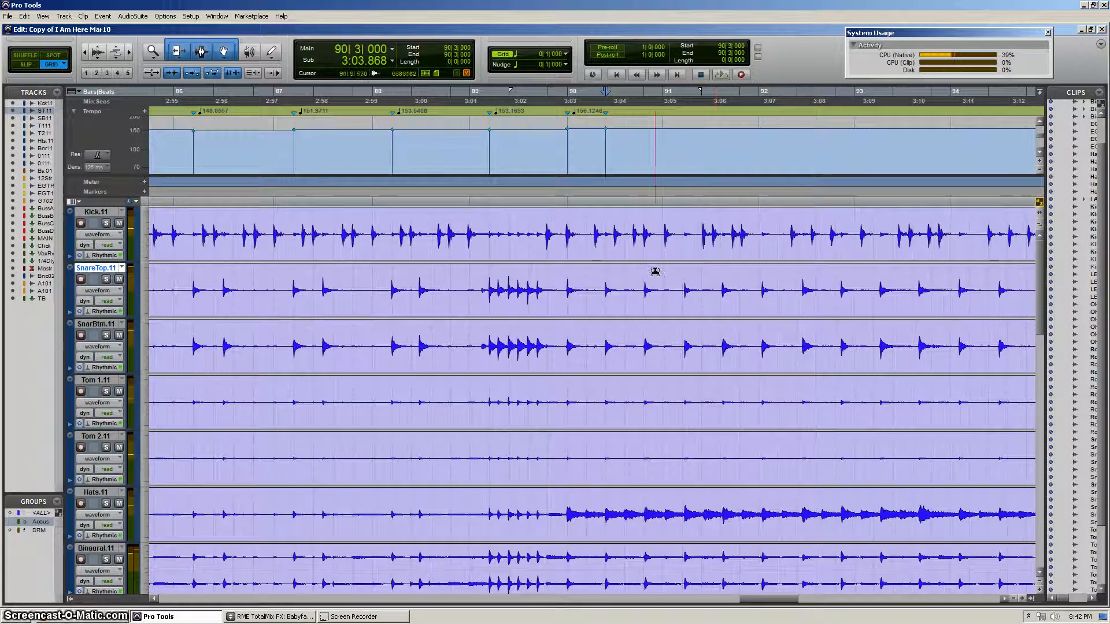
# Step: Identify the snare transient just after beat 5 of bar 90 as 90|5|000 in 5/4
pyautogui.hscroll(1, 648, 272)
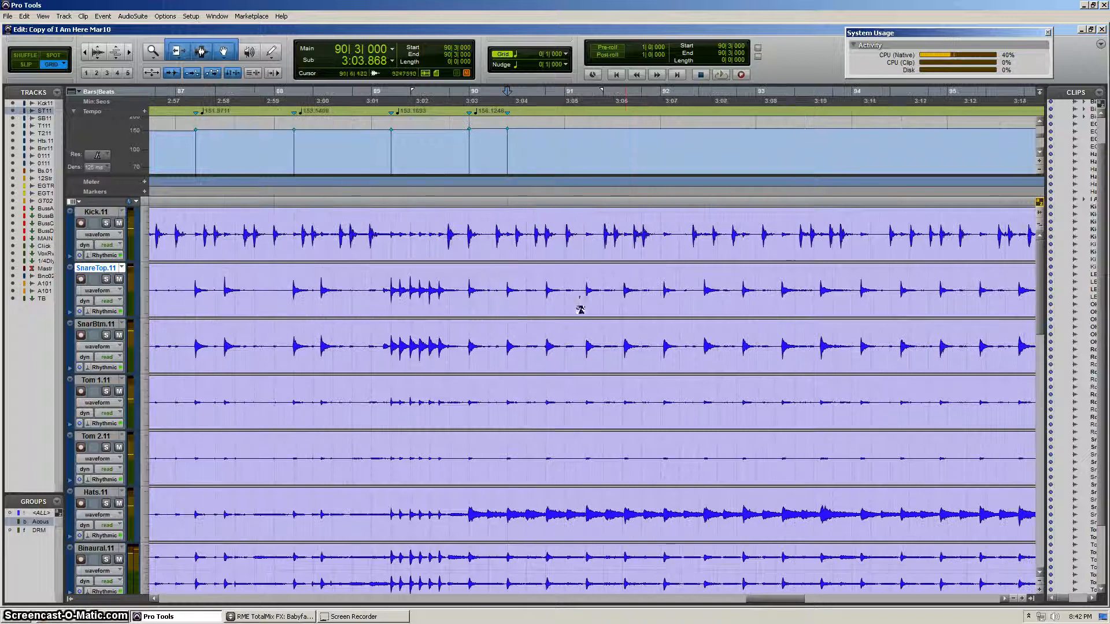
pyautogui.click(553, 285)
pyautogui.press('t')
pyautogui.press('t')
pyautogui.hscroll(1, 654, 311)
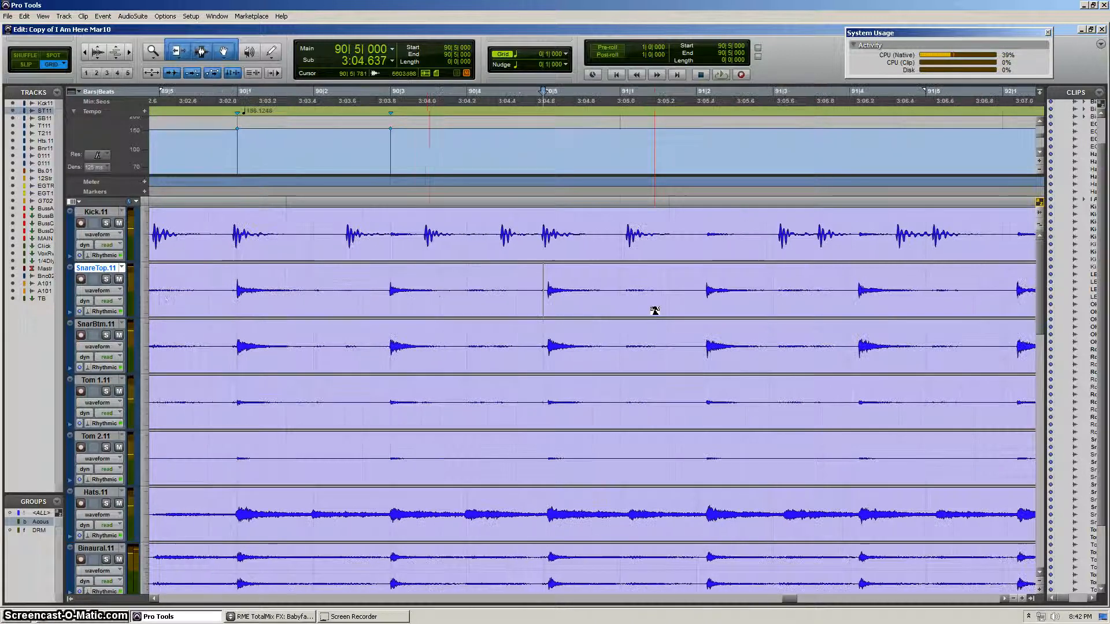
pyautogui.click(547, 283)
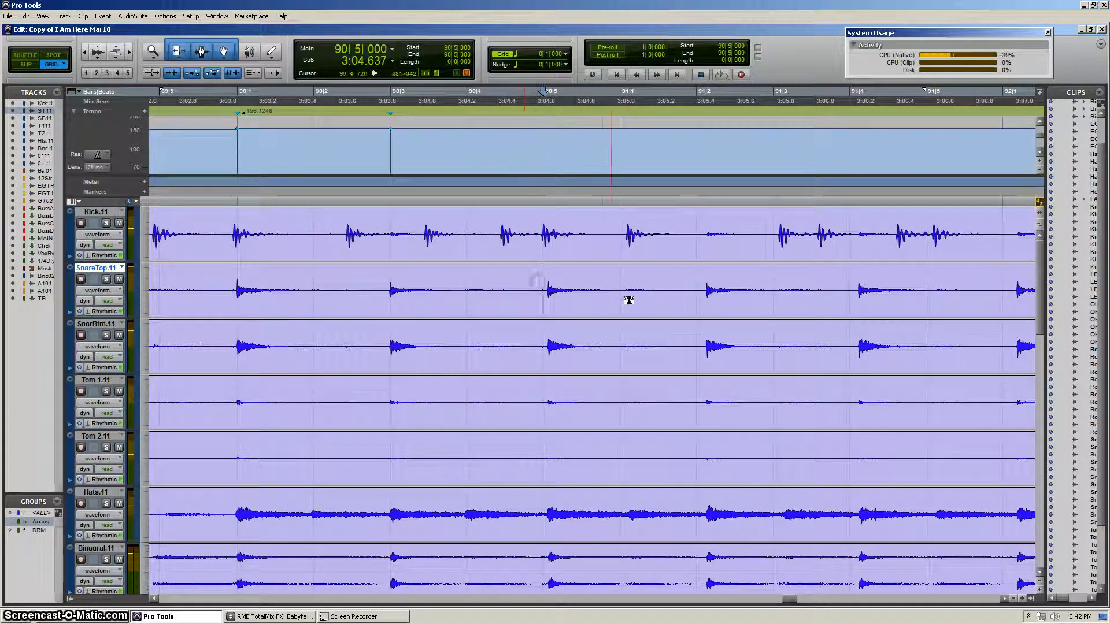
pyautogui.hotkey('ctrl', 'i')
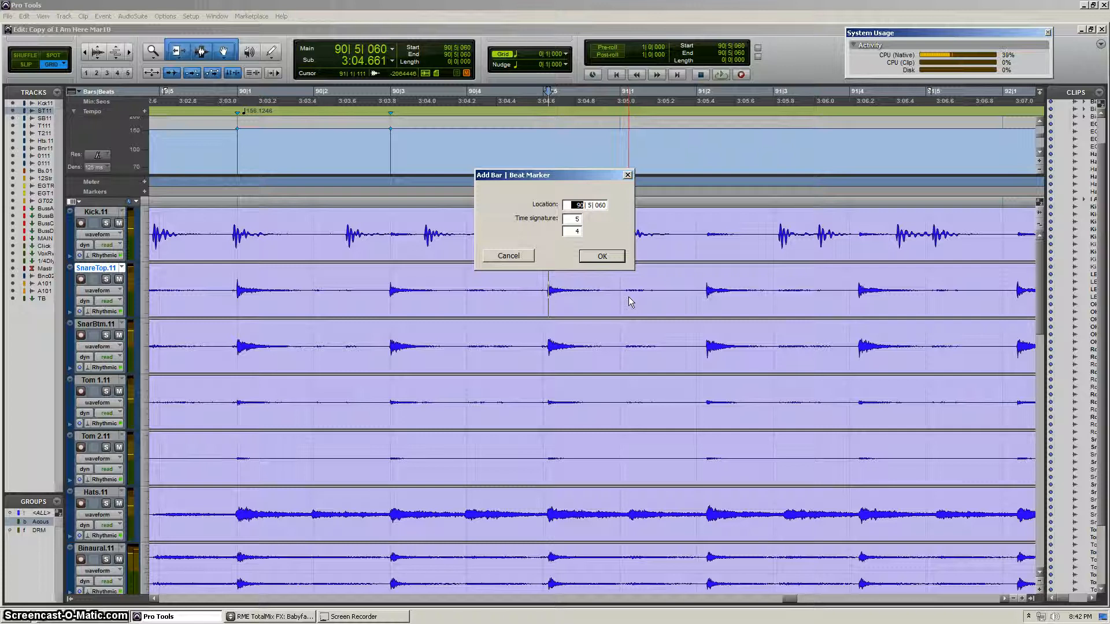
pyautogui.write('90.')
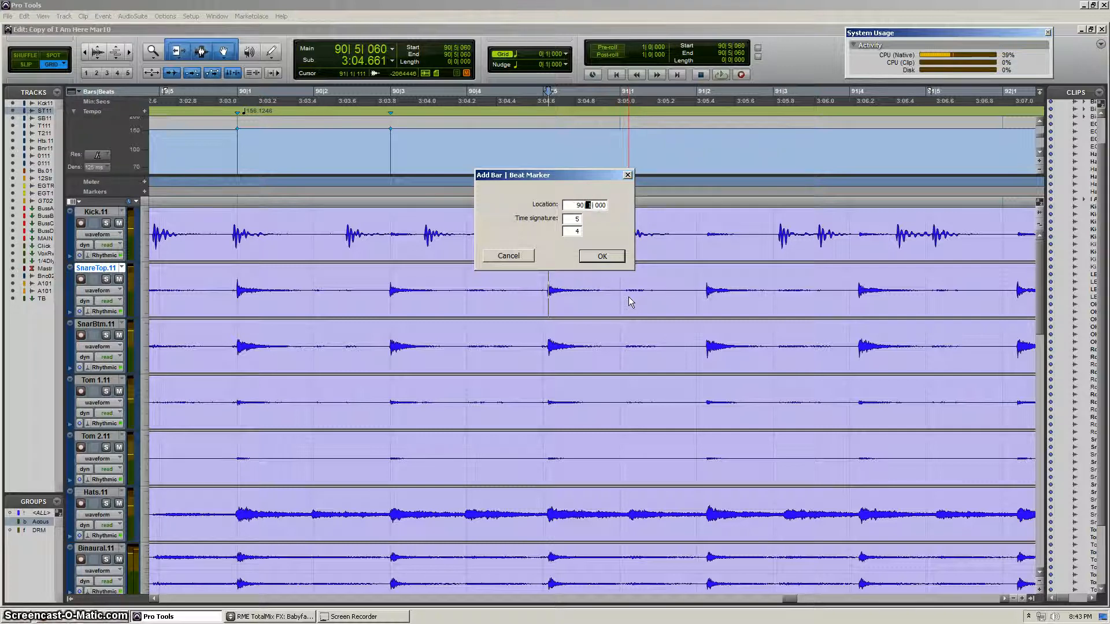
pyautogui.press('Return')
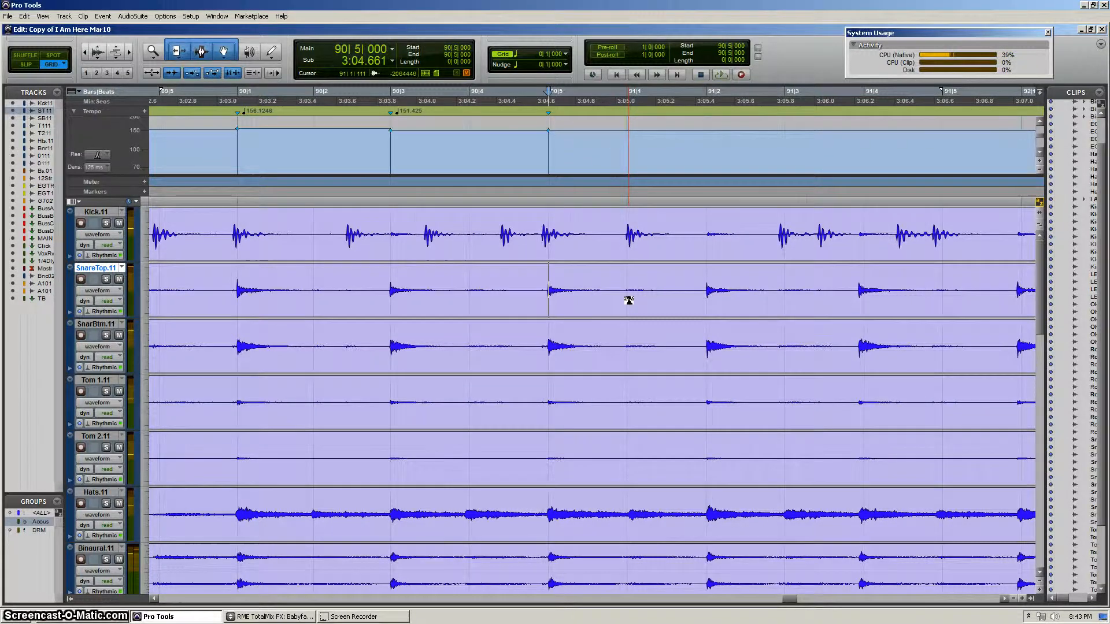
pyautogui.hotkey('ctrl', '[')
pyautogui.hscroll(3, 614, 294)
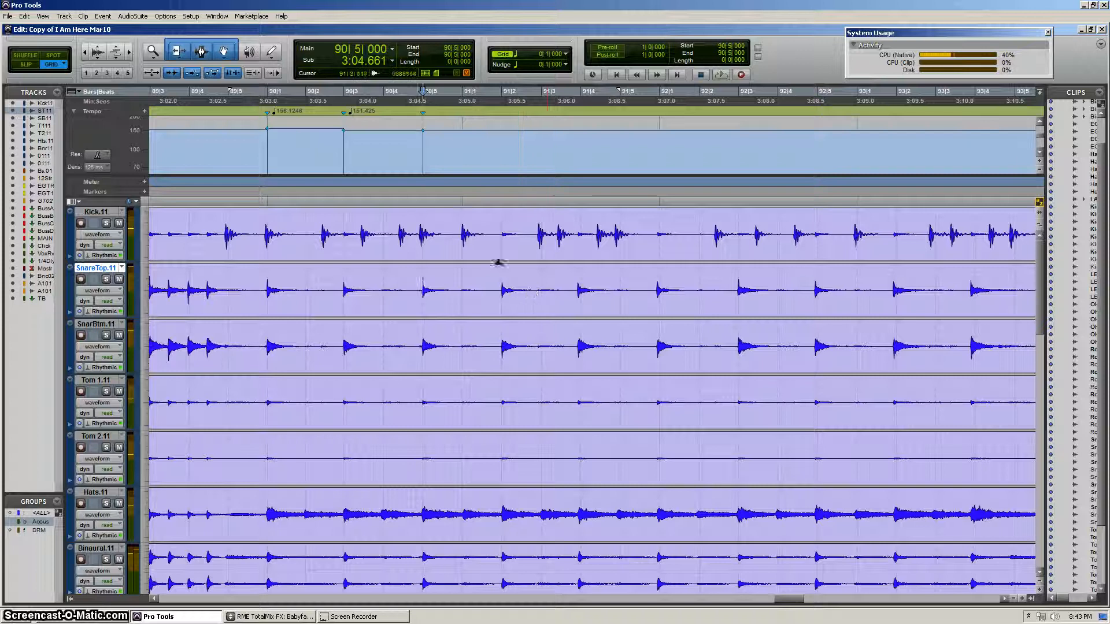
# Step: Identify the snare transient just after beat 2 of bar 91 as 91|3|000 in 5/4
pyautogui.click(502, 290)
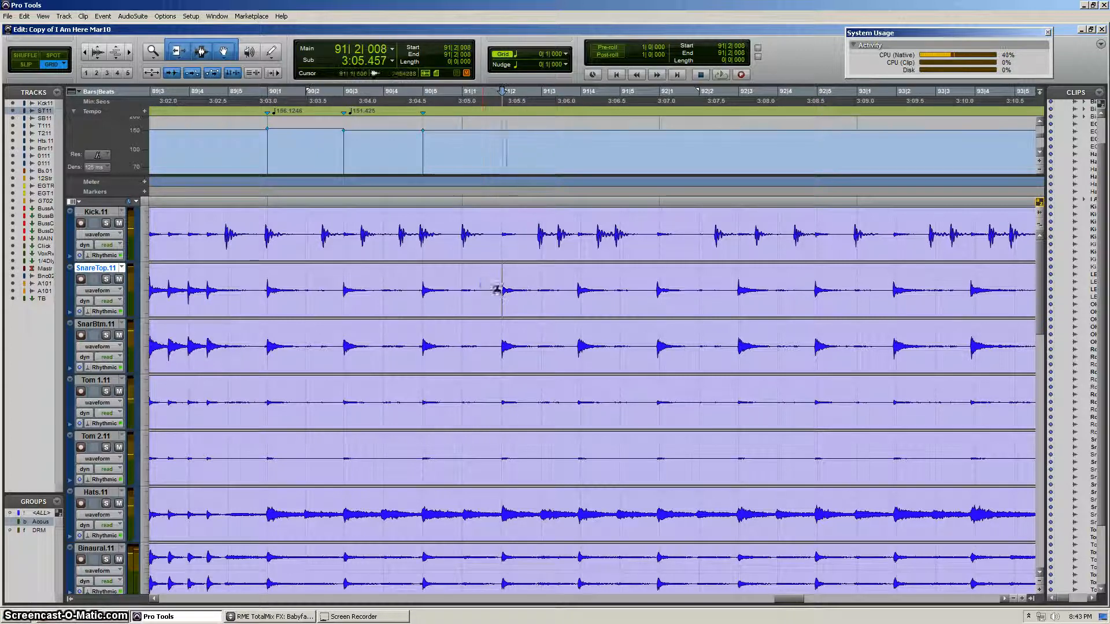
pyautogui.hotkey('ctrl', ']')
pyautogui.hotkey('ctrl', ']')
pyautogui.hotkey('ctrl', ']')
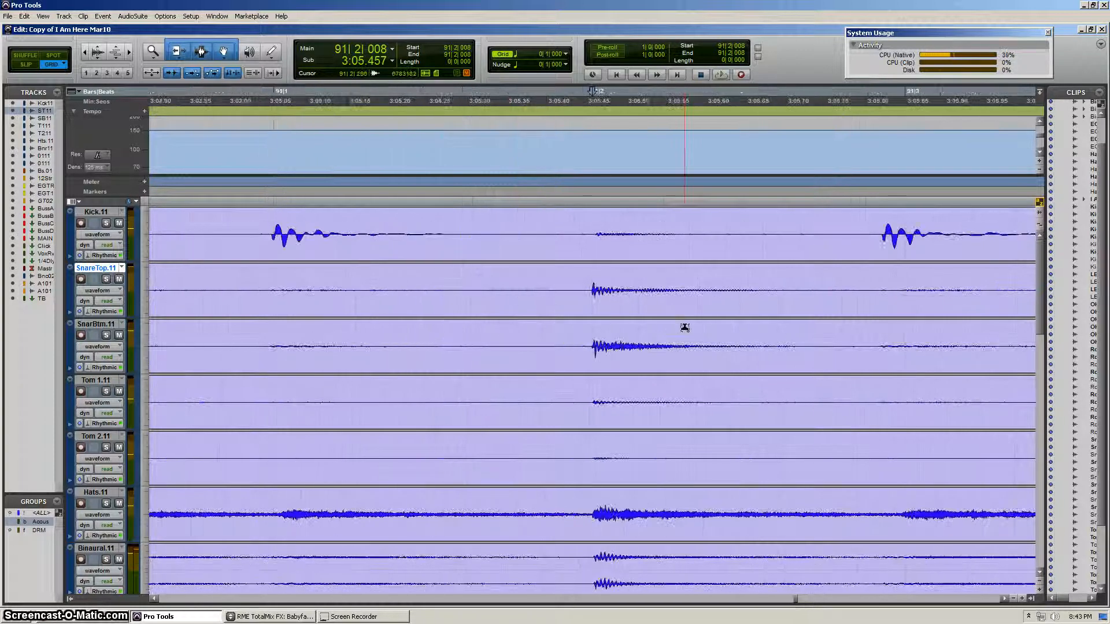
pyautogui.hotkey('ctrl', 'i')
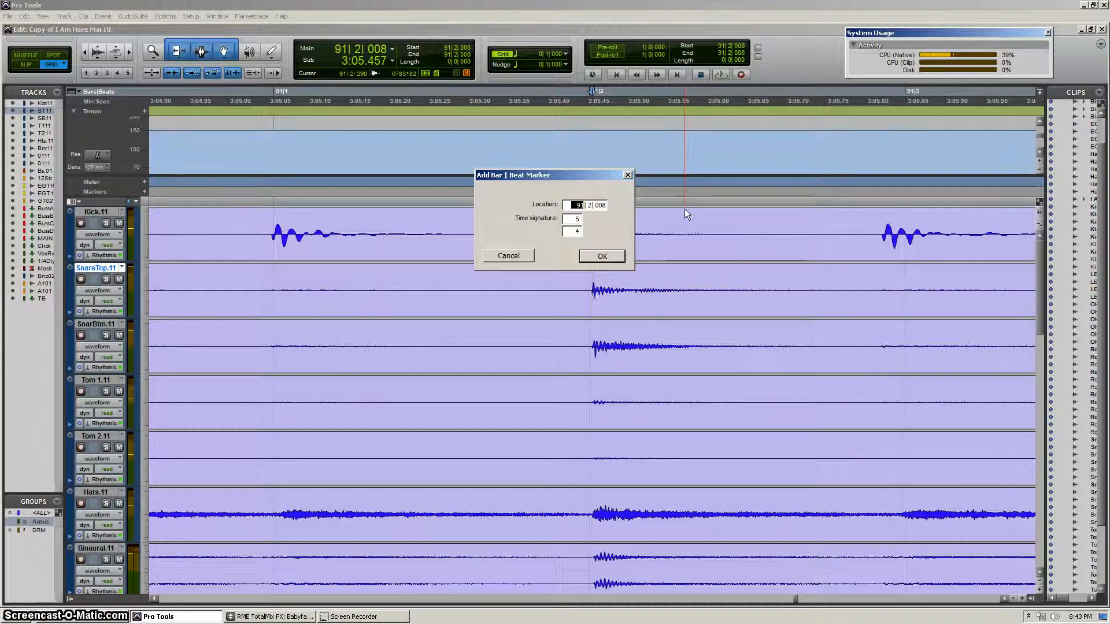
pyautogui.press('.')
pyautogui.write('2')
pyautogui.press('Return')
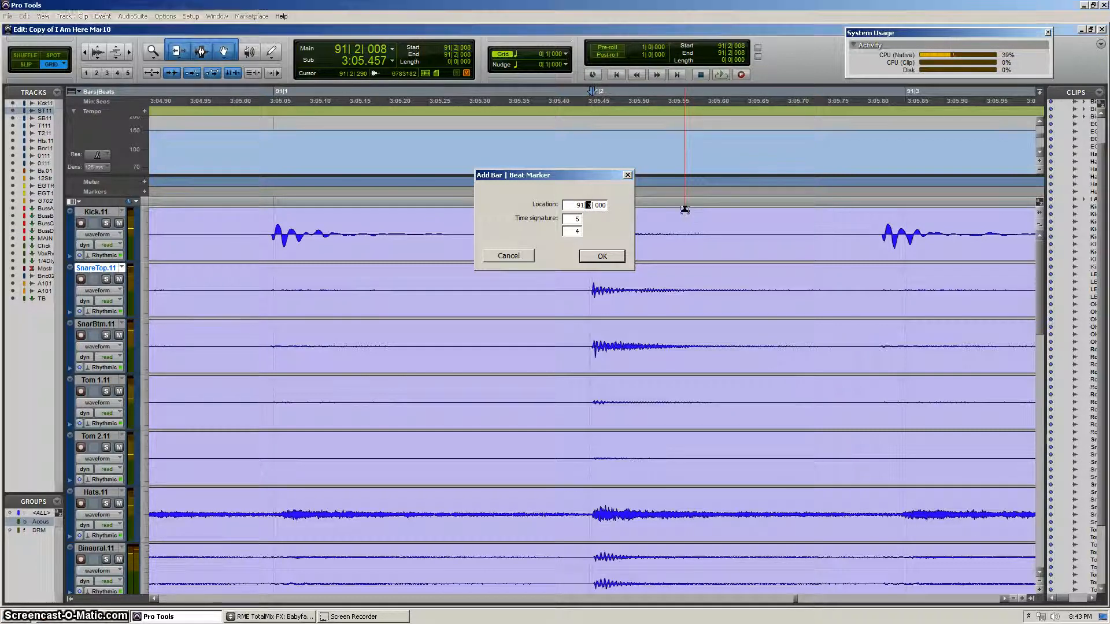
# Step: Enlarge the tempo editor vertically so a wider tempo range of the mapped bars can be viewed
pyautogui.press('r')
pyautogui.press('r')
pyautogui.press('r')
pyautogui.press('r')
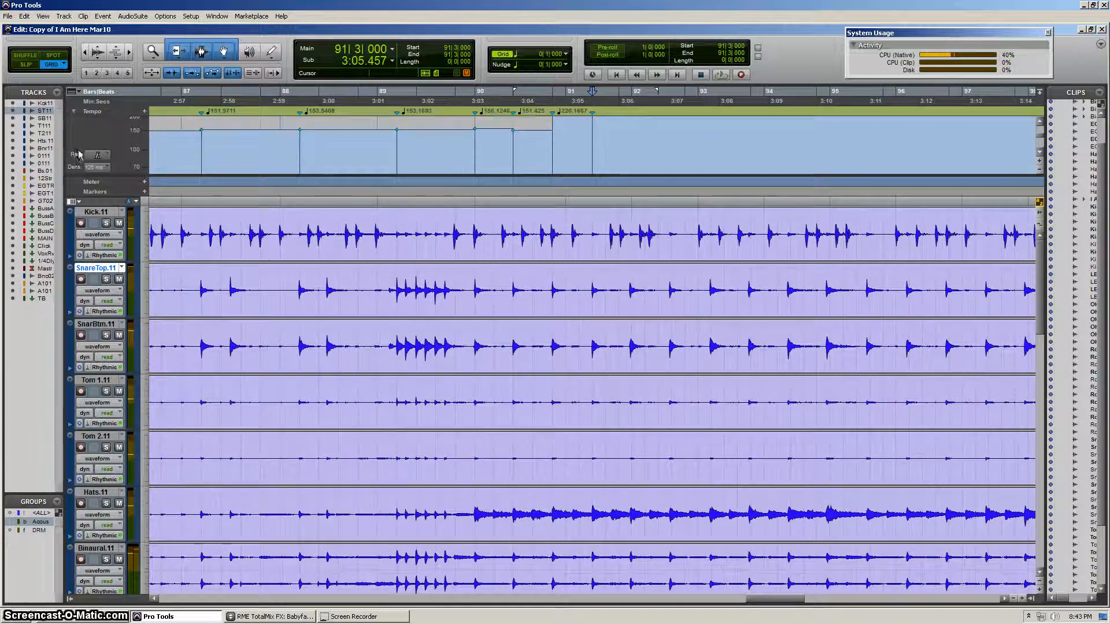
pyautogui.moveTo(123, 178); pyautogui.dragTo(230, 275)
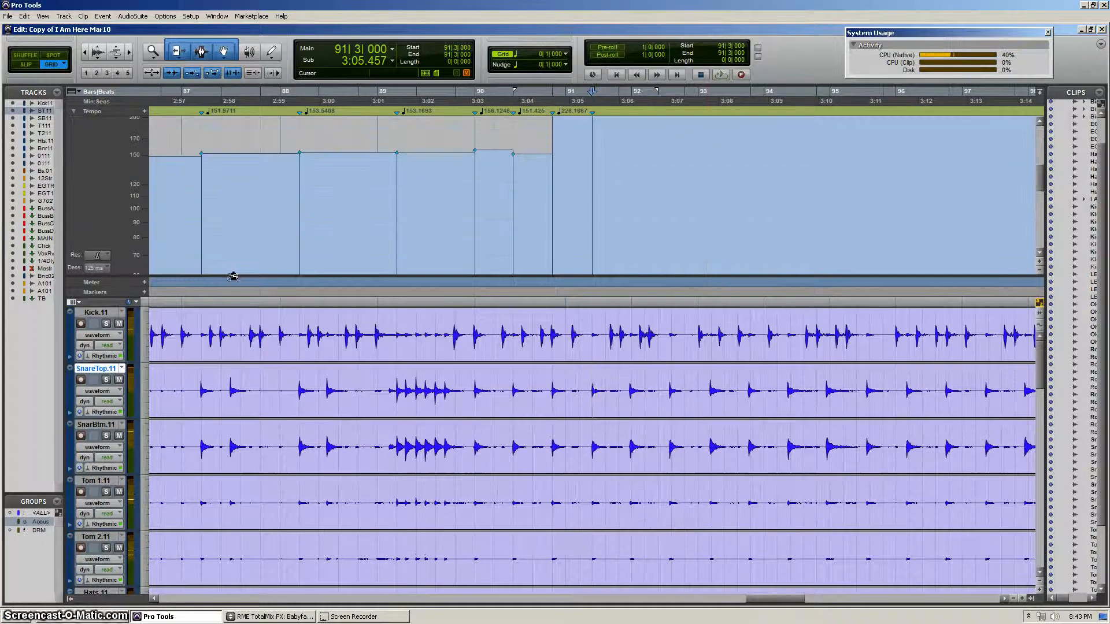
pyautogui.moveTo(1038, 178)
pyautogui.mouseDown()
pyautogui.moveTo(1038, 165)
pyautogui.moveTo(1035, 178)
pyautogui.mouseUp()
# Step: Examine the tempo graph from bar 76 to bar 92, comparing the latest tempo change with the earlier ones
pyautogui.press('r')
pyautogui.press('r')
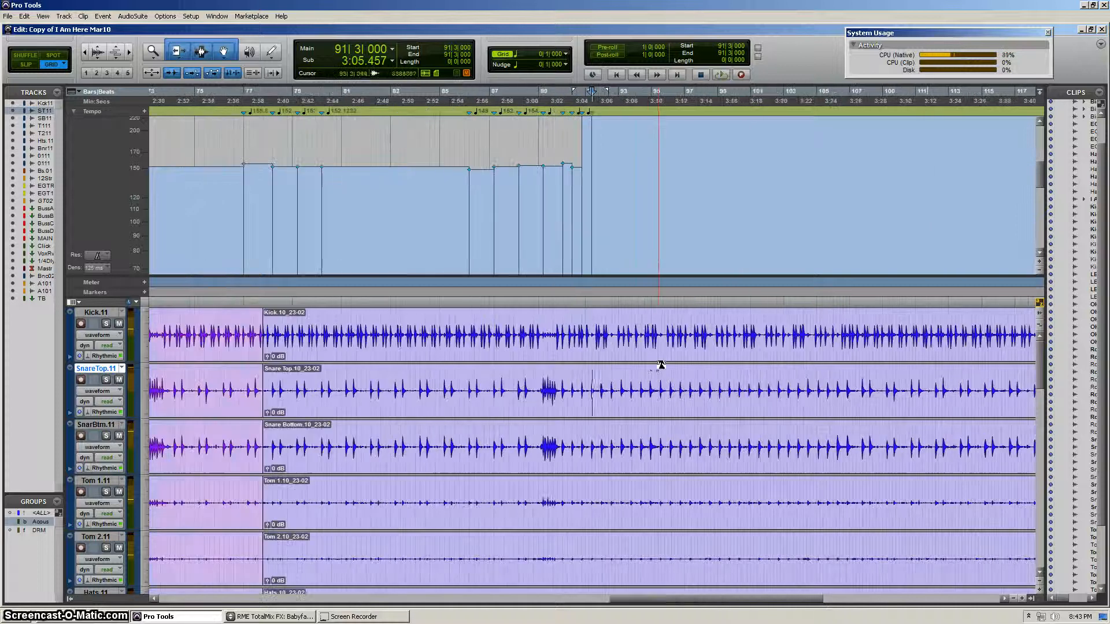
pyautogui.press('t')
pyautogui.press('t')
pyautogui.press('t')
pyautogui.press('r')
pyautogui.press('r')
pyautogui.press('r')
pyautogui.press('r')
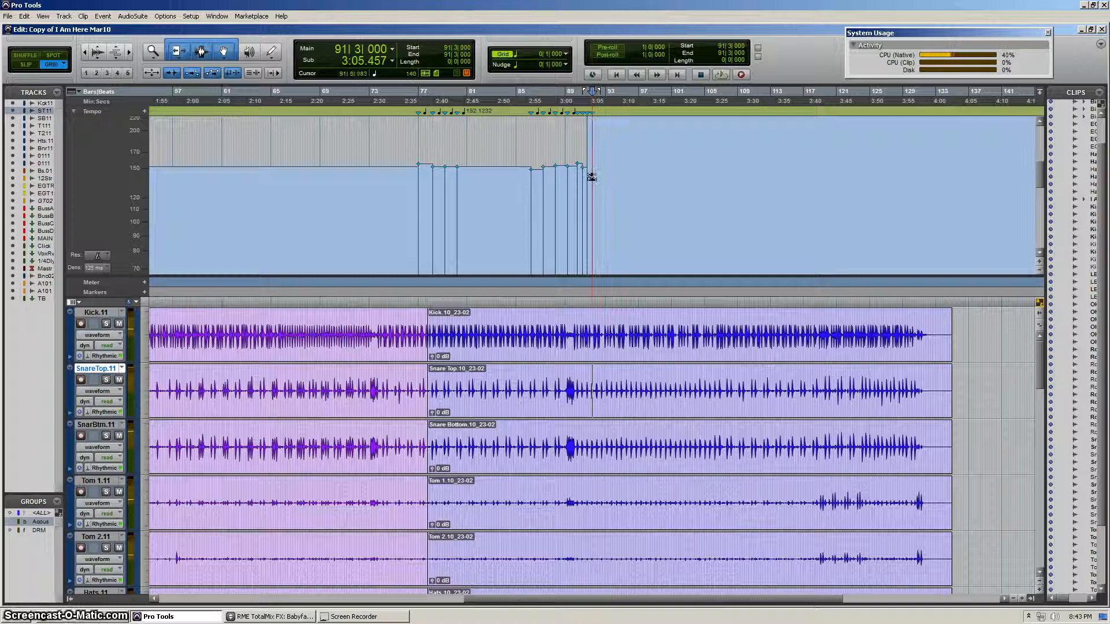
pyautogui.press('t')
pyautogui.press('t')
pyautogui.press('t')
pyautogui.press('t')
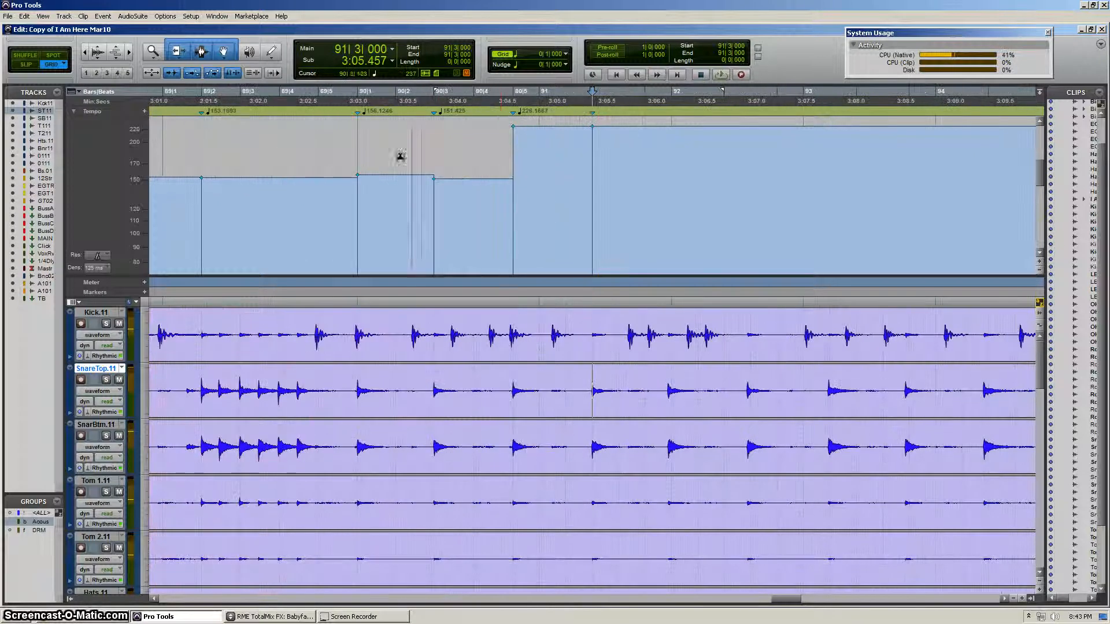
pyautogui.press('r')
pyautogui.press('r')
pyautogui.press('r')
pyautogui.moveTo(221, 156); pyautogui.dragTo(275, 157)
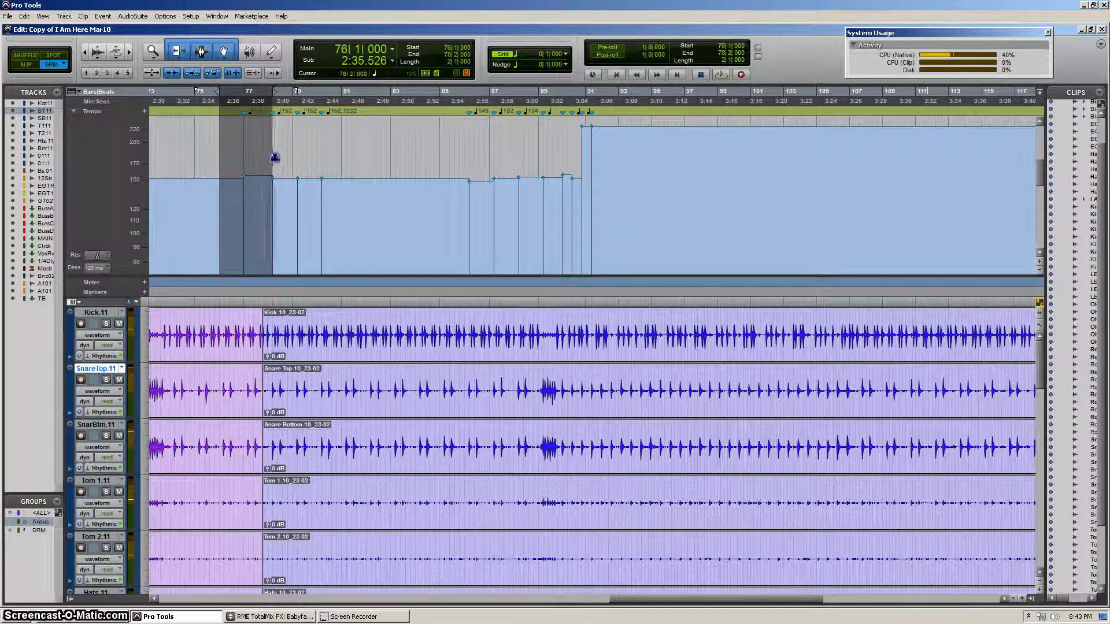
pyautogui.click(615, 154)
pyautogui.press('t')
pyautogui.press('t')
pyautogui.press('t')
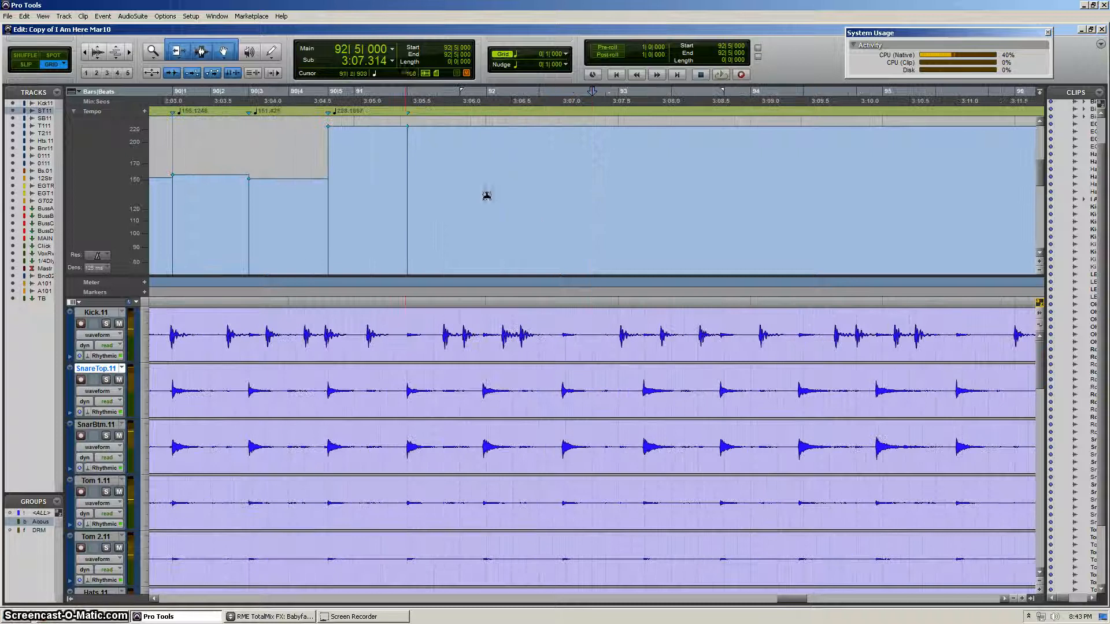
# Step: Delete the incorrect last tempo event in bar 91, keeping the one at 90|5|000
pyautogui.keyDown('alt'); pyautogui.click(332, 114); pyautogui.keyUp('alt')
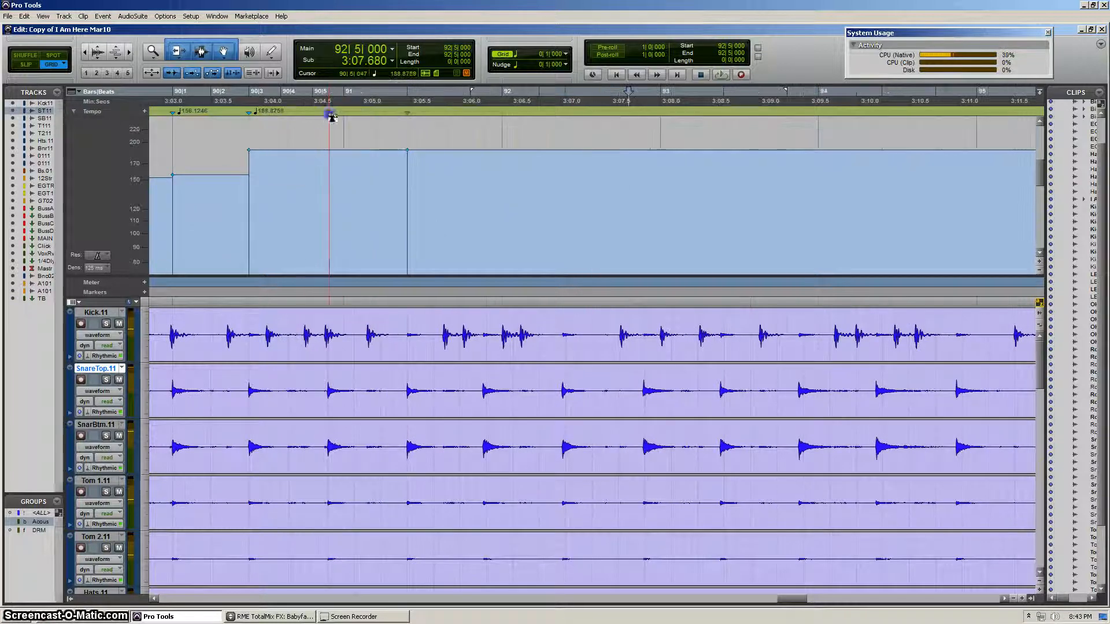
pyautogui.hotkey('ctrl', 'z')
pyautogui.keyDown('alt'); pyautogui.click(408, 115); pyautogui.keyUp('alt')
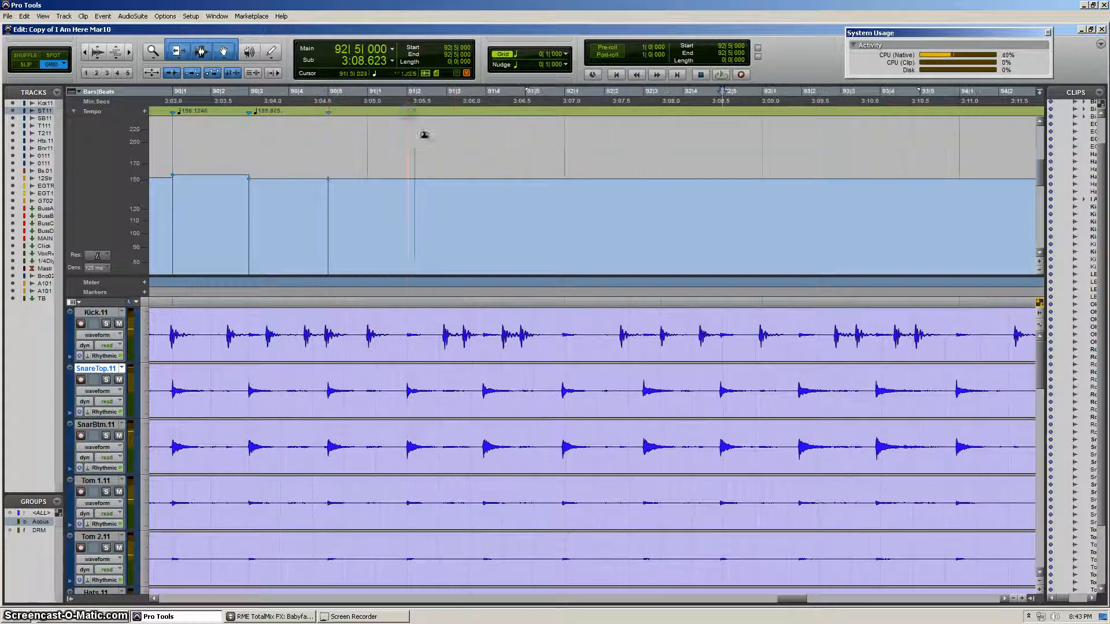
# Step: Examine the tempo graph around the 90|5|000 marker and across the earlier mapped bars
pyautogui.press('r')
pyautogui.press('t')
pyautogui.press('r')
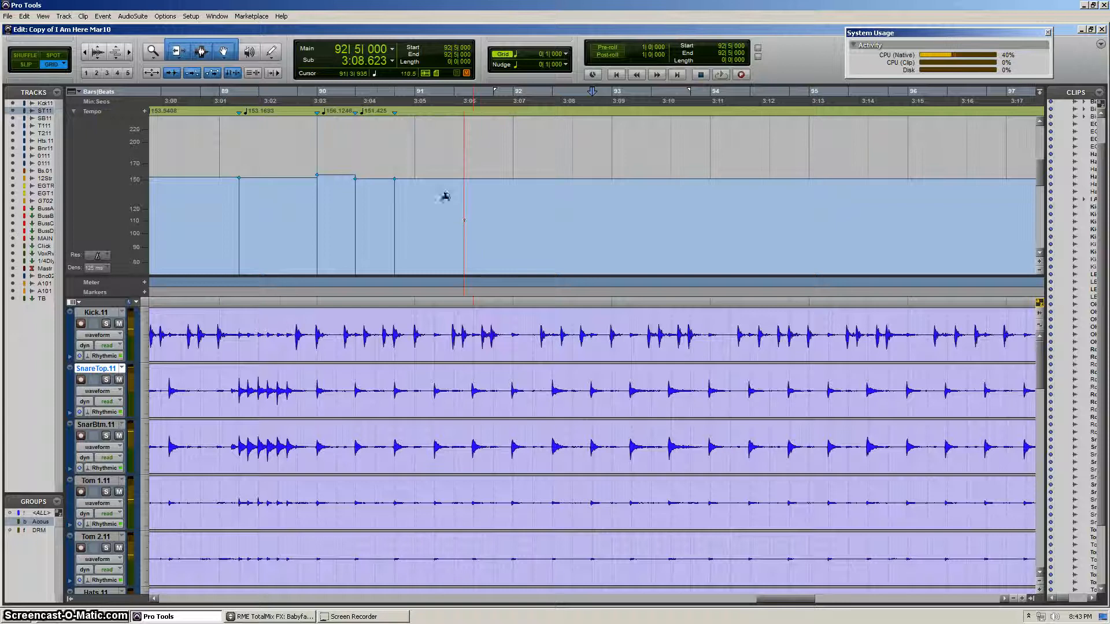
pyautogui.press('r')
pyautogui.click(509, 198)
pyautogui.click(546, 313)
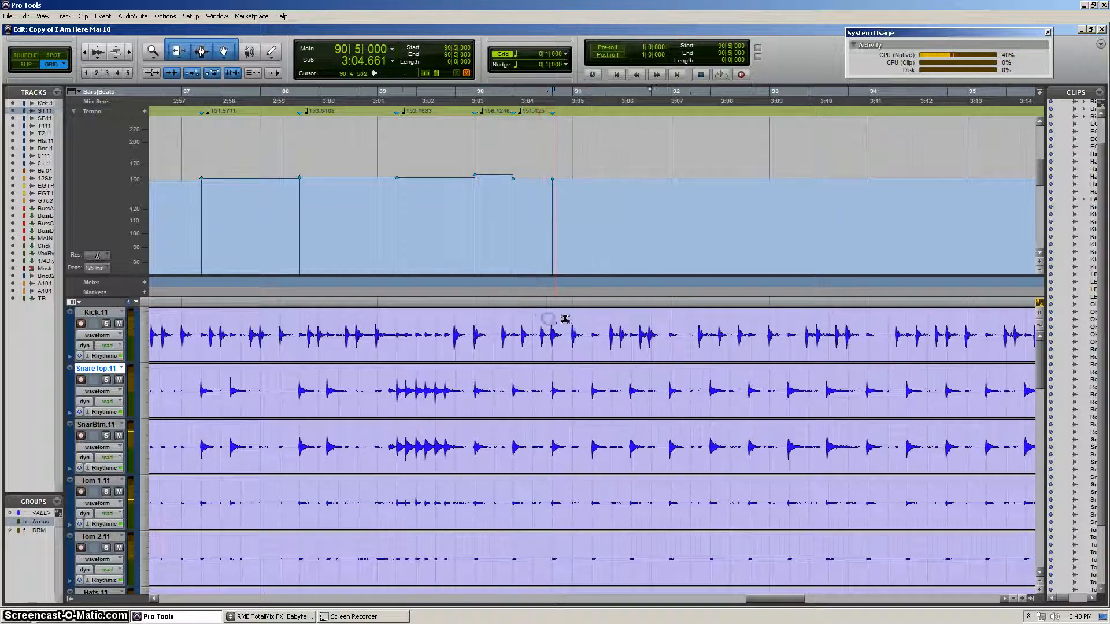
pyautogui.press('r')
pyautogui.press('r')
pyautogui.press('r')
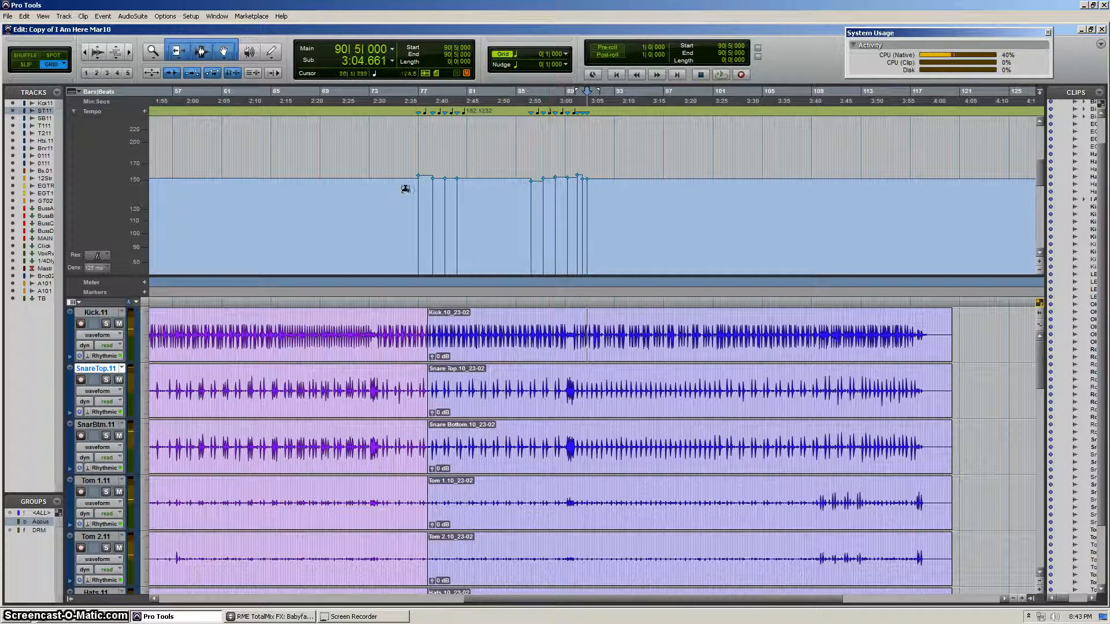
# Step: Play the drums from 76|4|000 through the first tempo-mapped bars
pyautogui.press('t')
pyautogui.press('t')
pyautogui.press('t')
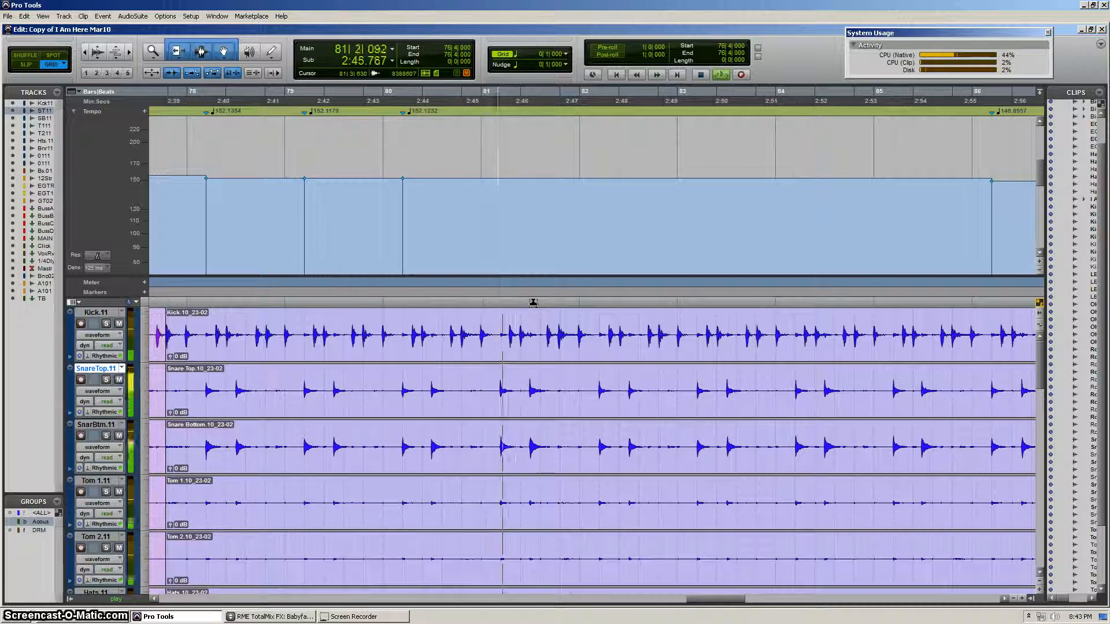
pyautogui.press('r')
pyautogui.press('space')
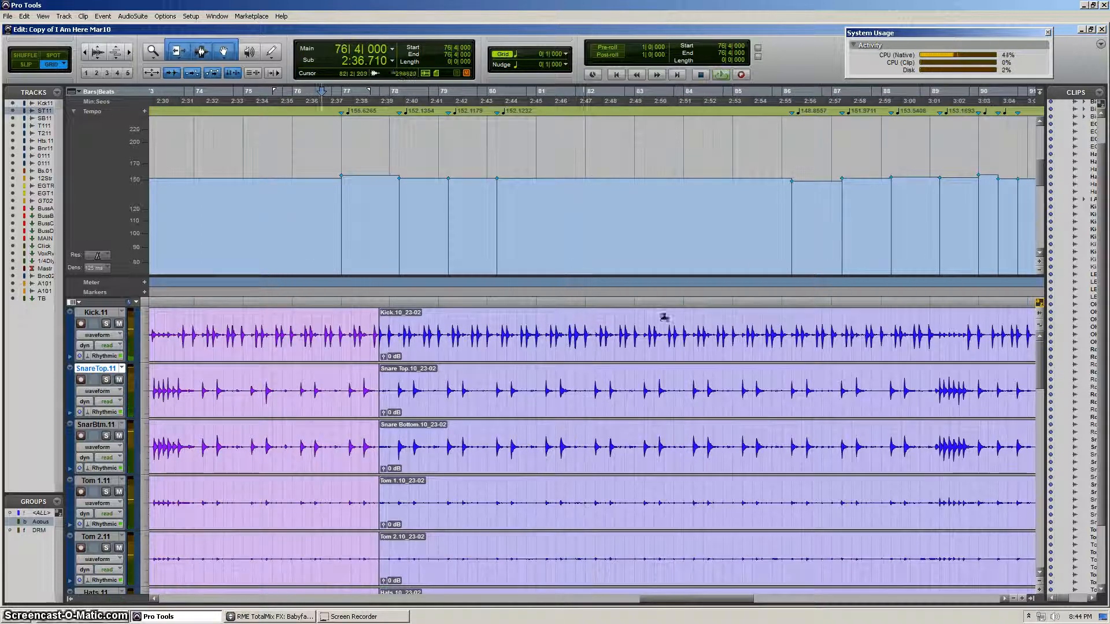
# Step: Play the drums from 86|1|000 through the snare fill and the mapped bars after it
pyautogui.hscroll(5, 664, 317)
pyautogui.click(531, 202)
pyautogui.press('space')
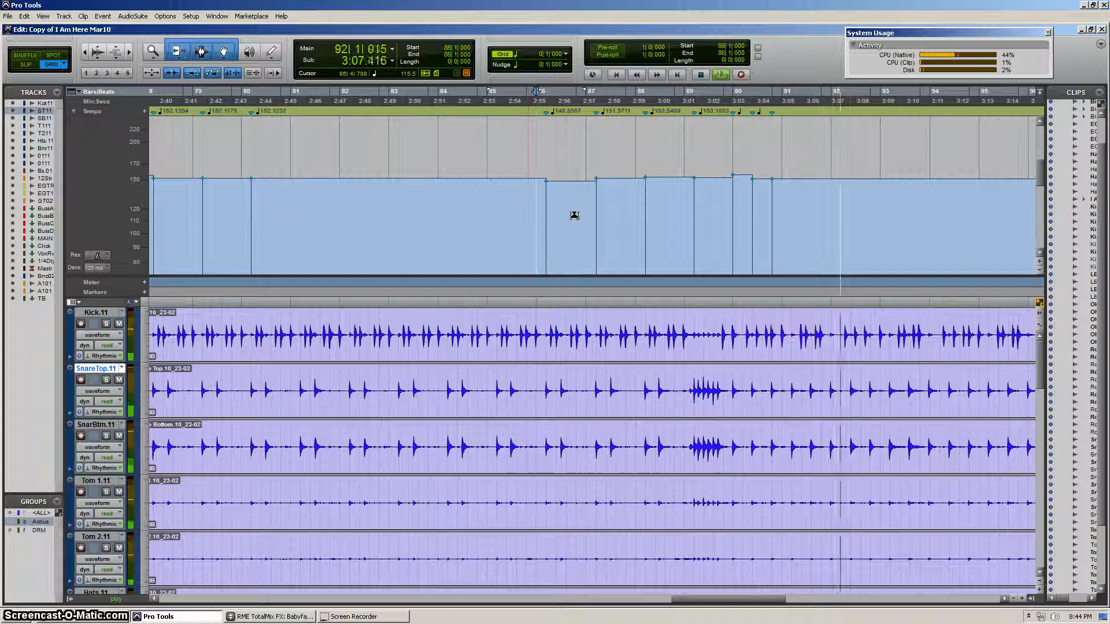
pyautogui.press('space')
# Step: Delete all the tempo events between bar 76 and bar 91
pyautogui.hotkey('ctrl', '[')
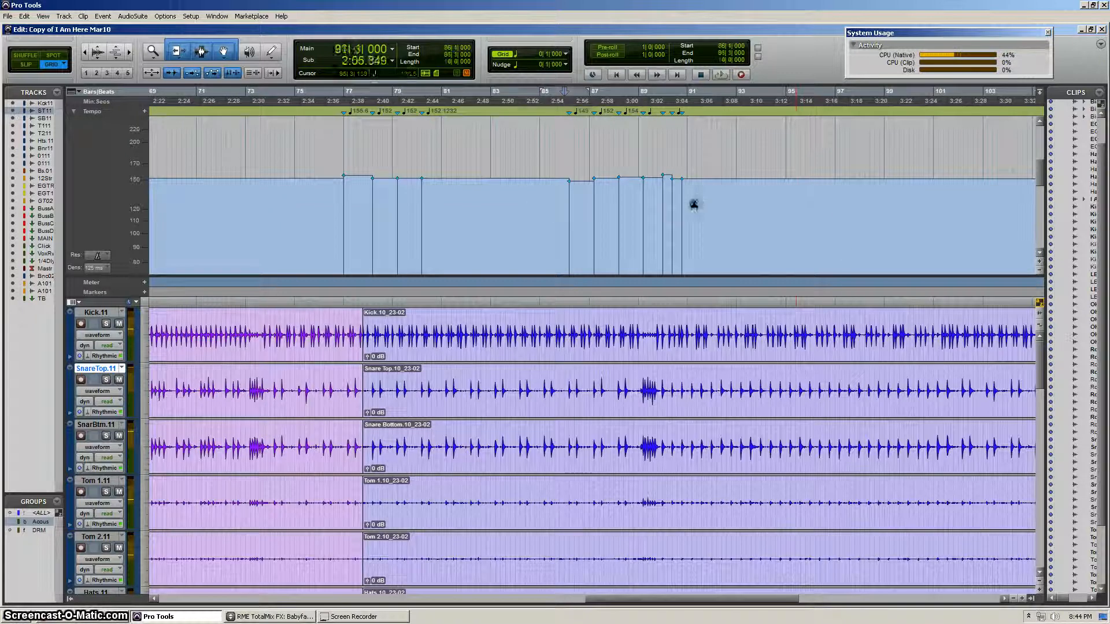
pyautogui.moveTo(694, 205); pyautogui.dragTo(331, 193)
pyautogui.press('Delete')
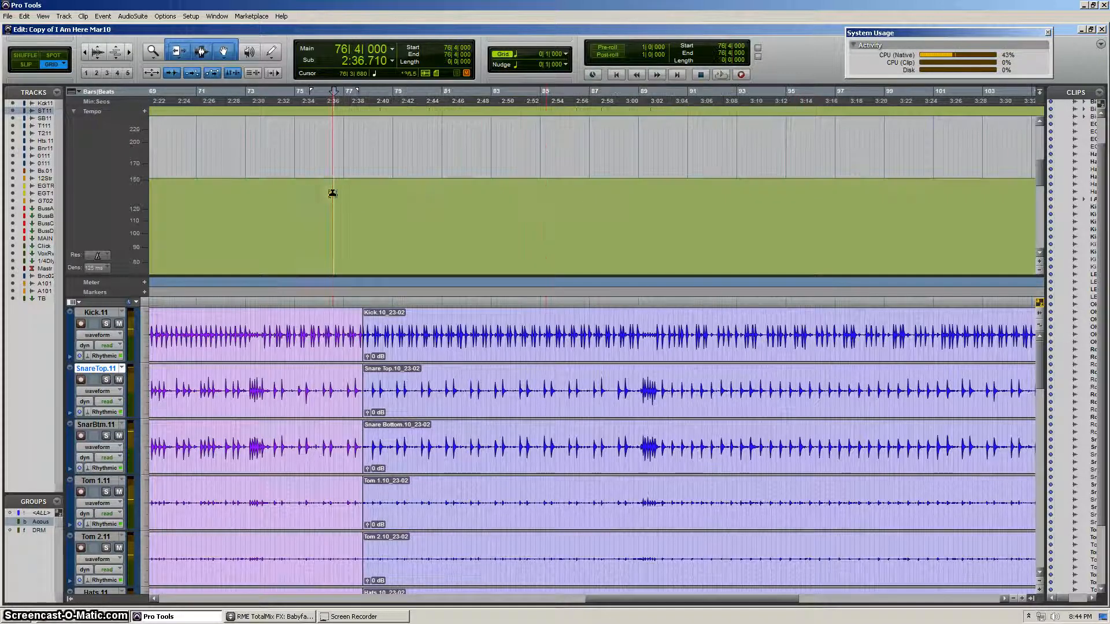
# Step: Play the drums from 86|5|000 through the snare fill without the tempo map
pyautogui.press('space')
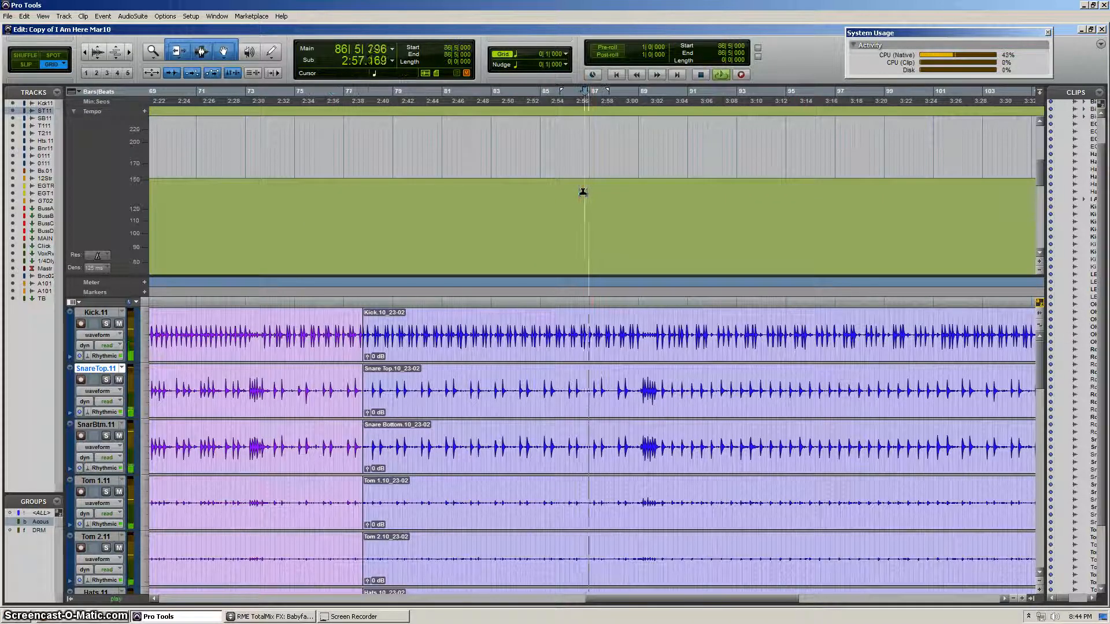
pyautogui.hotkey('ctrl', ']')
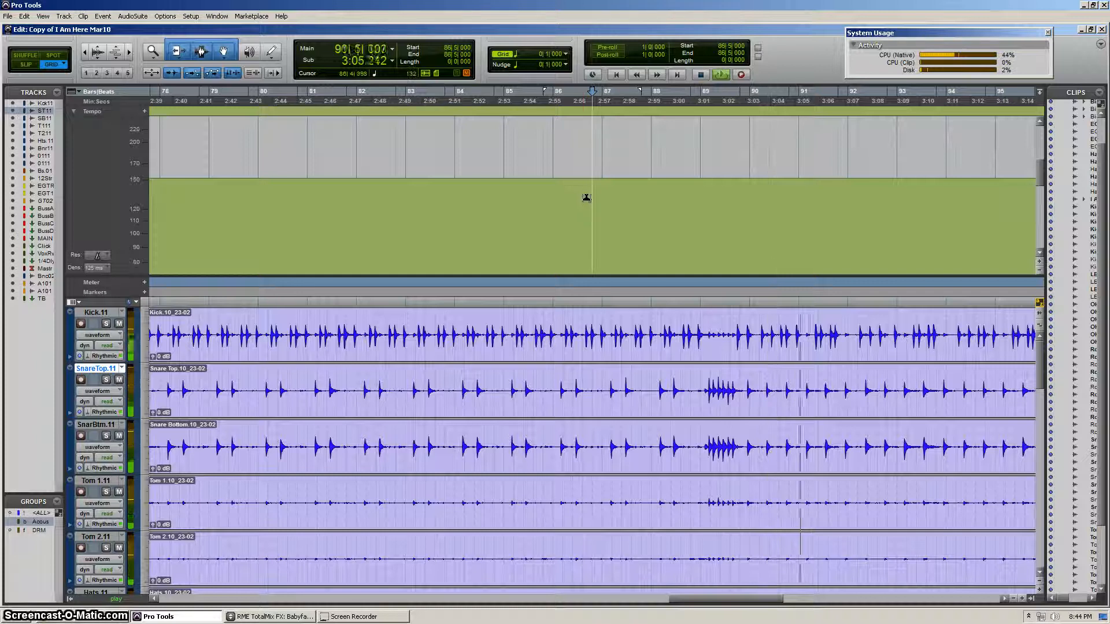
pyautogui.press('space')
# Step: Look over the drum, bass, 12 String and electric guitar tracks across the whole song
pyautogui.press('r')
pyautogui.press('r')
pyautogui.click(540, 317)
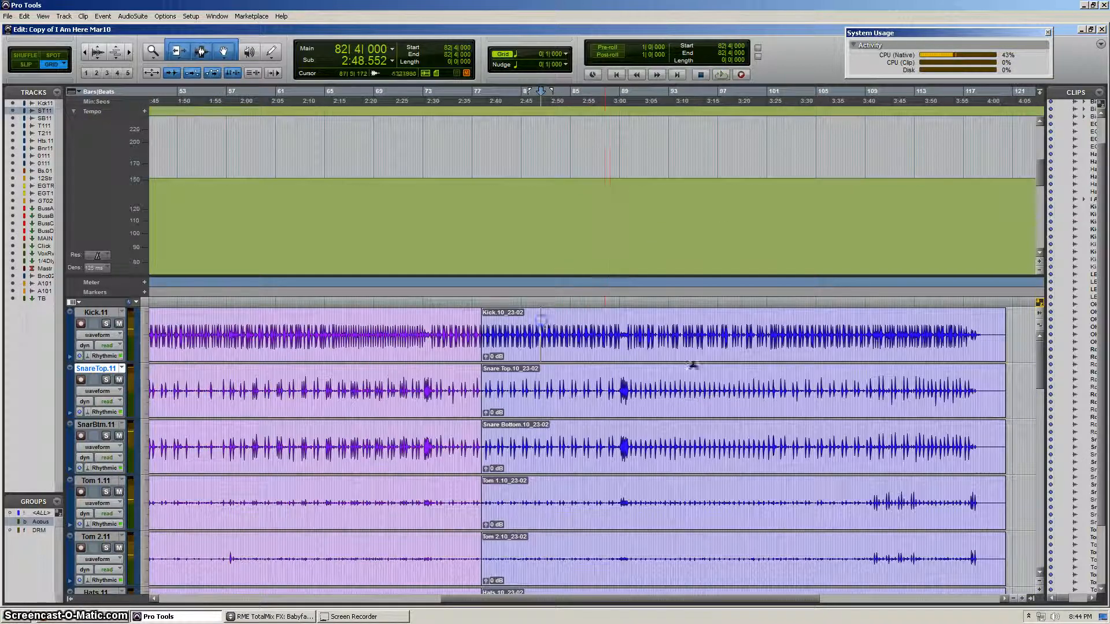
pyautogui.hscroll(-5, 694, 366)
pyautogui.scroll(-5, 453, 313)
pyautogui.scroll(3, 610, 367)
pyautogui.press('r')
pyautogui.press('r')
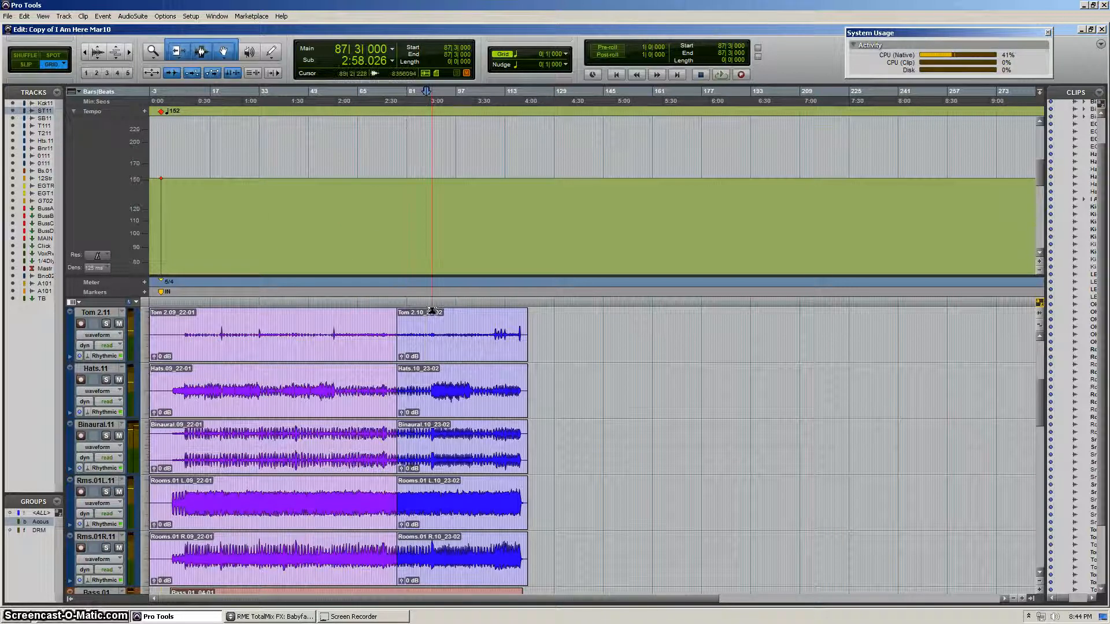
pyautogui.scroll(-5, 405, 372)
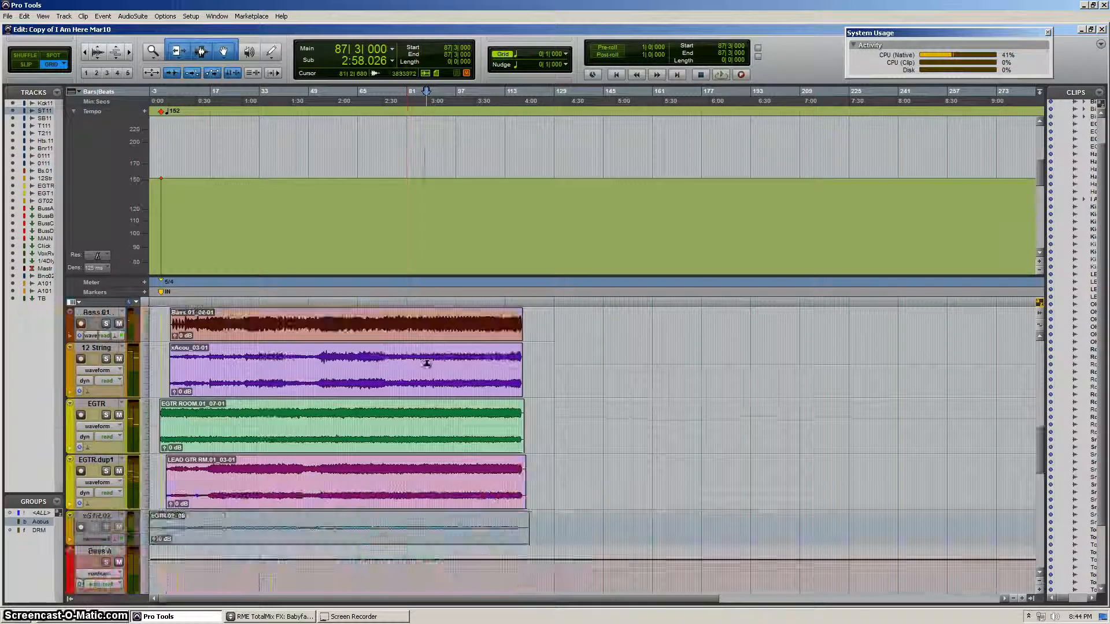
pyautogui.scroll(1, 427, 384)
pyautogui.press('t')
pyautogui.hscroll(-3, 589, 421)
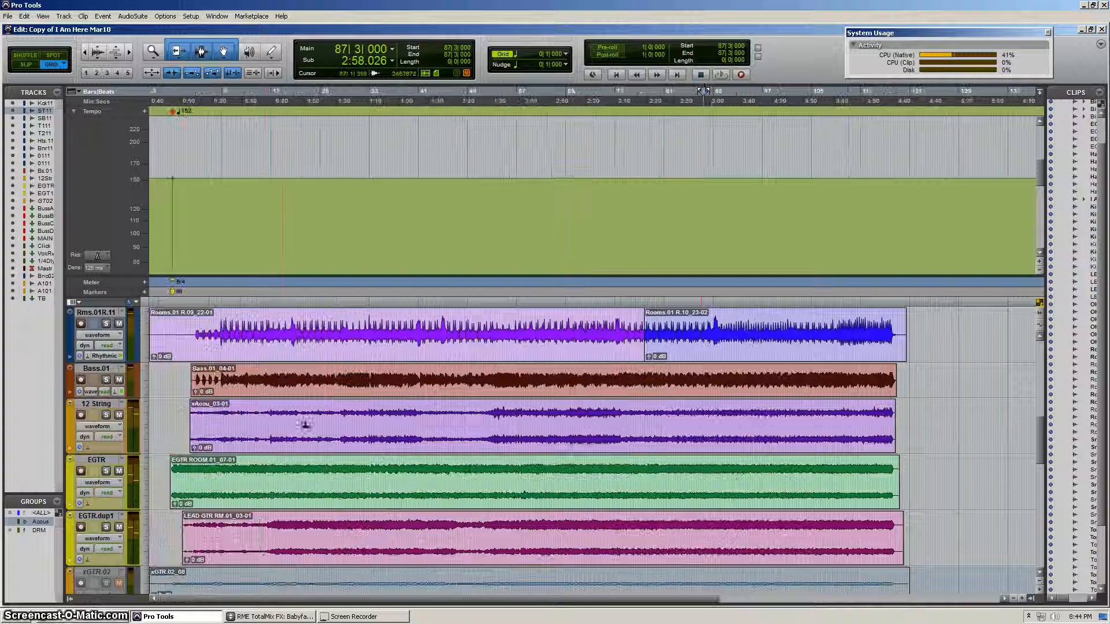
pyautogui.click(264, 91)
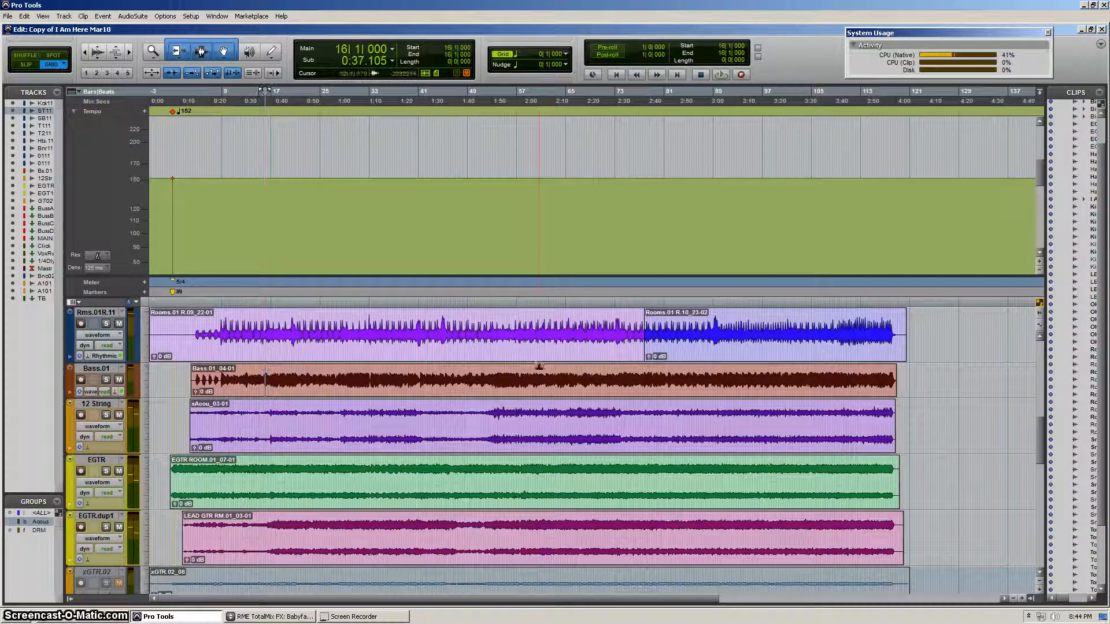
pyautogui.click(663, 367)
pyautogui.click(679, 367)
pyautogui.scroll(5, 710, 394)
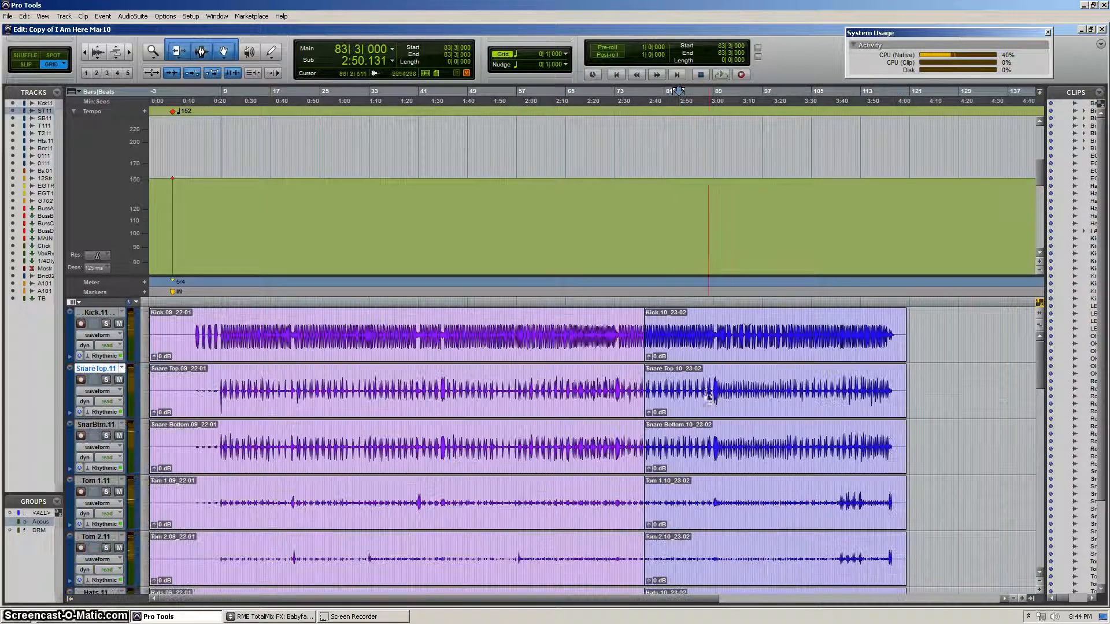
# Step: Place the edit cursor at 94|1|000 and collapse the tempo editor
pyautogui.click(744, 325)
pyautogui.press('t')
pyautogui.press('r')
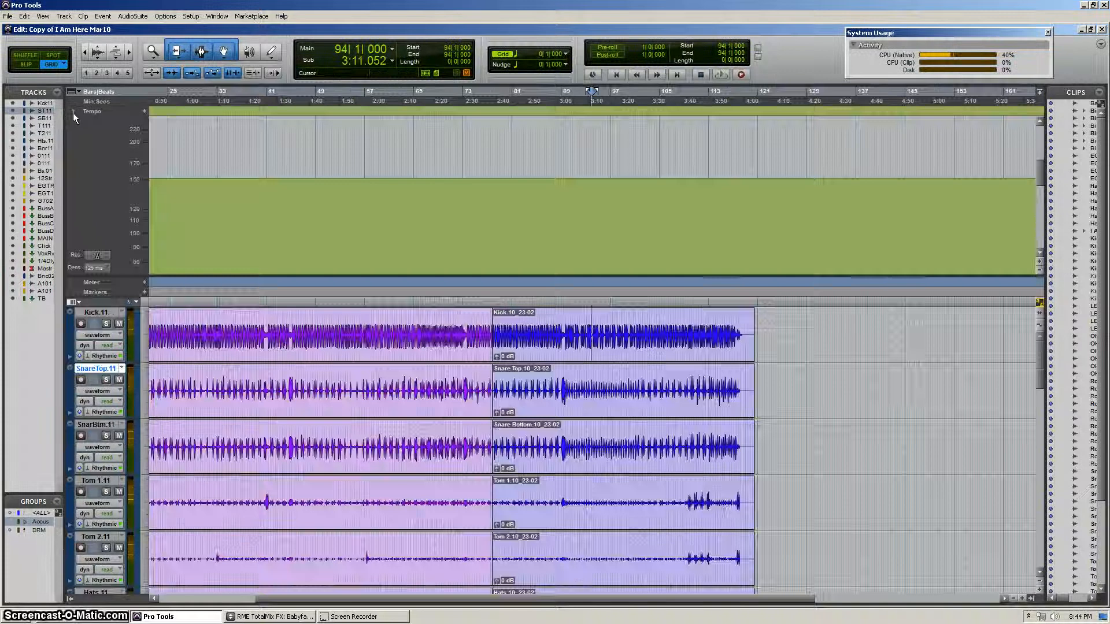
pyautogui.click(72, 112)
pyautogui.press('t')
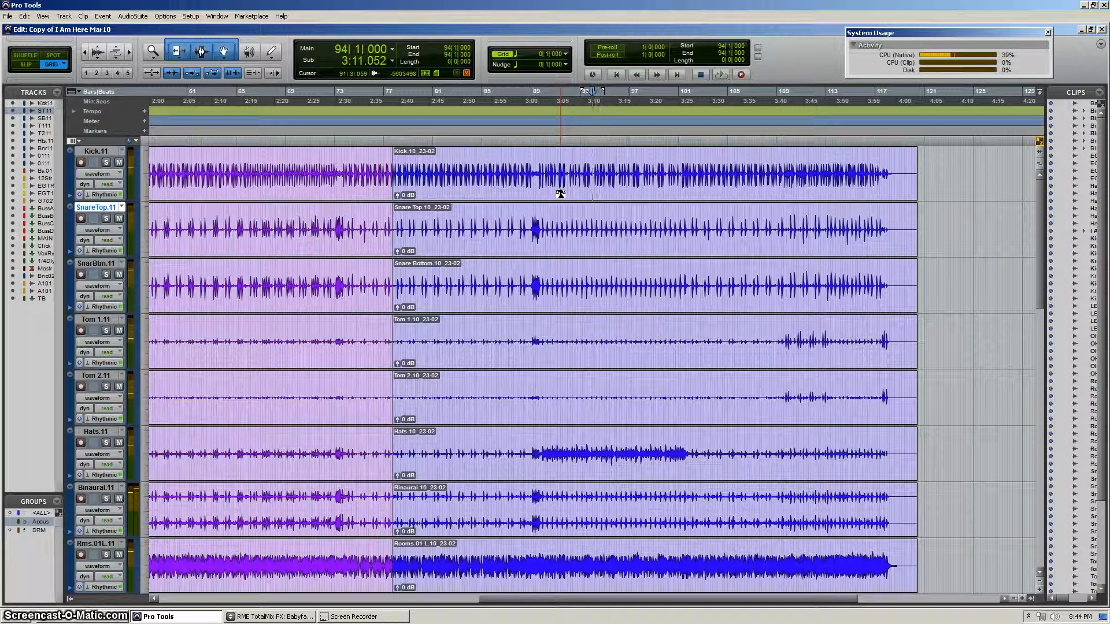
# Step: Switch the Kick track and the rest of the tracks to warp view
pyautogui.press('Return')
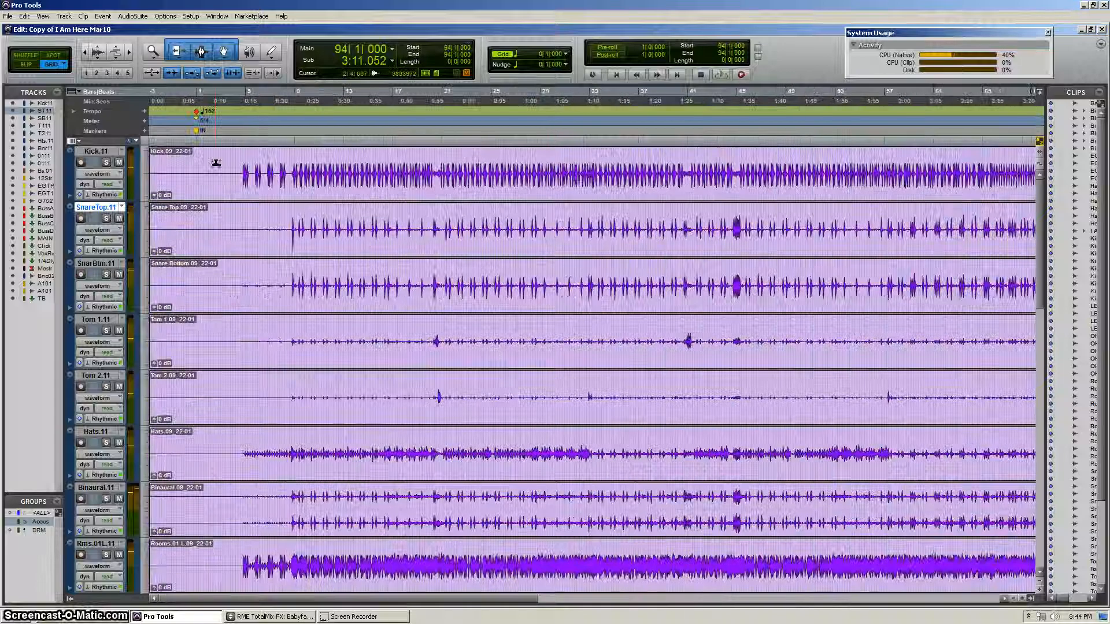
pyautogui.click(235, 160)
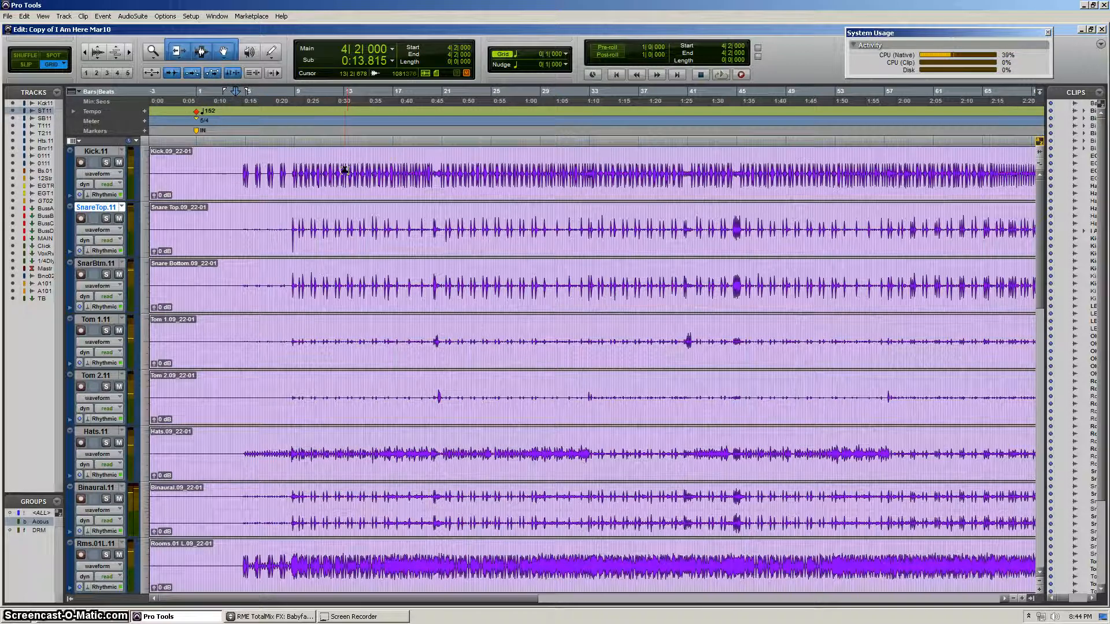
pyautogui.press('r')
pyautogui.press('r')
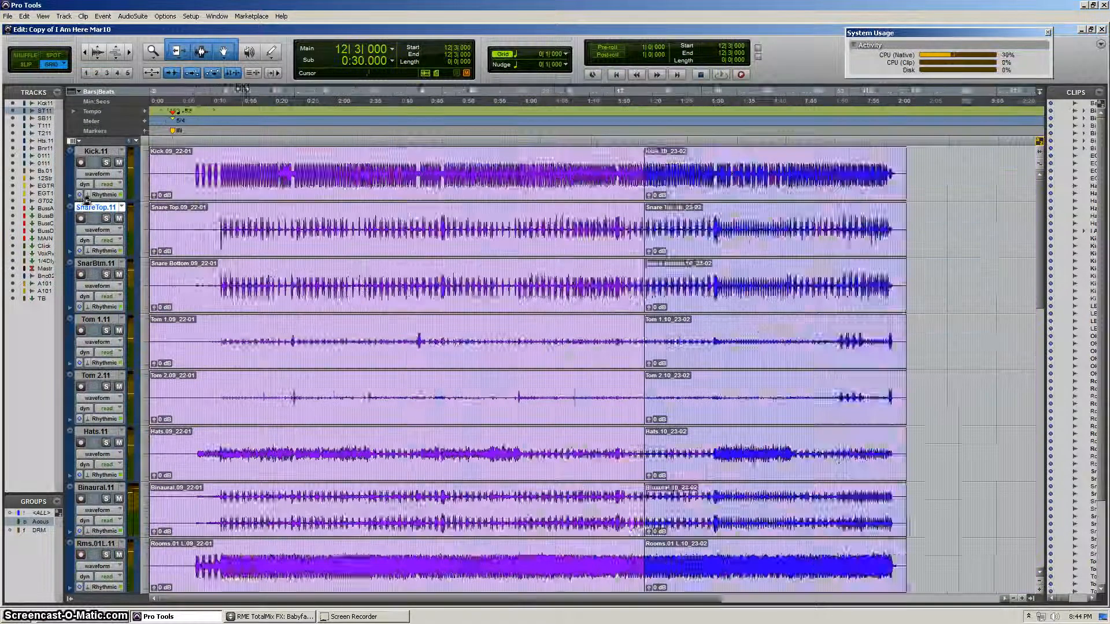
pyautogui.click(101, 183)
pyautogui.click(92, 174)
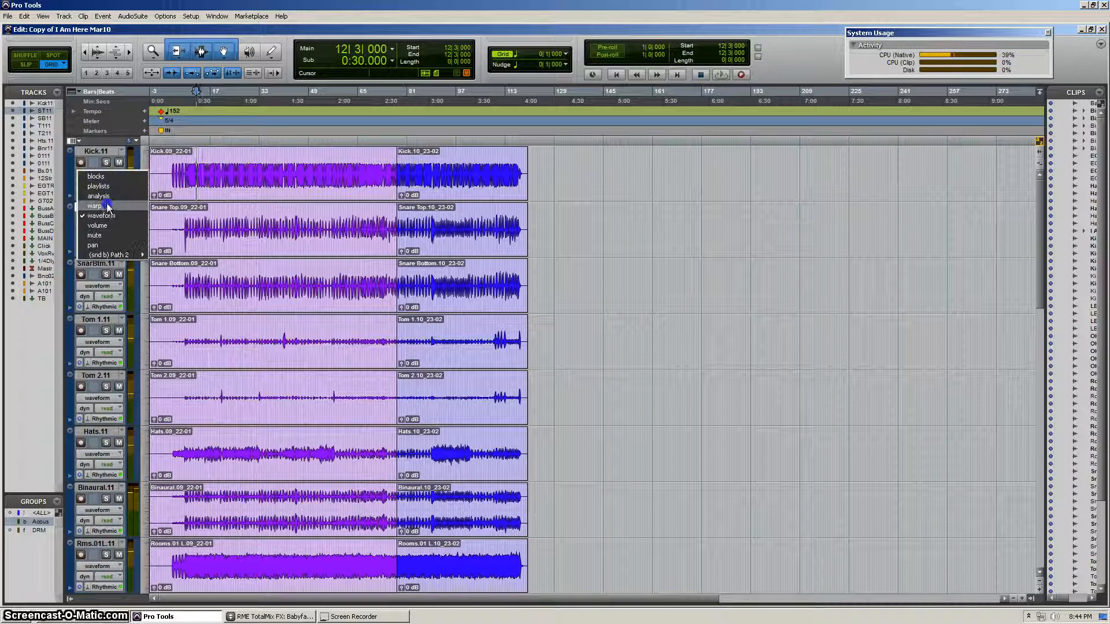
pyautogui.click(108, 206)
pyautogui.click(97, 174)
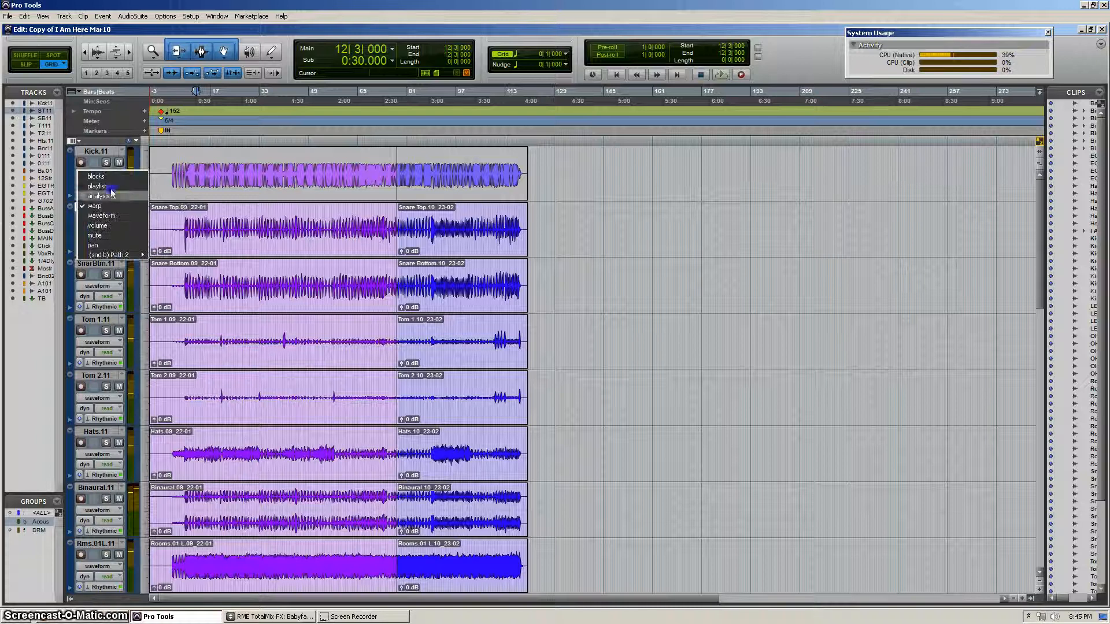
pyautogui.keyDown('alt'); pyautogui.click(108, 207); pyautogui.keyUp('alt')
# Step: Examine the drum tracks in warp view around 90|4|000 and across the song
pyautogui.click(425, 173)
pyautogui.click(437, 166)
pyautogui.press('t')
pyautogui.press('t')
pyautogui.press('t')
pyautogui.press('t')
pyautogui.press('t')
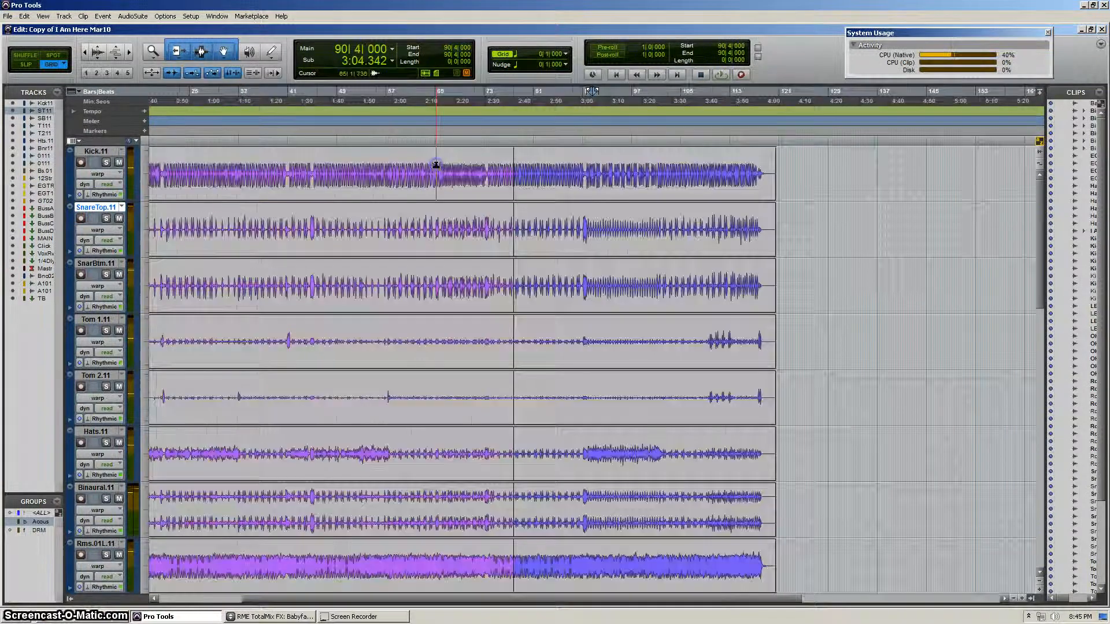
pyautogui.press('r')
pyautogui.press('r')
pyautogui.press('r')
pyautogui.press('r')
pyautogui.press('r')
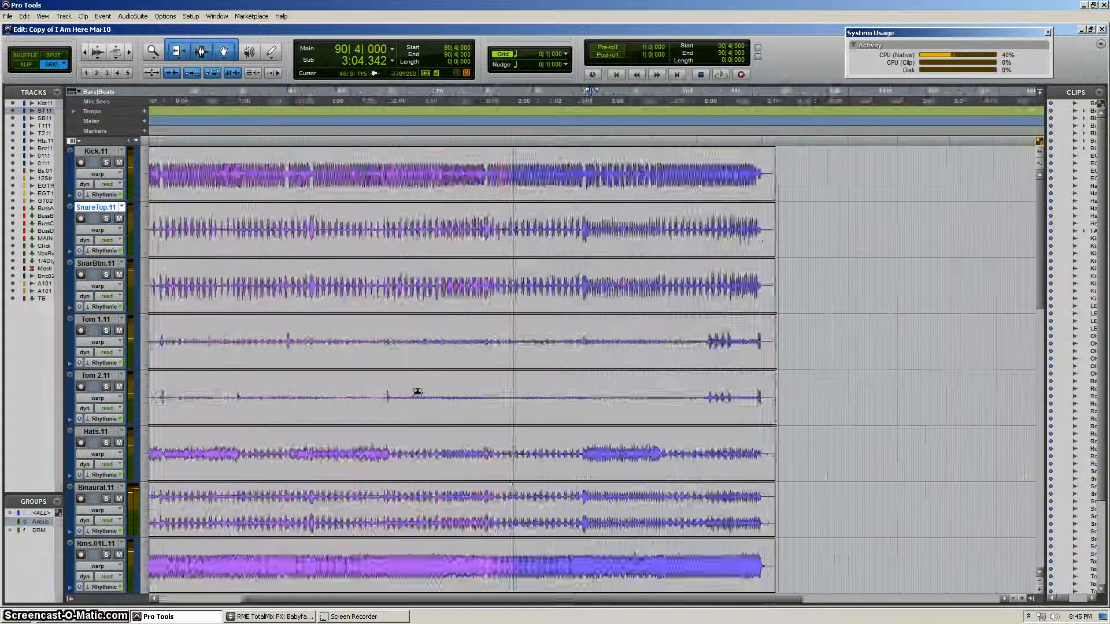
pyautogui.press('r')
# Step: Return all the tracks to waveform view and show the whole song
pyautogui.click(107, 174)
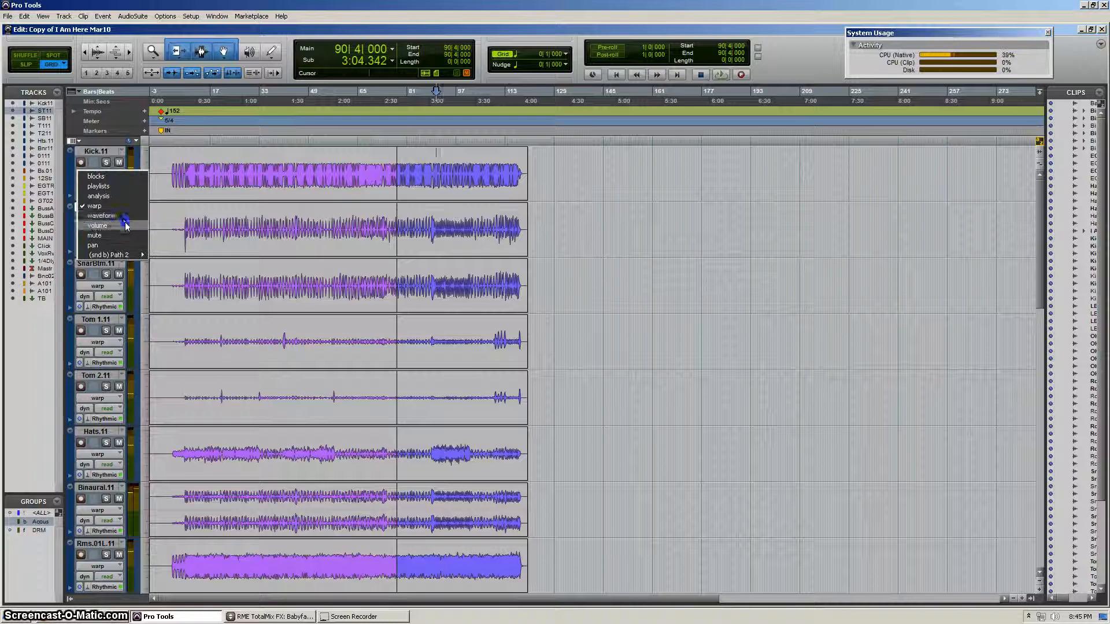
pyautogui.keyDown('alt'); pyautogui.click(101, 215); pyautogui.keyUp('alt')
pyautogui.press('r')
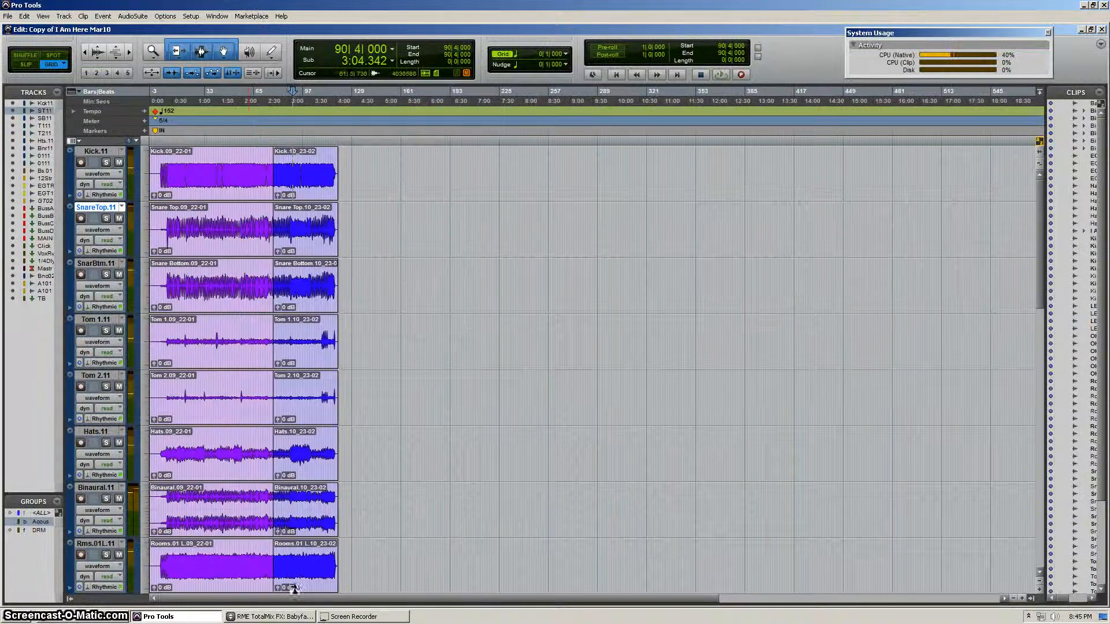